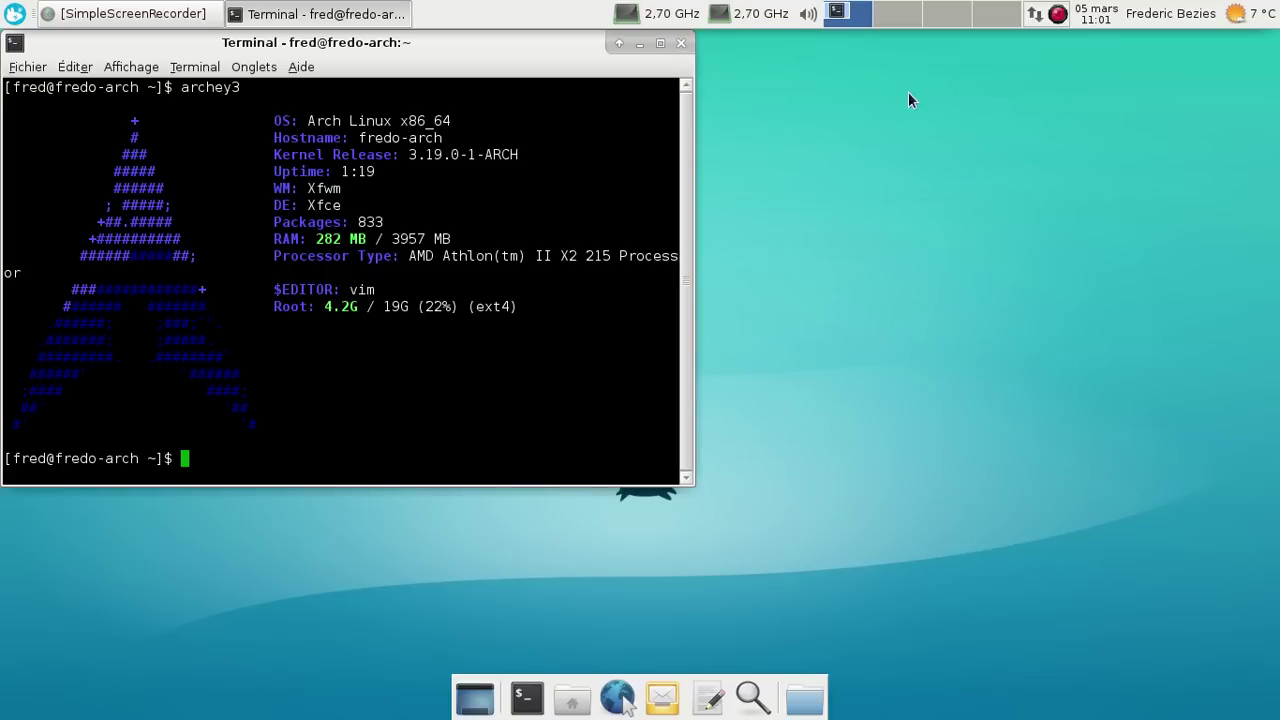
# Close the terminal, search the applications for "about" and open the Xfce desktop environment's About window
pyautogui.click(681, 43)
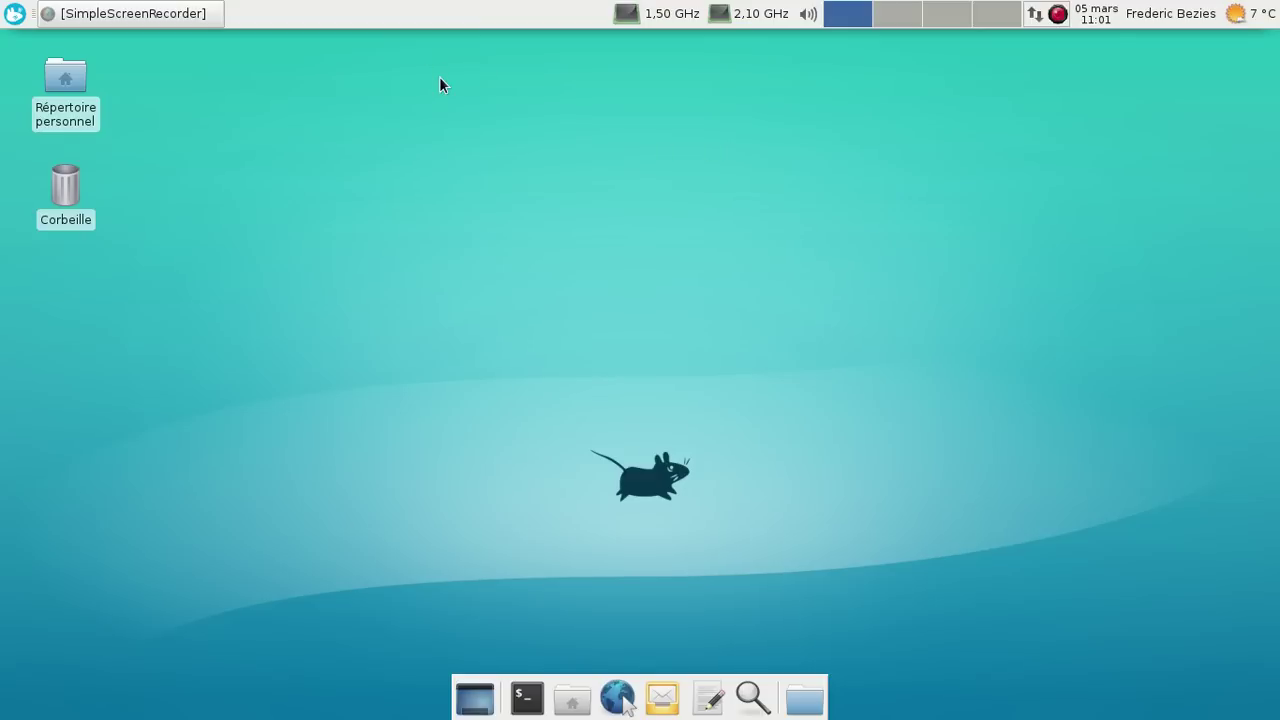
pyautogui.click(15, 13)
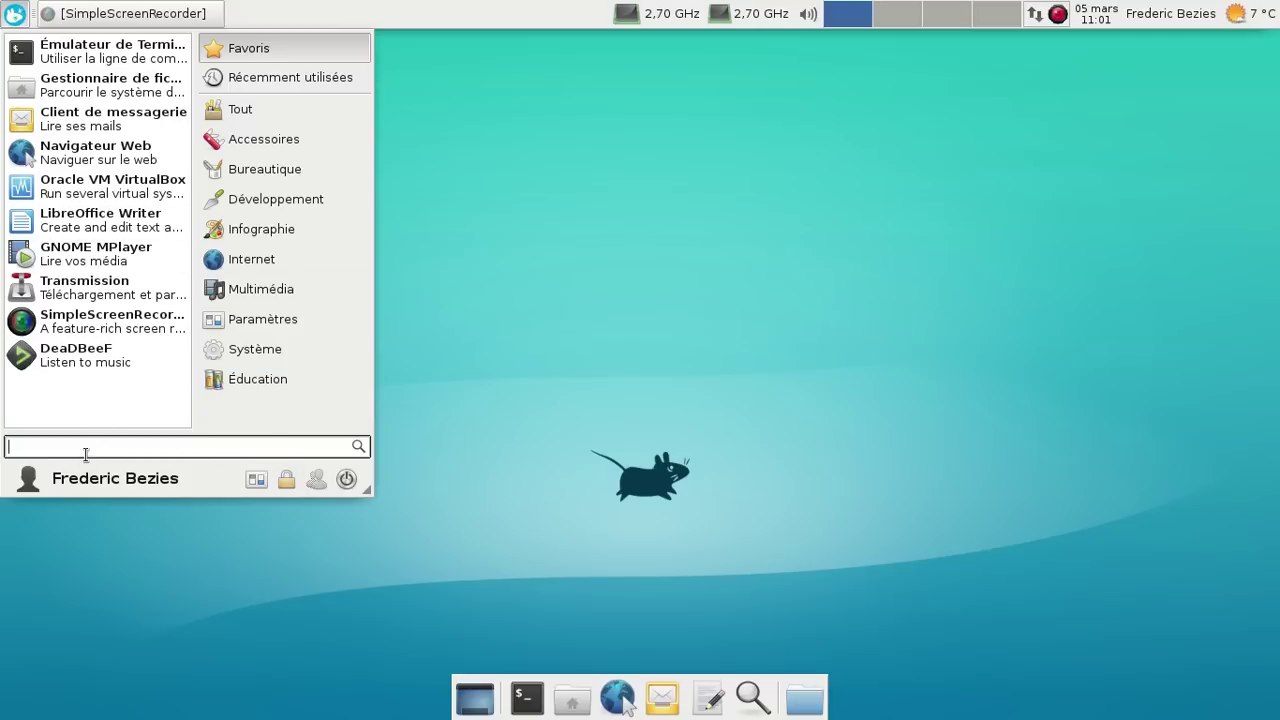
pyautogui.write('about')
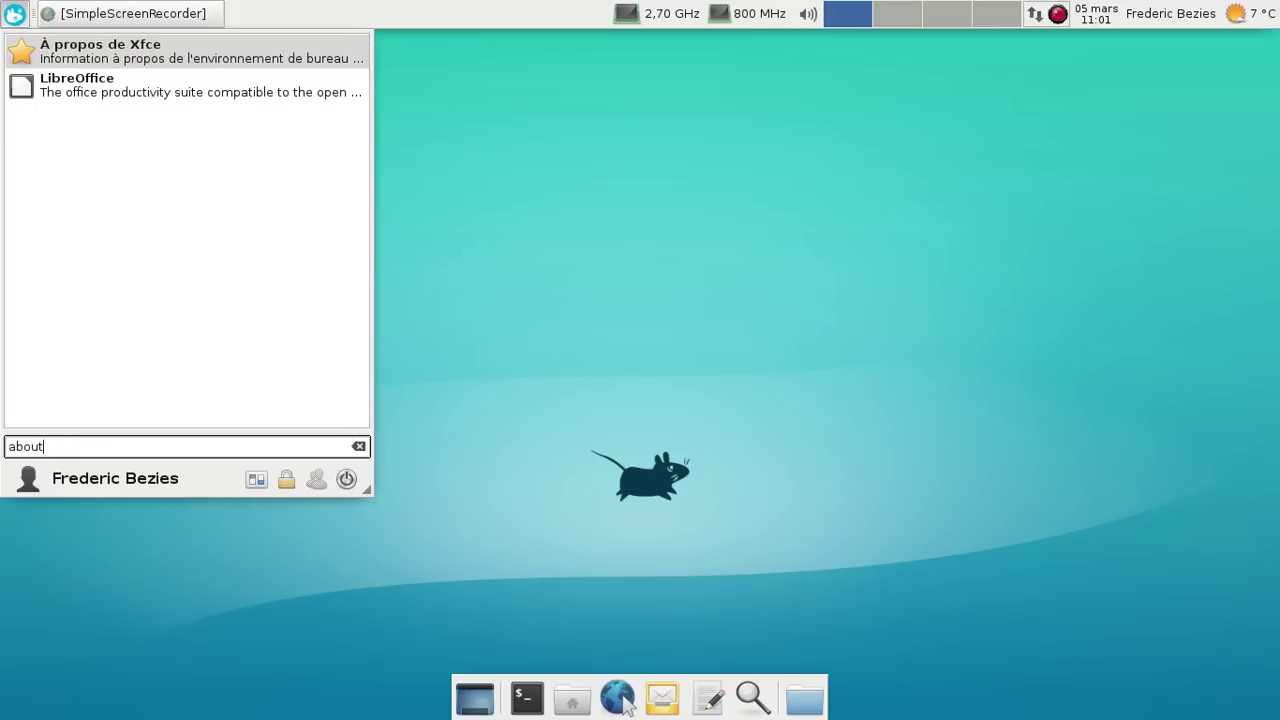
pyautogui.press('Return')
pyautogui.moveTo(206, 44); pyautogui.dragTo(811, 61)
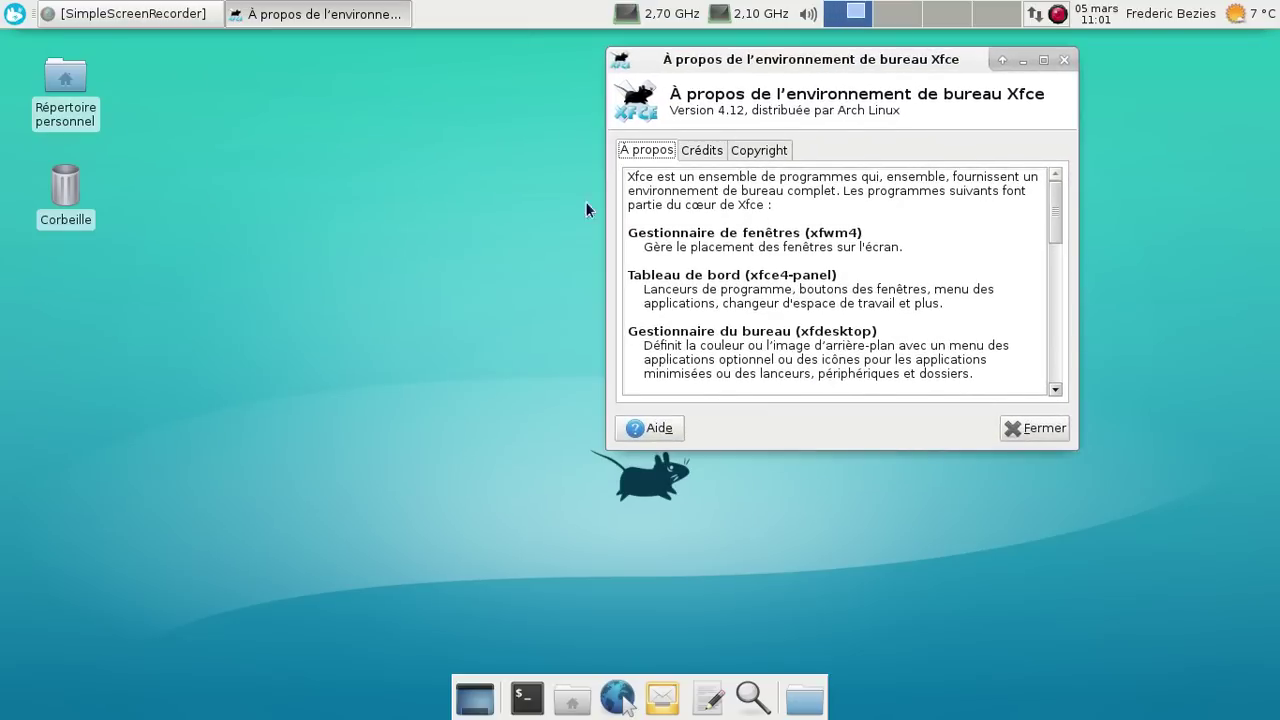
# Launch the task manager from the system applications category
pyautogui.click(14, 14)
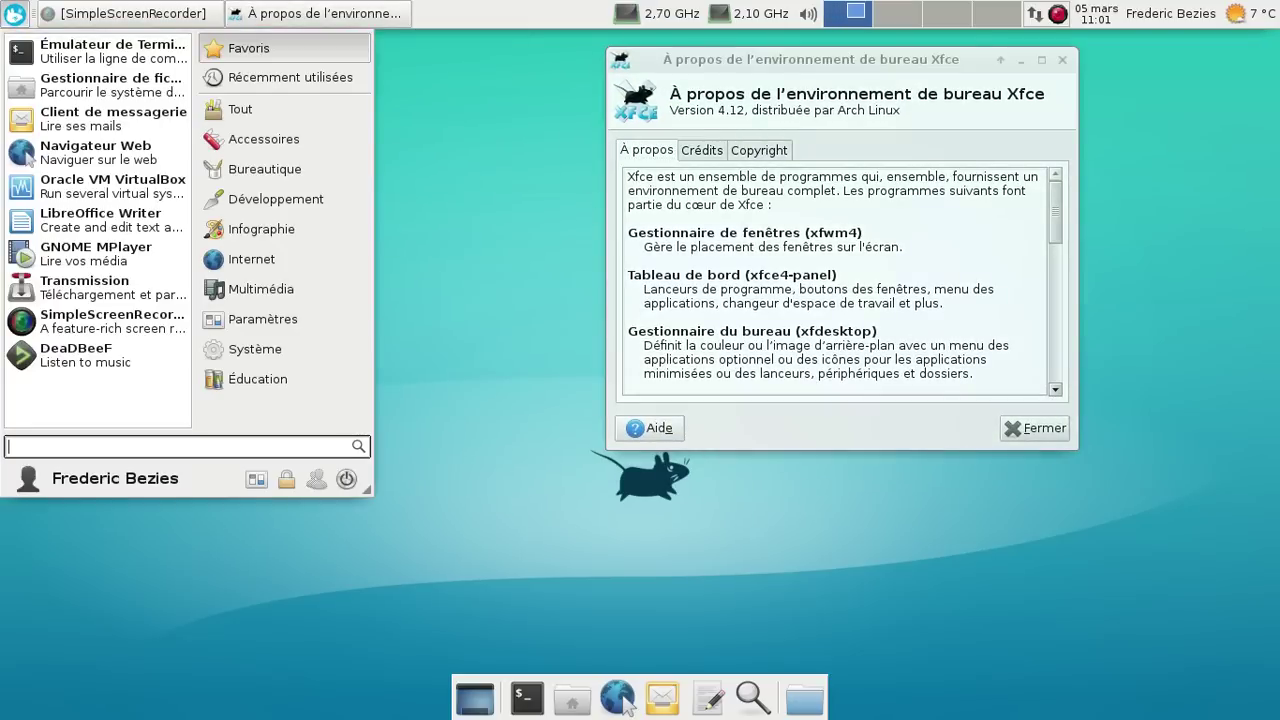
pyautogui.click(307, 340)
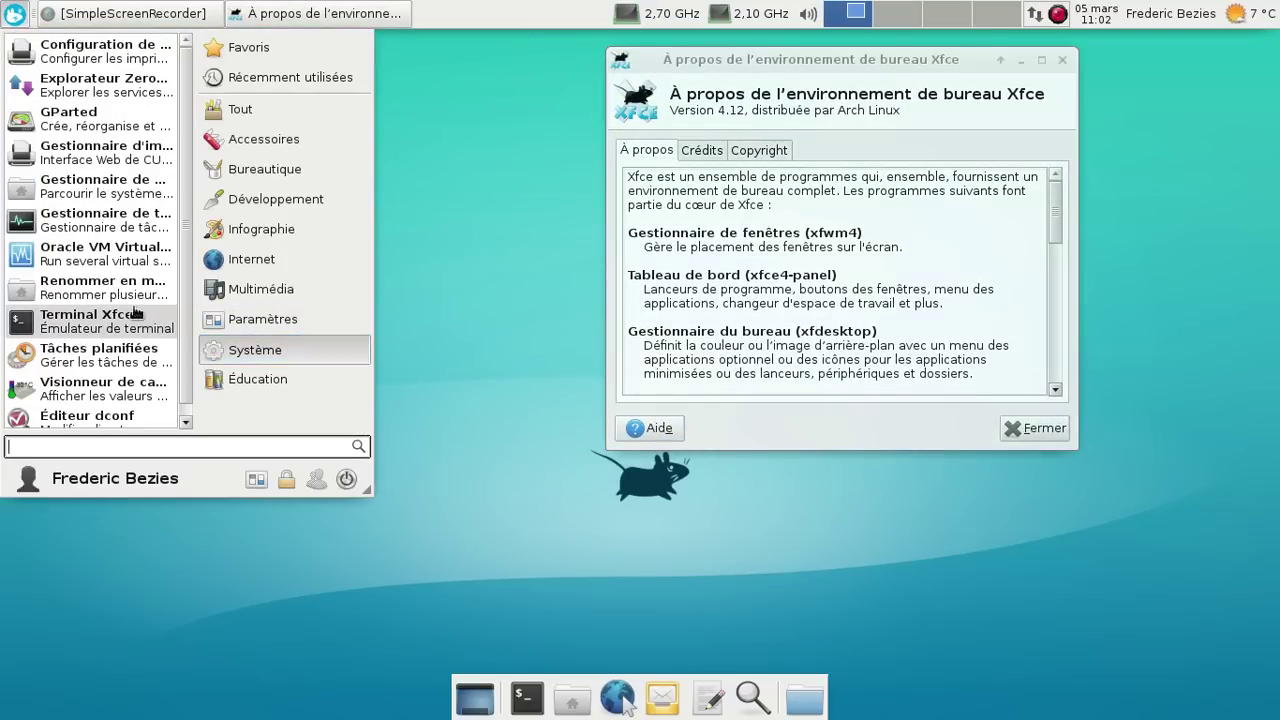
pyautogui.click(103, 228)
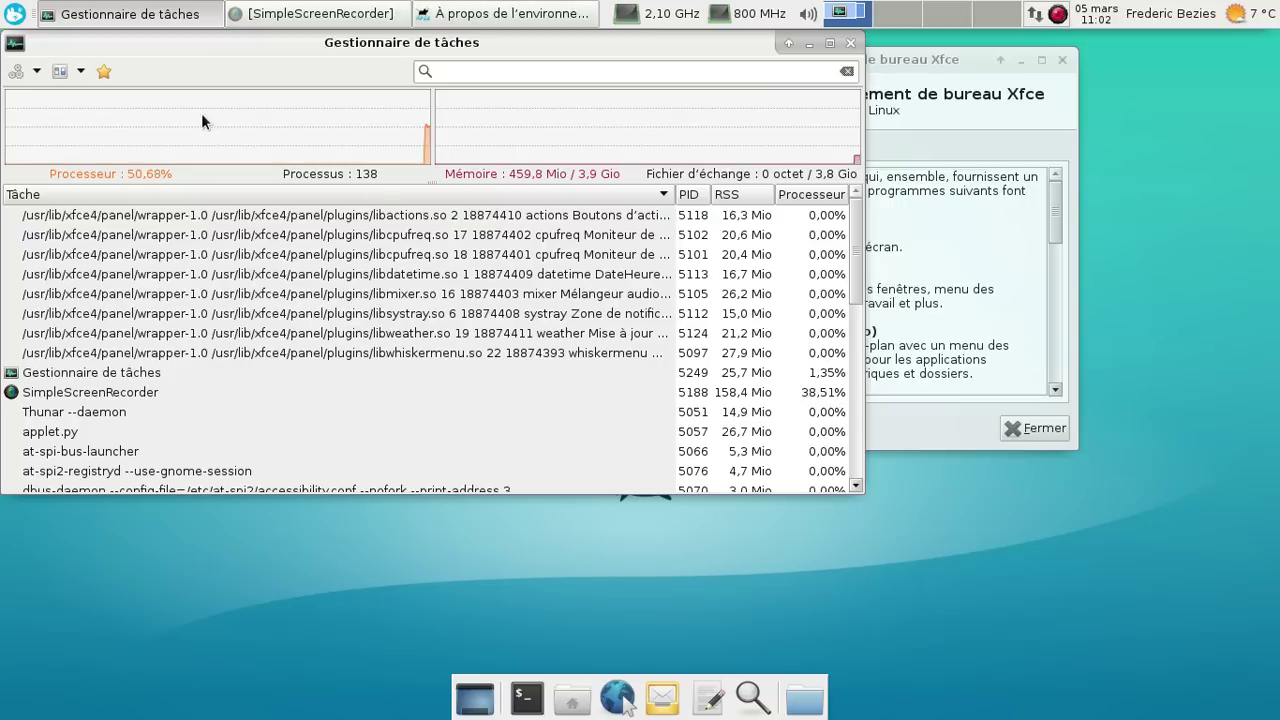
# Check the task manager's display options and version information, and close it
pyautogui.click(82, 77)
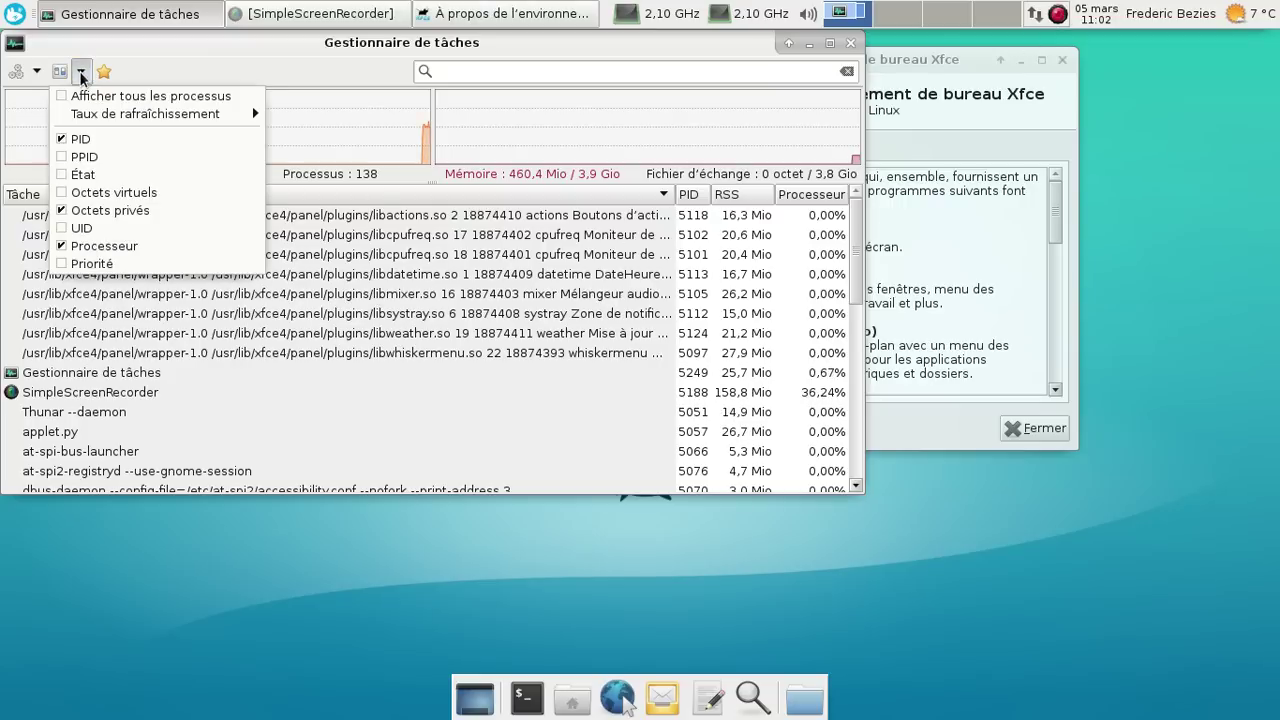
pyautogui.click(82, 75)
pyautogui.click(106, 75)
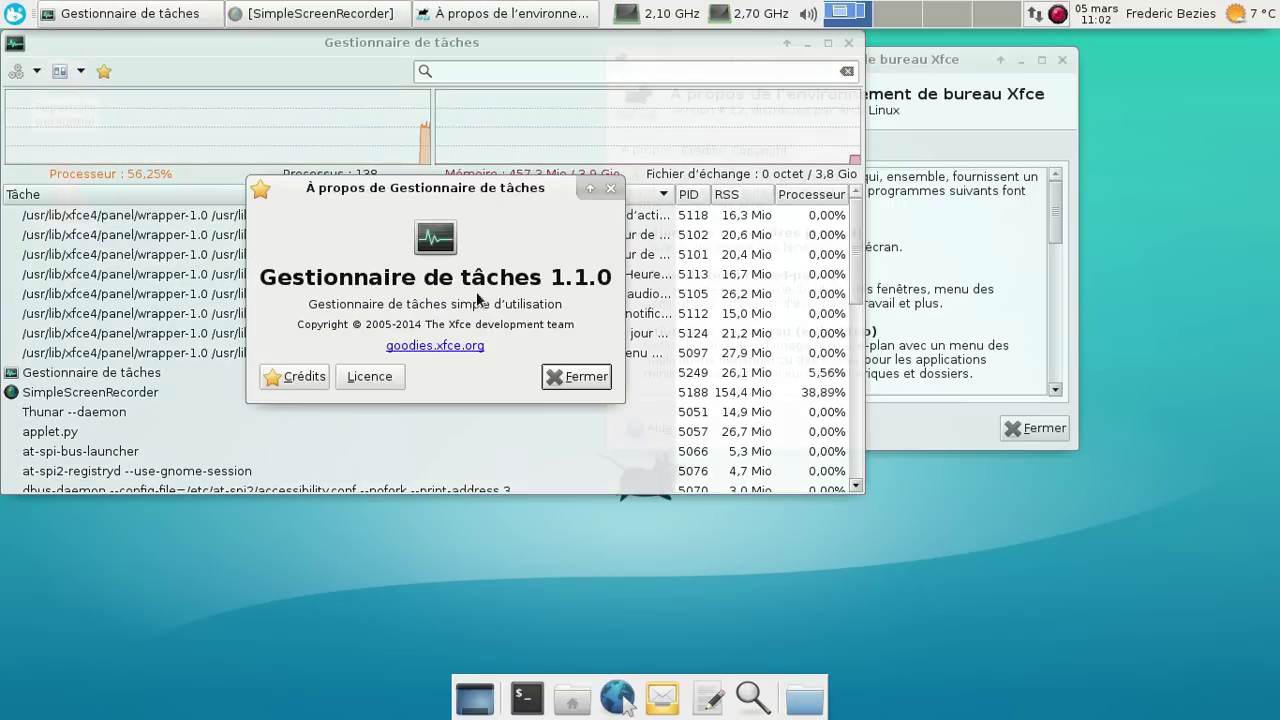
pyautogui.click(572, 377)
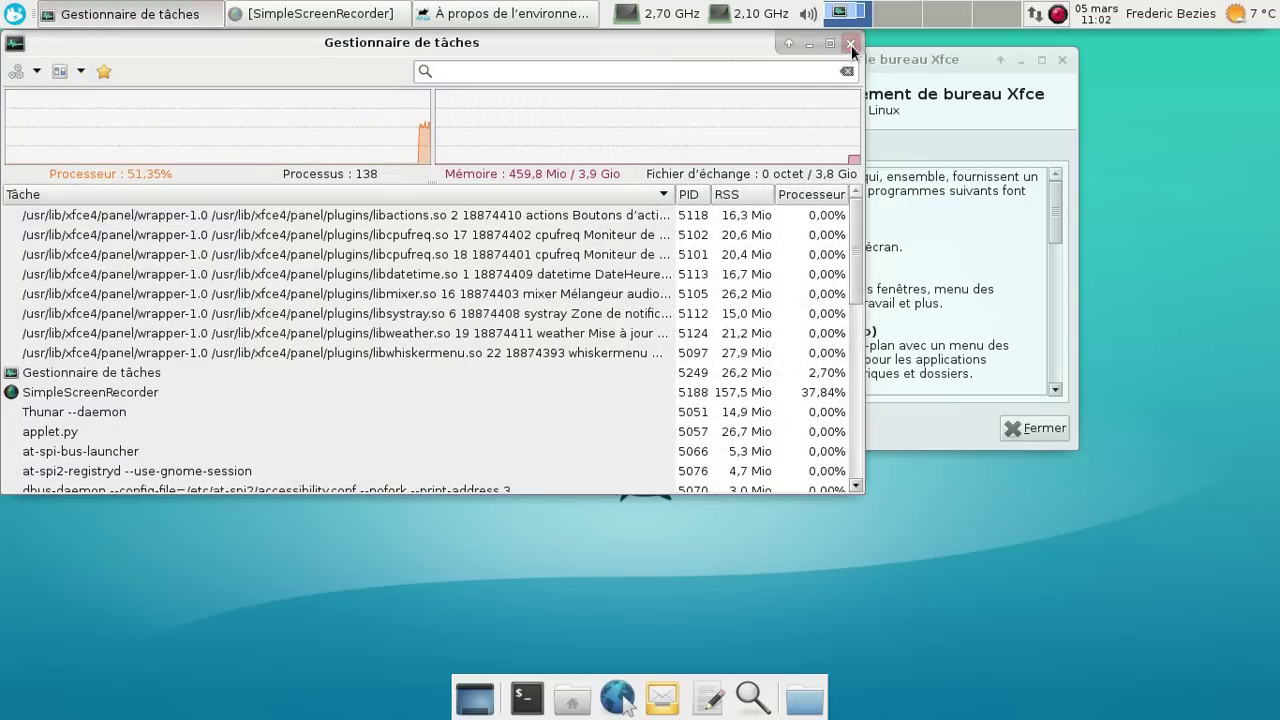
pyautogui.click(850, 43)
# Open a terminal window in place of the Xfce About window and move it nearer the middle of the desktop
pyautogui.moveTo(870, 59); pyautogui.dragTo(606, 66)
pyautogui.click(527, 697)
pyautogui.click(799, 67)
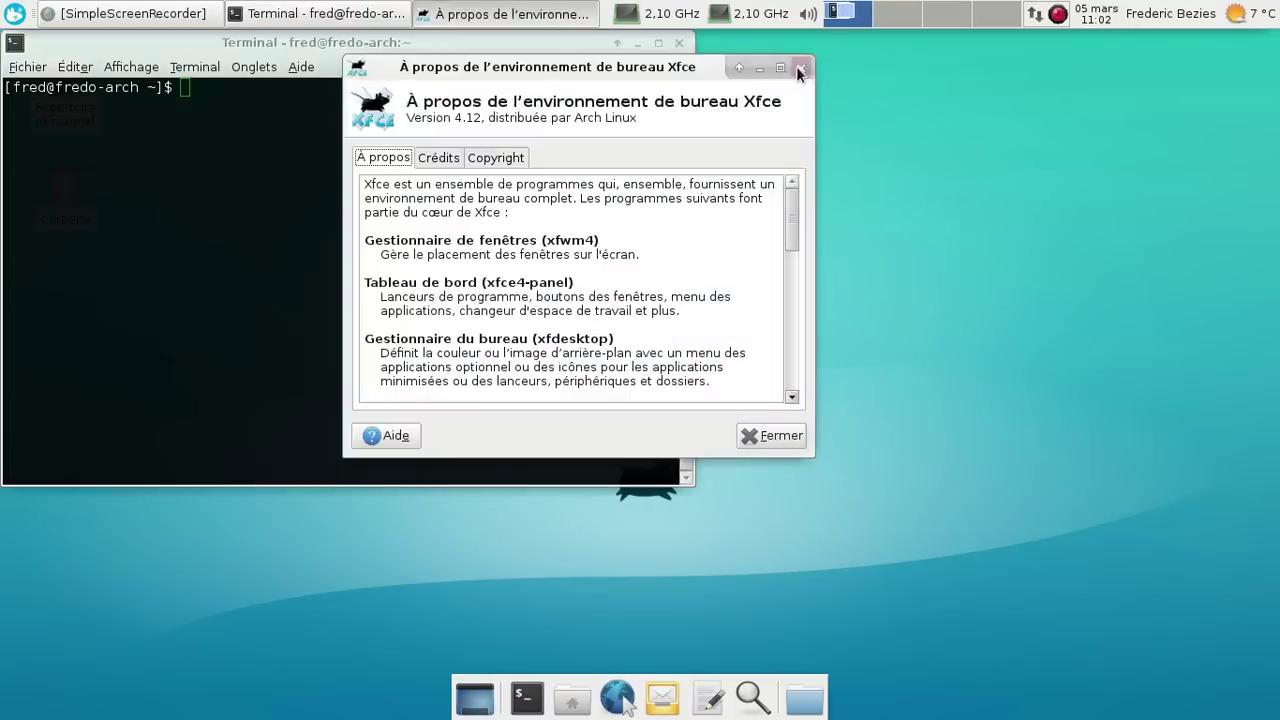
pyautogui.click(799, 67)
pyautogui.moveTo(423, 56); pyautogui.dragTo(640, 105)
# Run uname -a and df -h to display kernel details and disk usage, and close the terminal
pyautogui.write('uname -a')
pyautogui.press('Return')
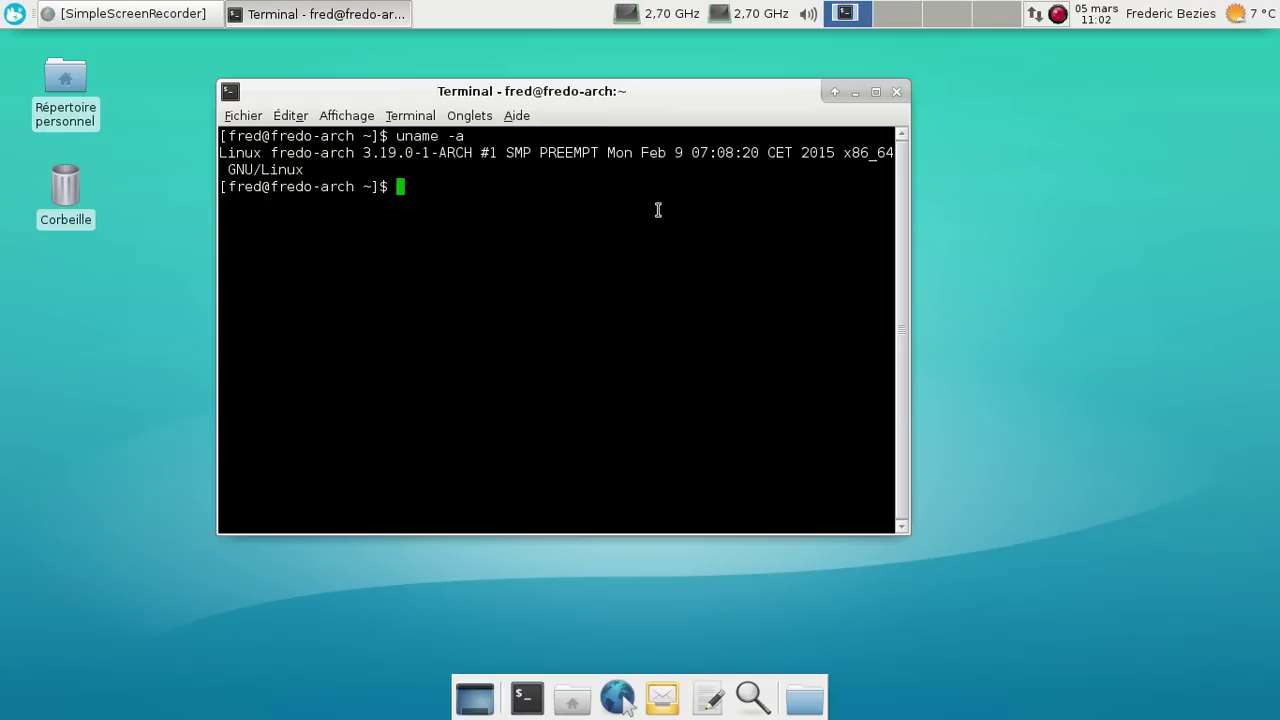
pyautogui.write('df -h')
pyautogui.press('Return')
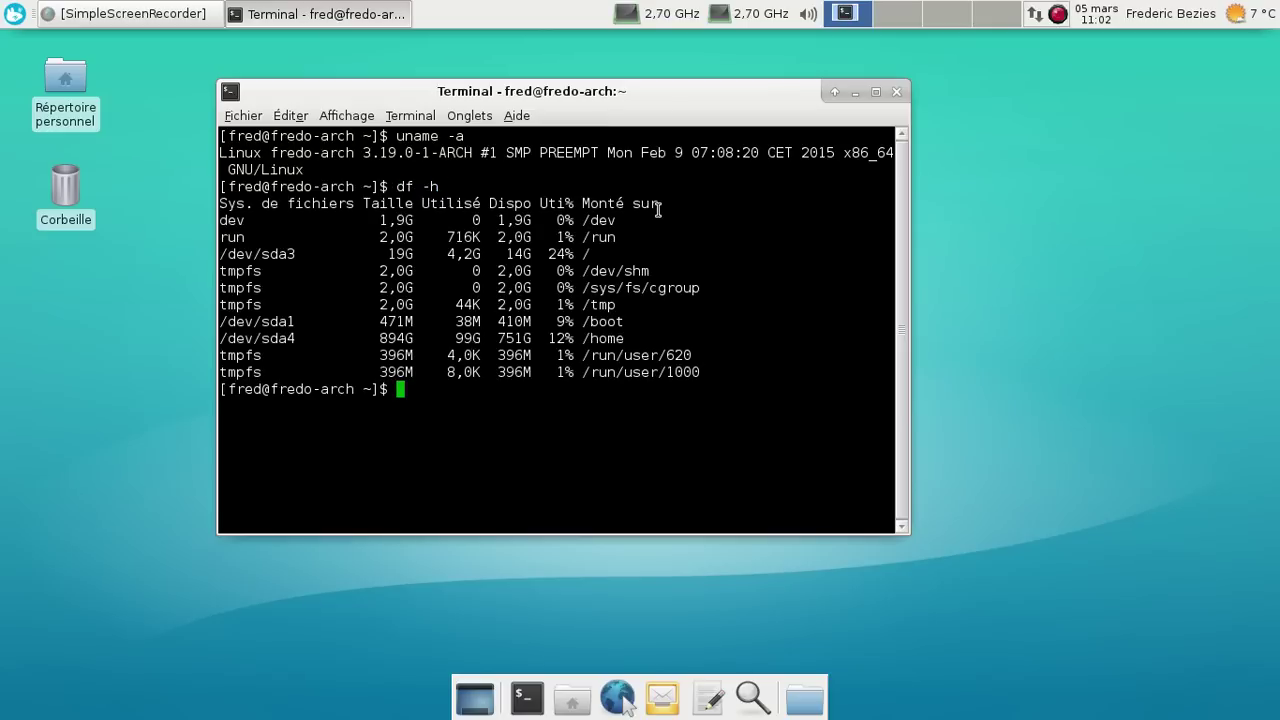
pyautogui.click(896, 92)
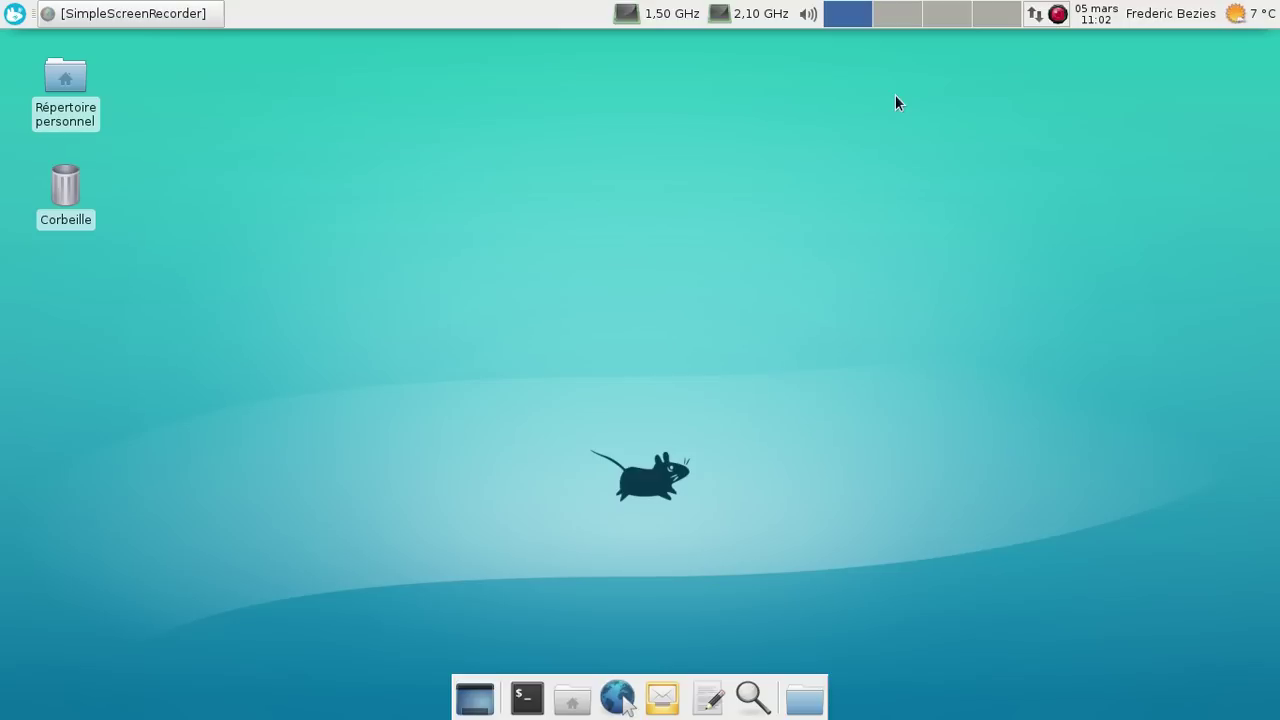
pyautogui.click(14, 16)
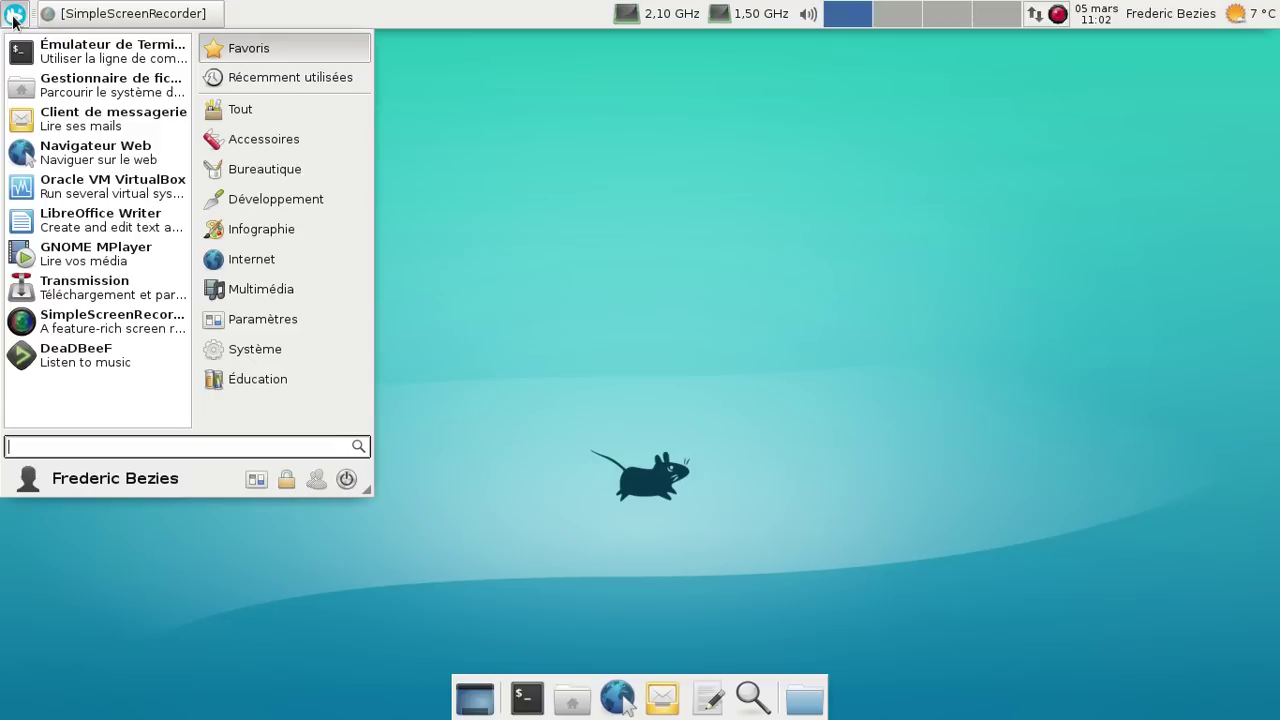
pyautogui.click(14, 16)
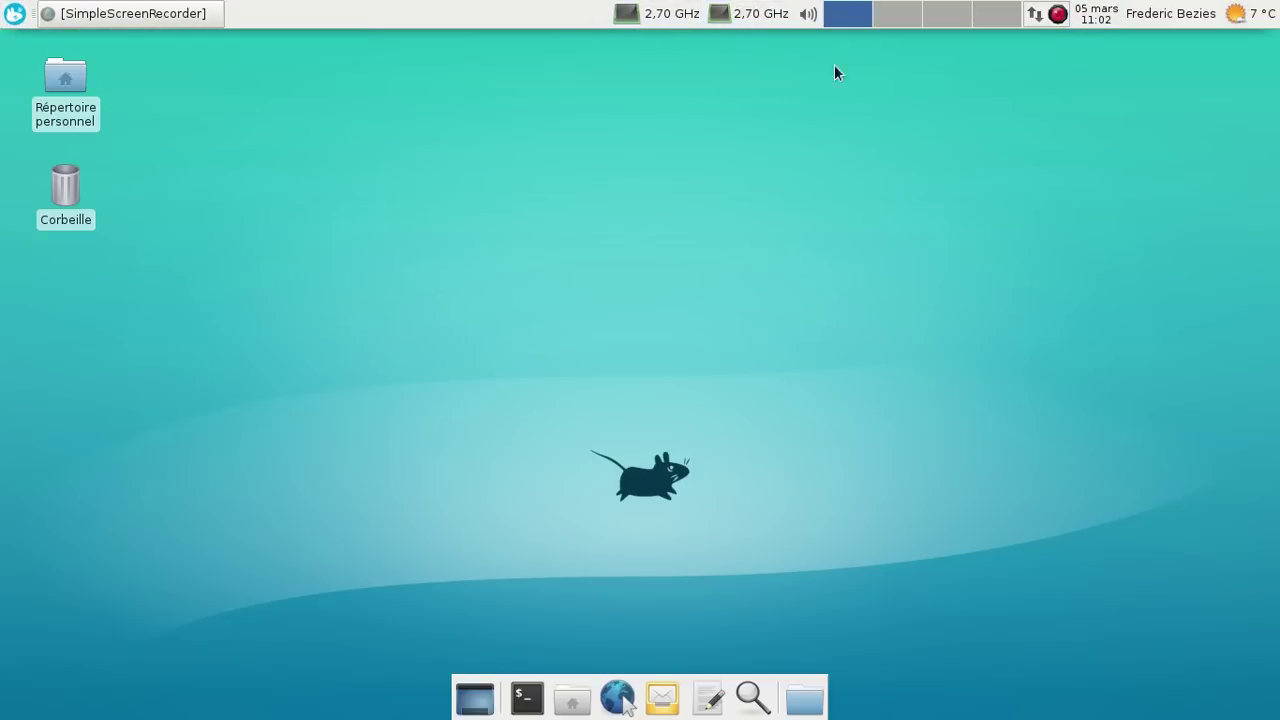
# View the processor information and the weather report from the panel, closing each window
pyautogui.click(713, 13)
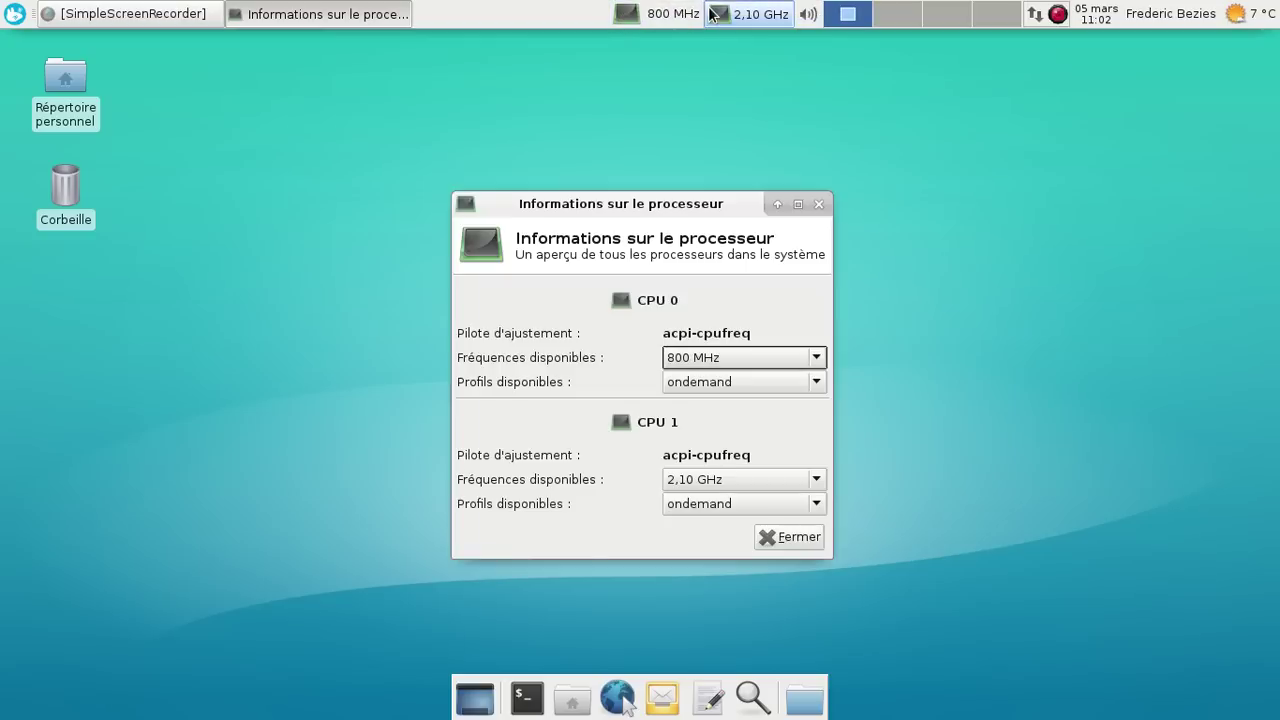
pyautogui.click(818, 203)
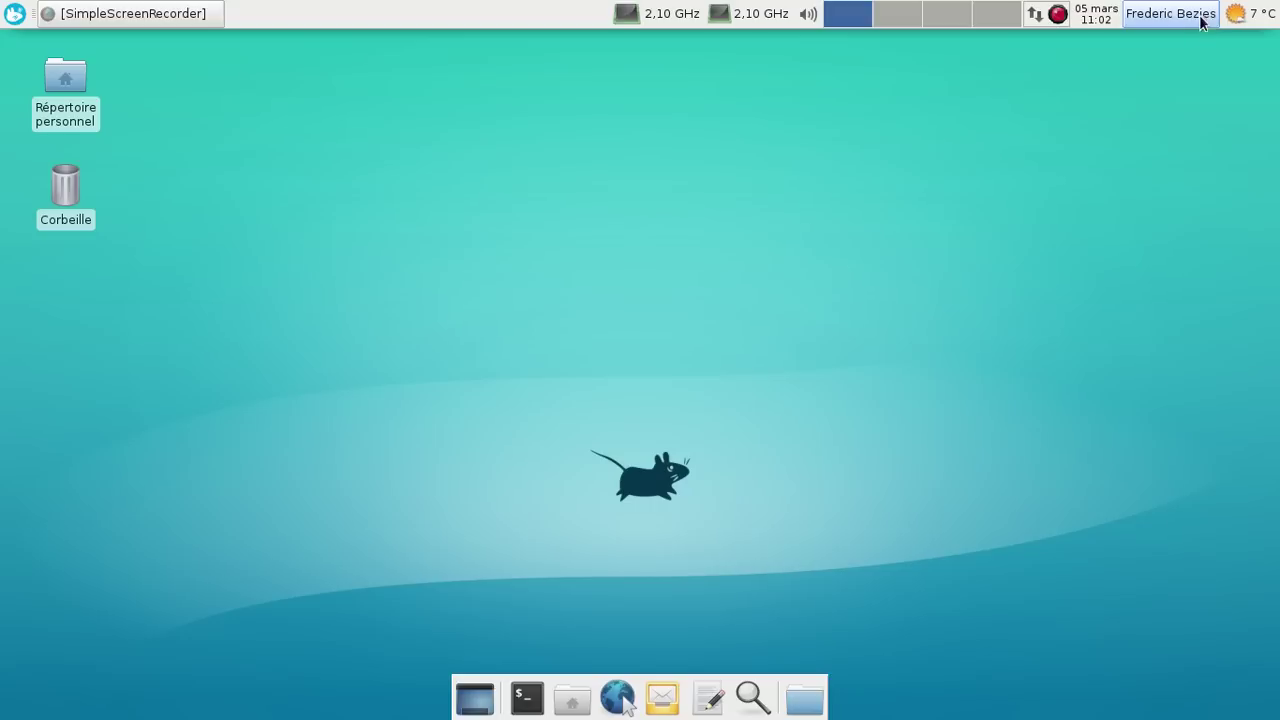
pyautogui.click(1240, 18)
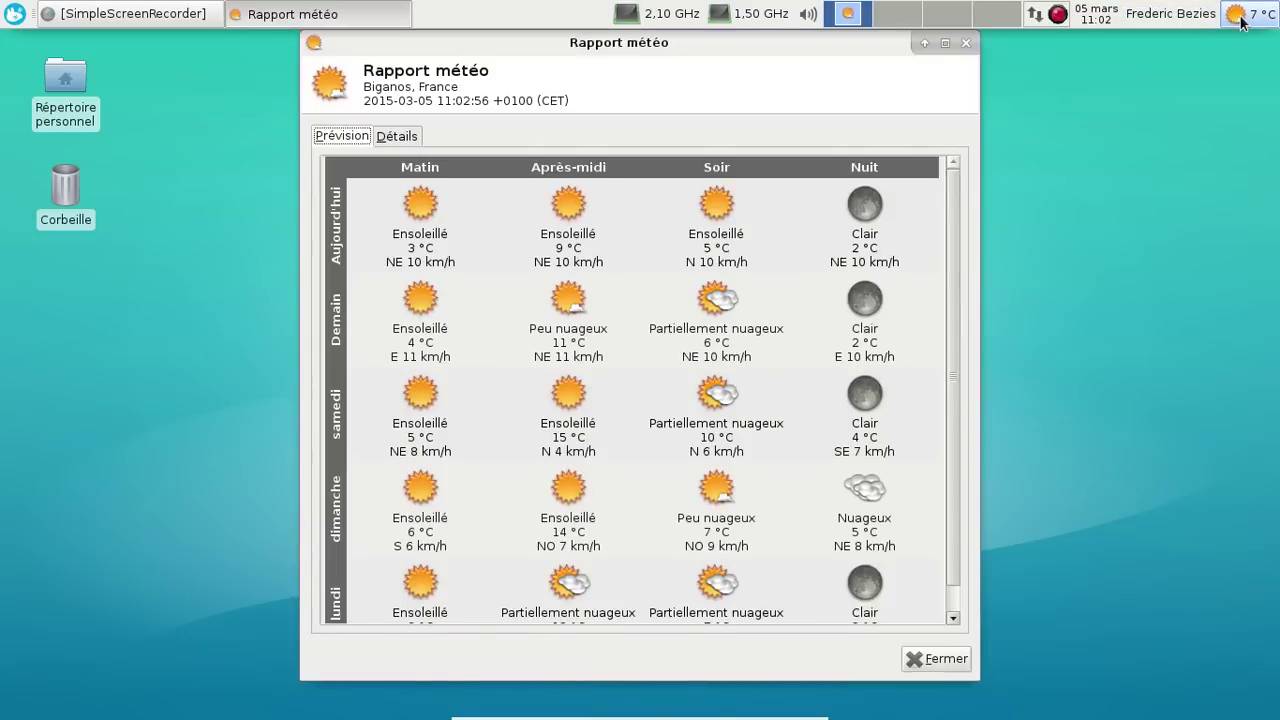
pyautogui.click(966, 42)
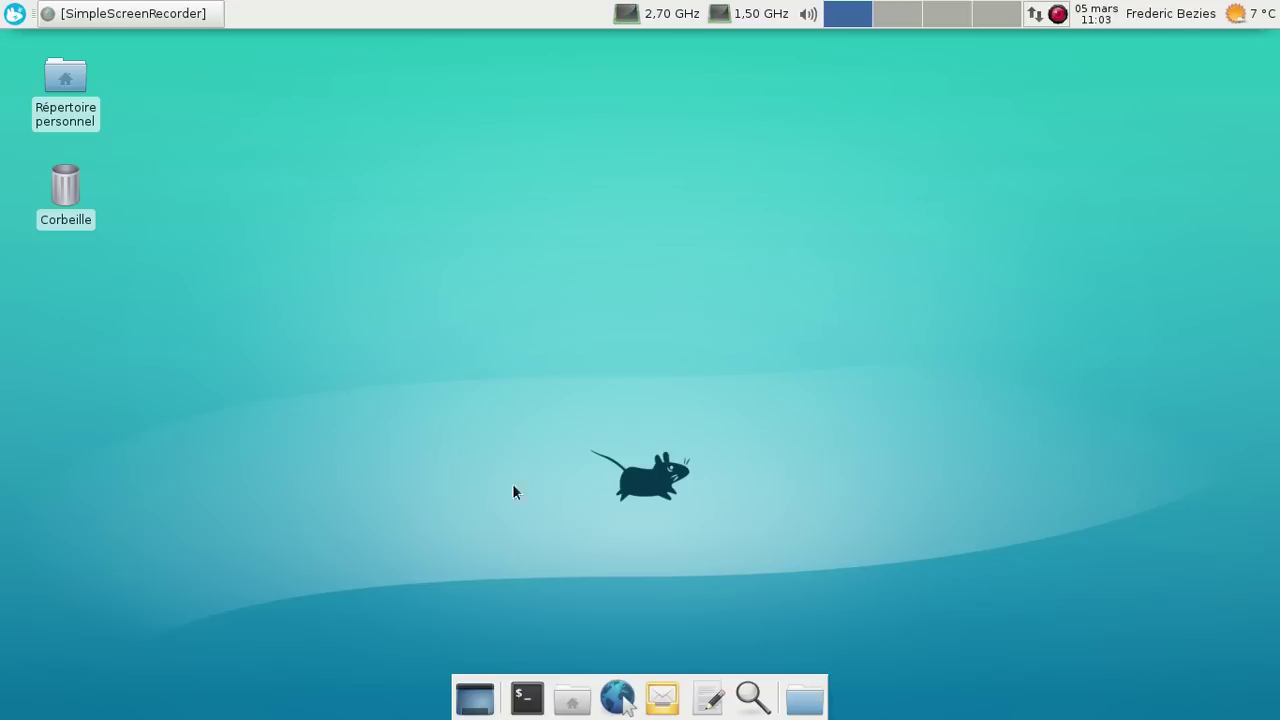
pyautogui.click(18, 16)
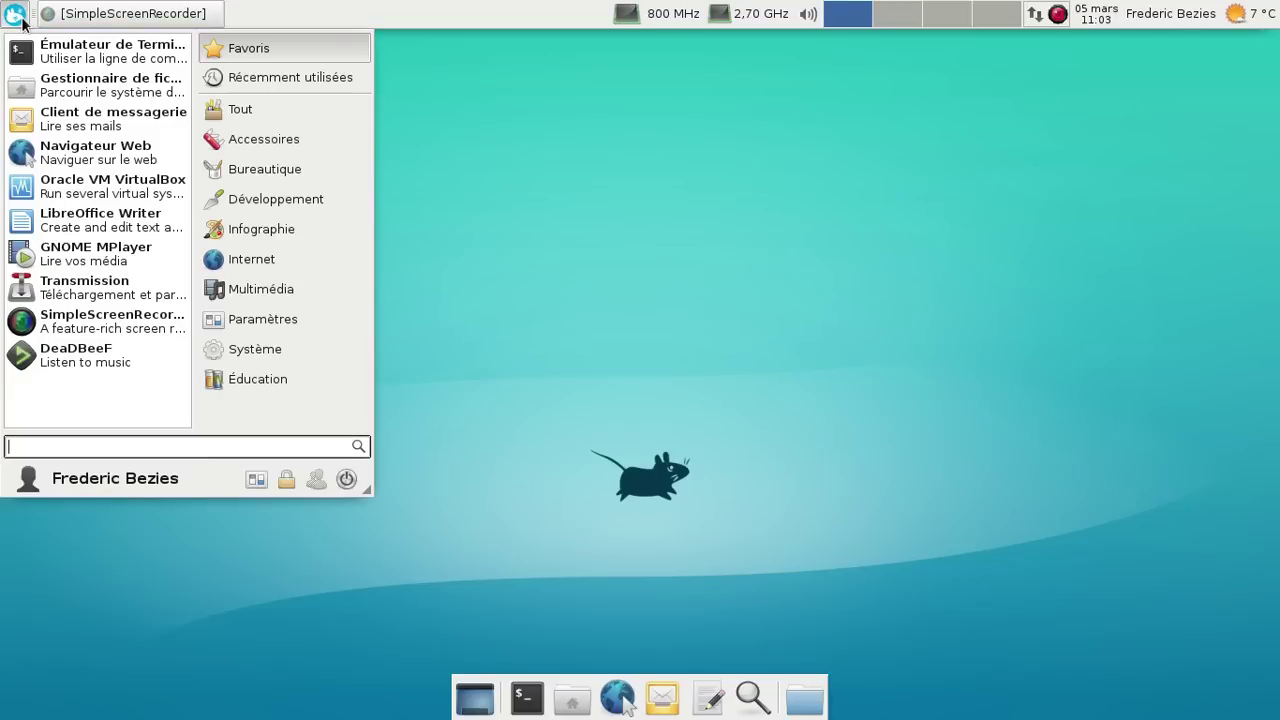
pyautogui.click(17, 15)
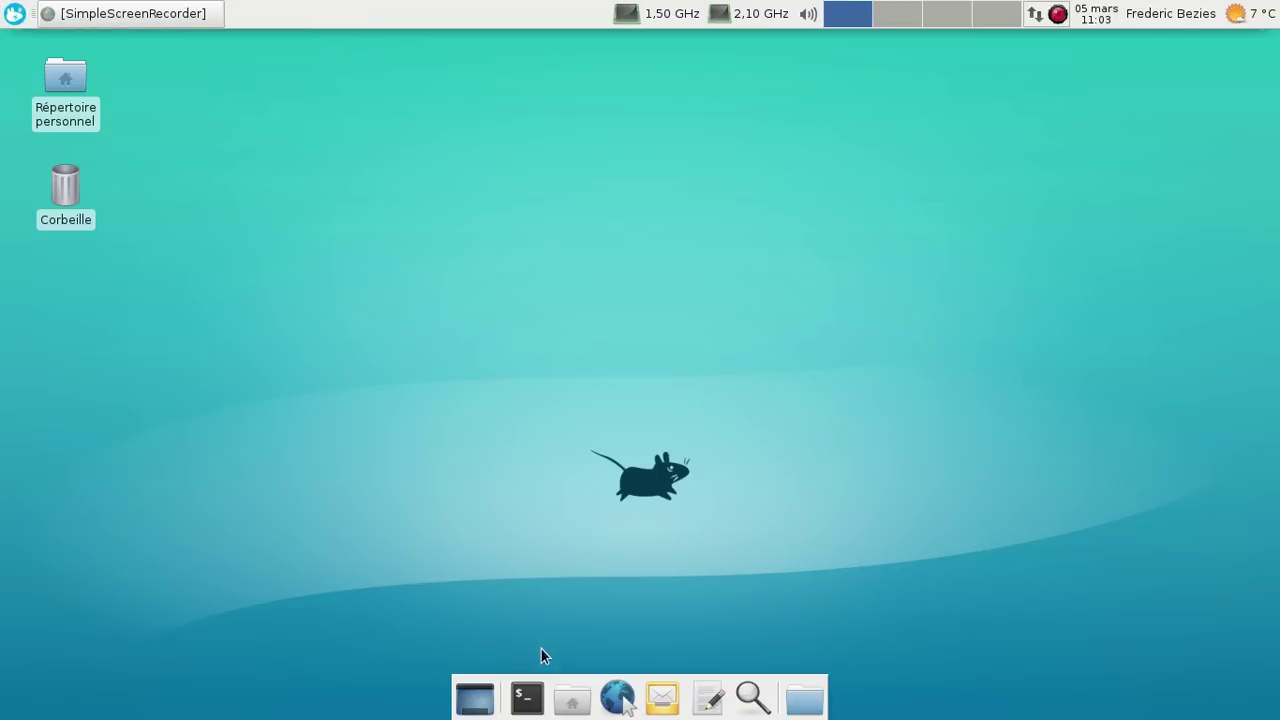
# Open the home folder in the file manager and view the file manager's About information
pyautogui.click(563, 705)
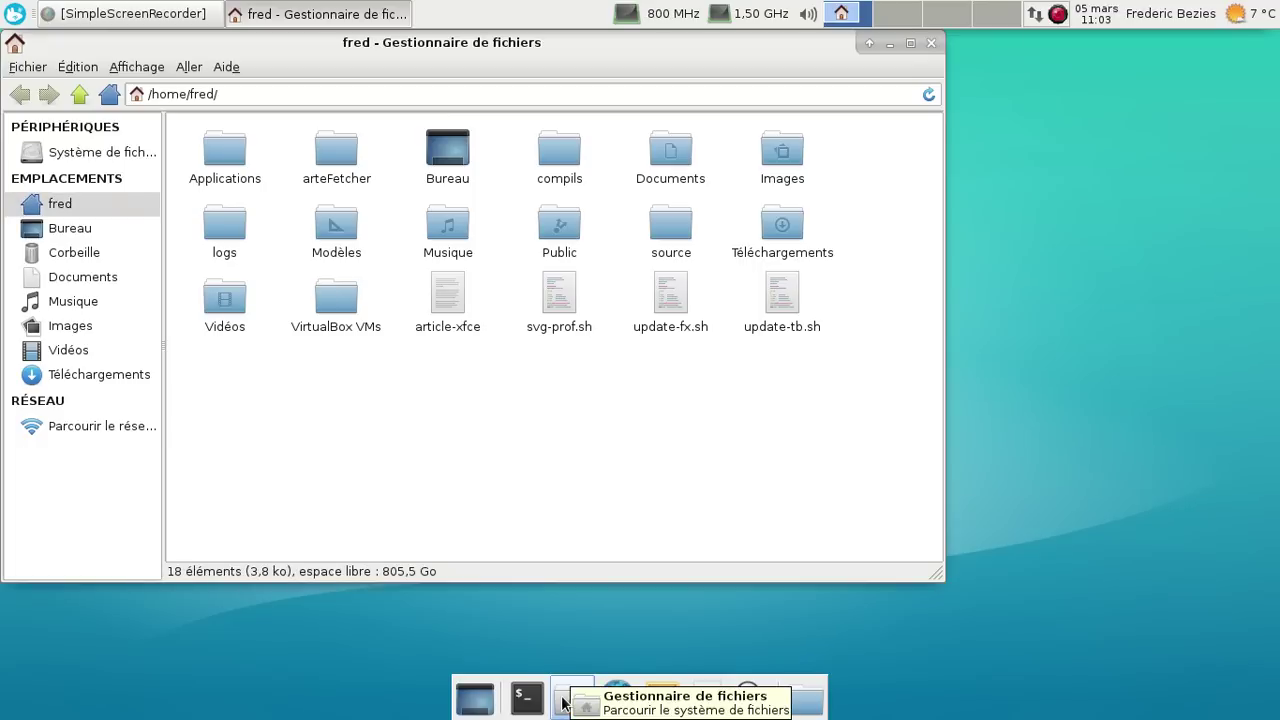
pyautogui.moveTo(473, 52); pyautogui.dragTo(667, 105)
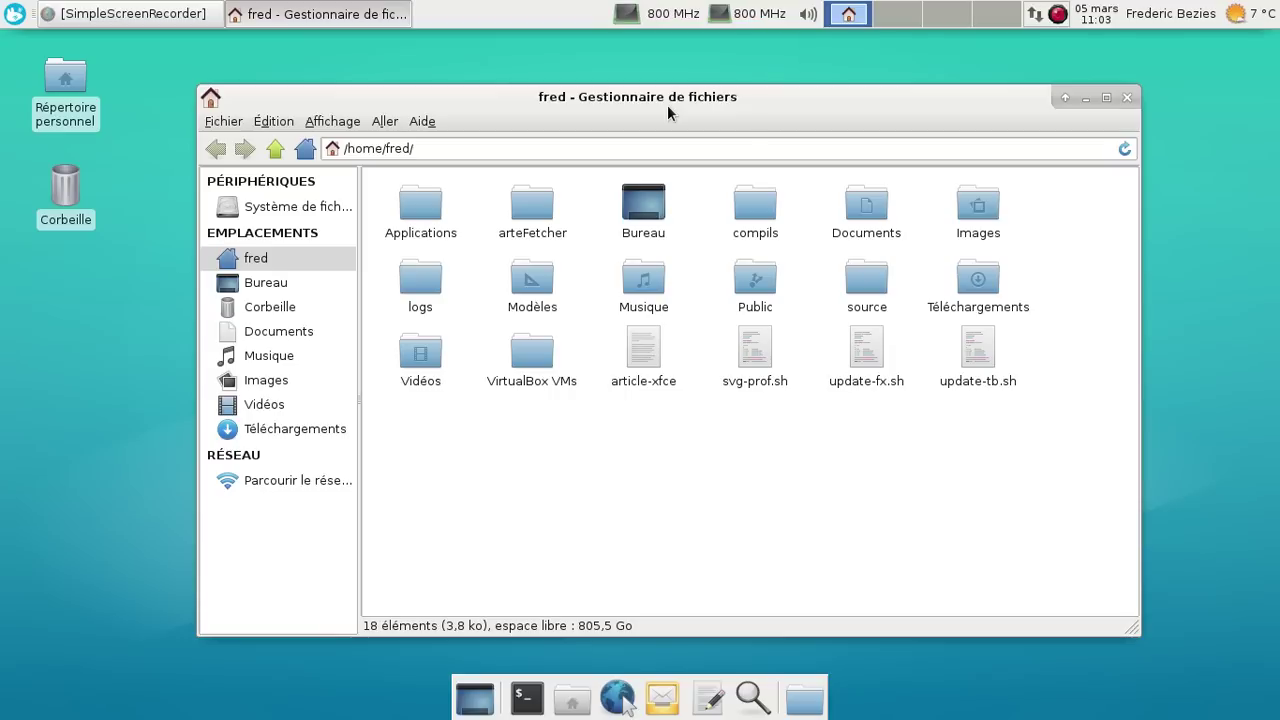
pyautogui.click(419, 122)
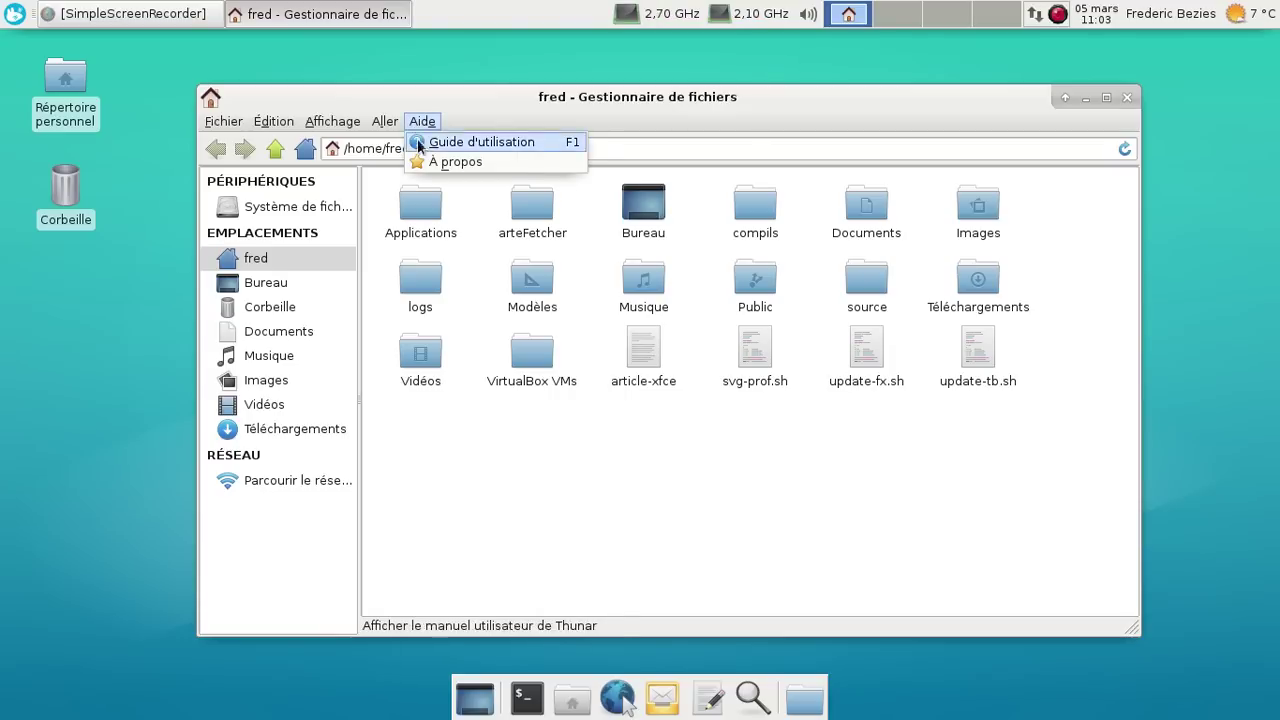
pyautogui.click(439, 163)
pyautogui.click(812, 563)
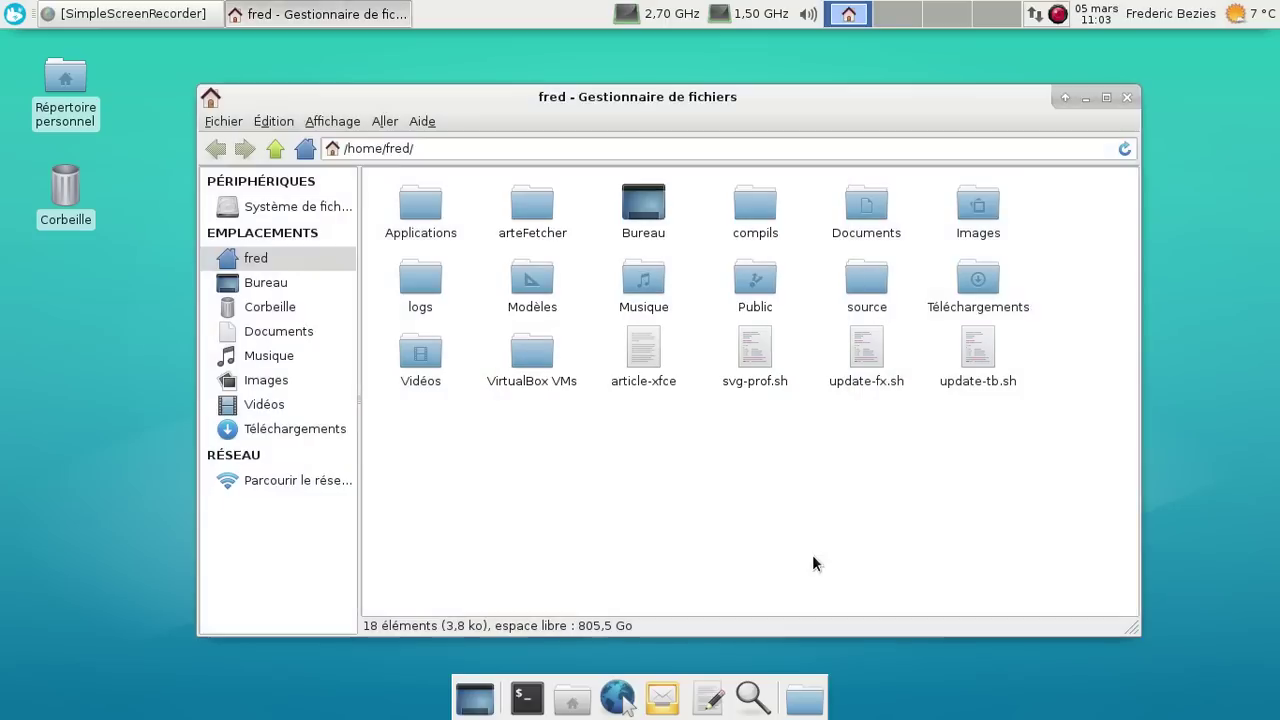
# Open a second home folder tab and view the Musique folder's properties, closing the file manager when done
pyautogui.press('F3')
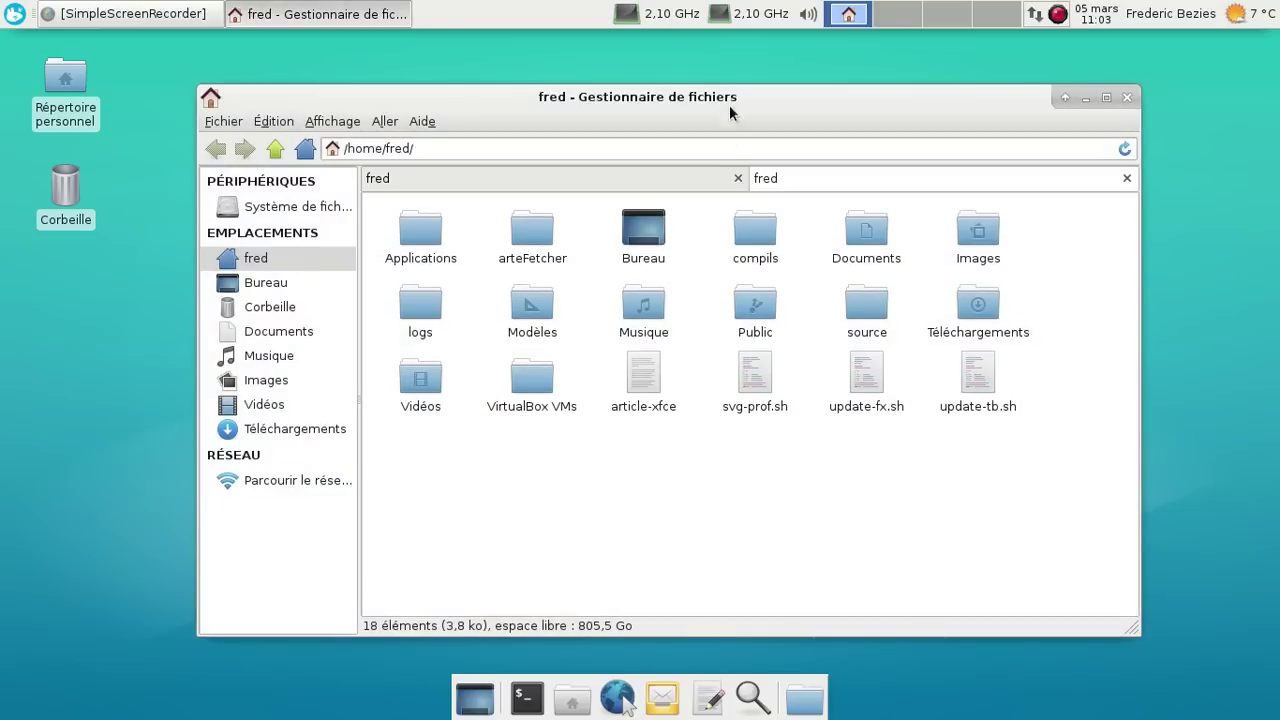
pyautogui.moveTo(729, 101); pyautogui.dragTo(726, 86)
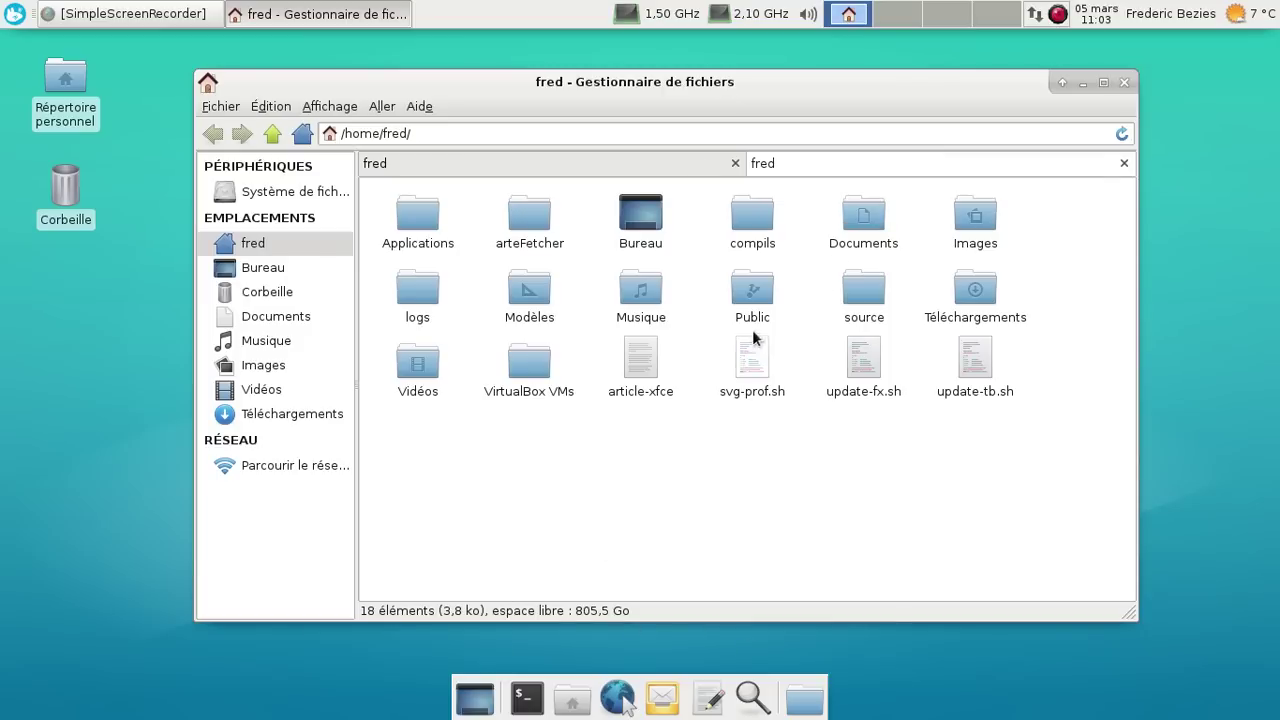
pyautogui.rightClick(620, 298)
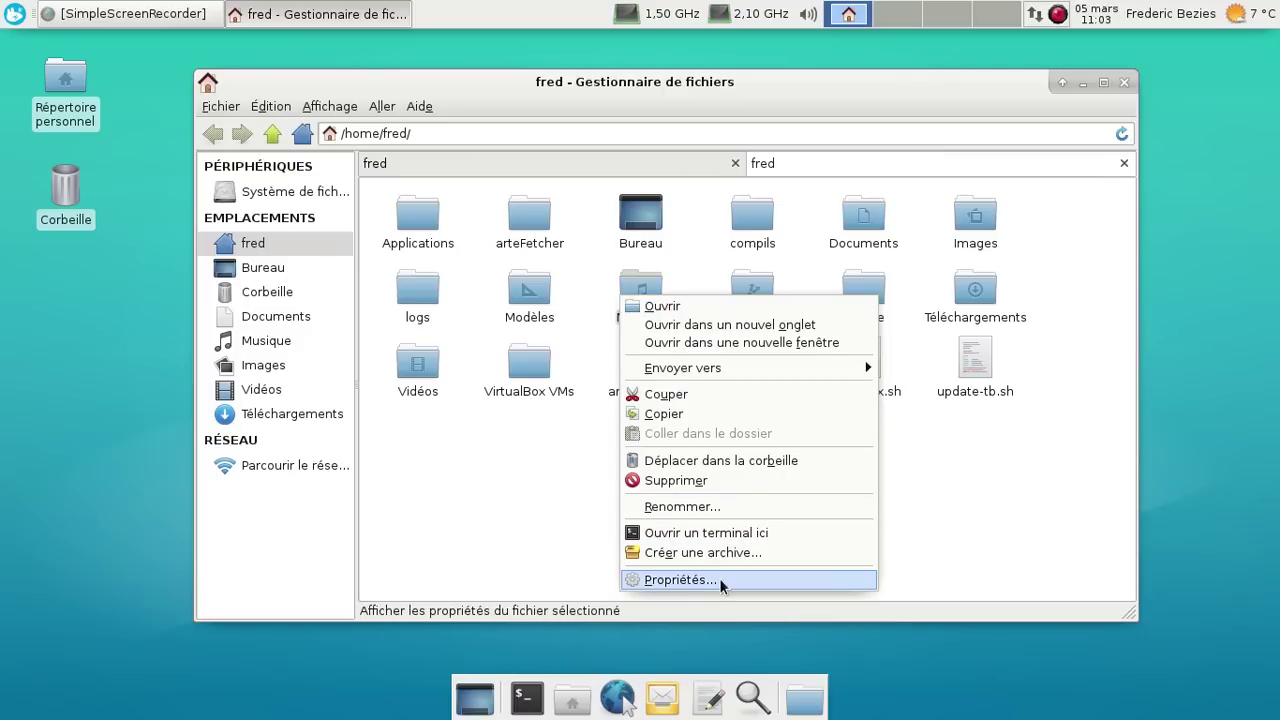
pyautogui.click(680, 580)
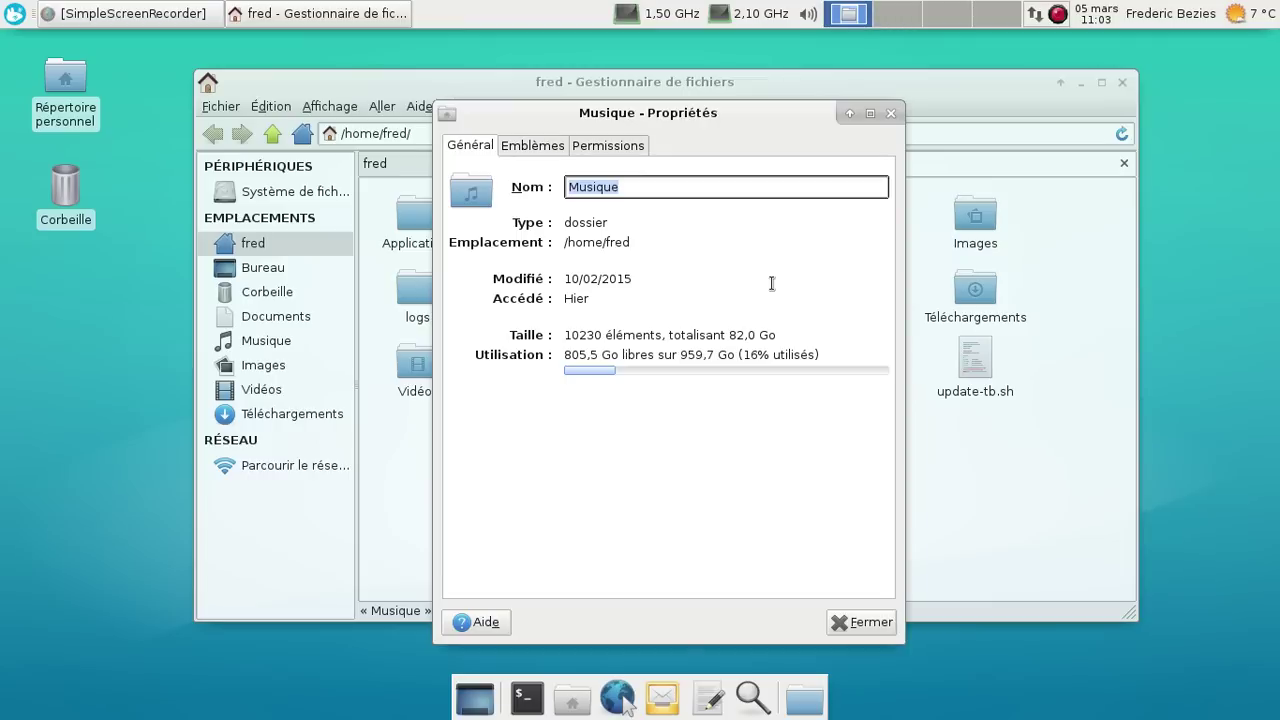
pyautogui.click(892, 113)
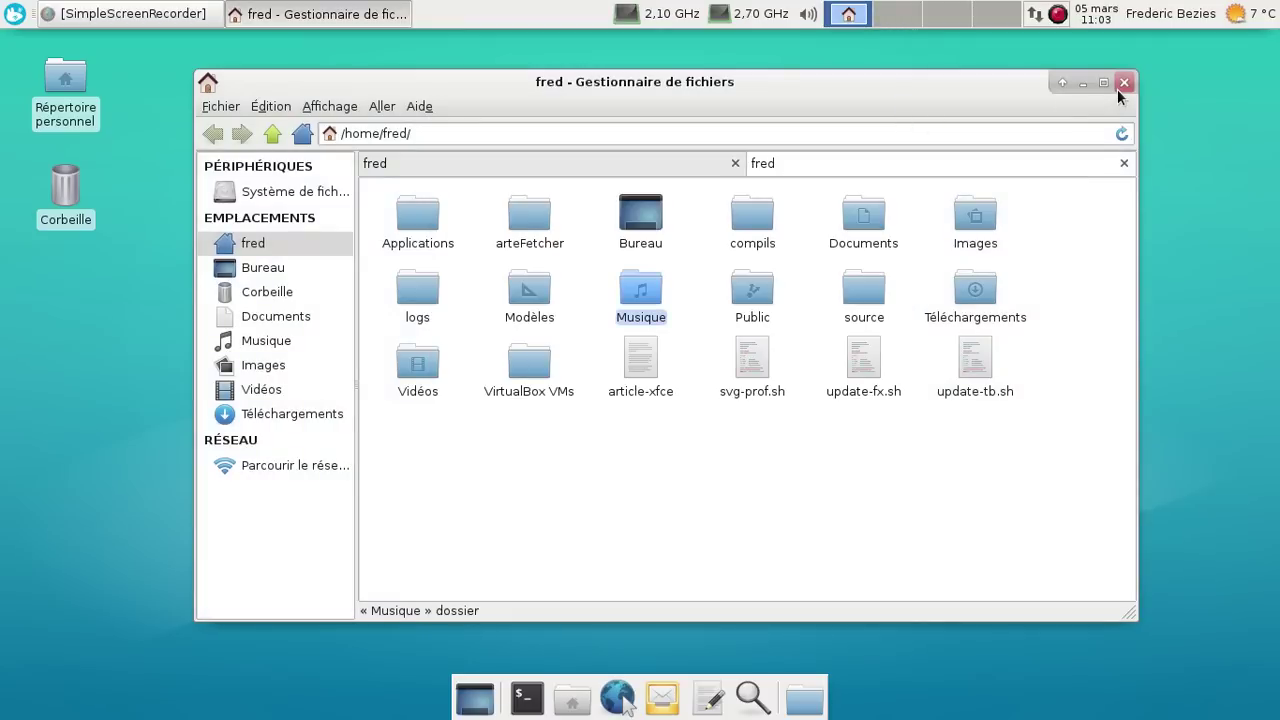
pyautogui.click(1121, 85)
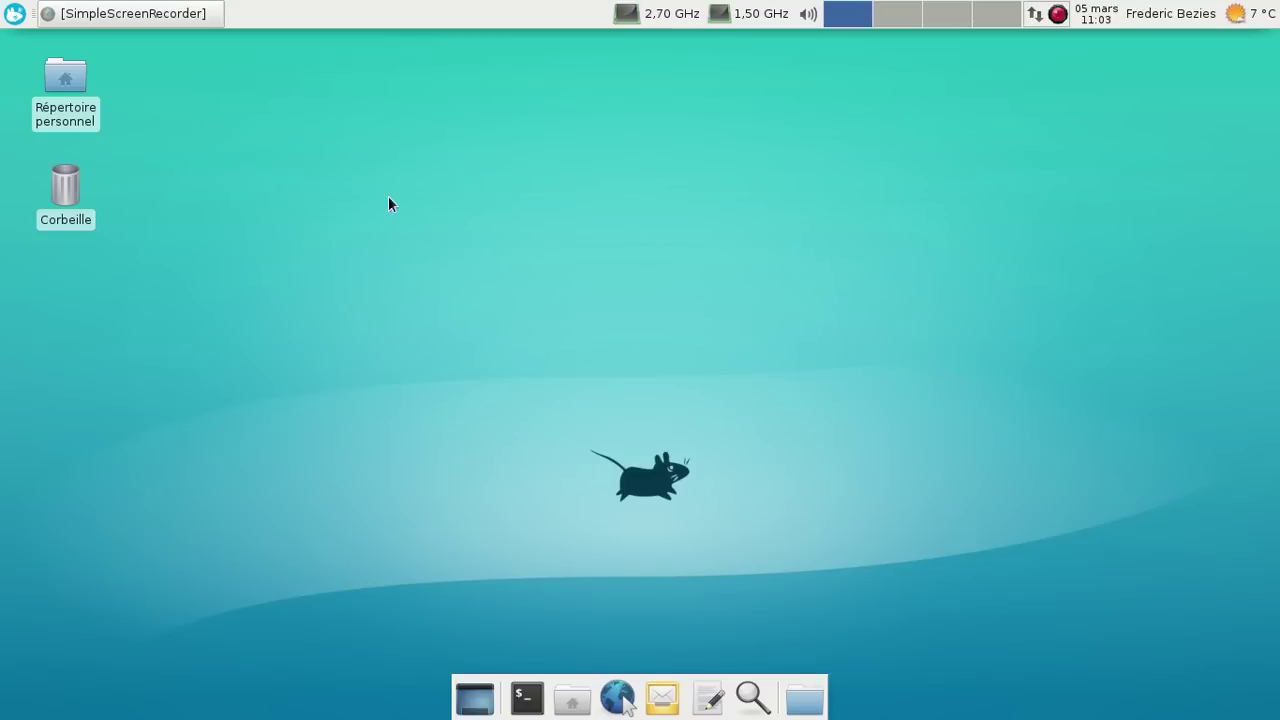
# Open the Paramètres settings manager and move its window slightly higher on the desktop
pyautogui.click(14, 14)
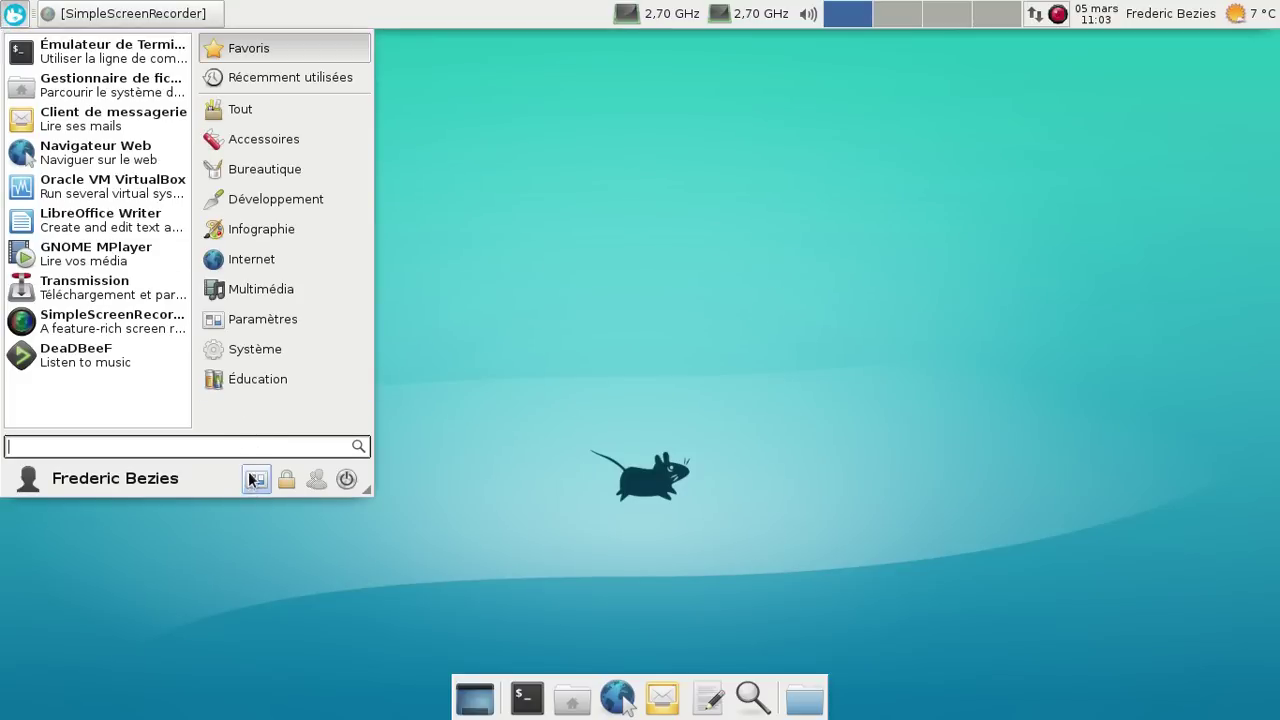
pyautogui.click(256, 480)
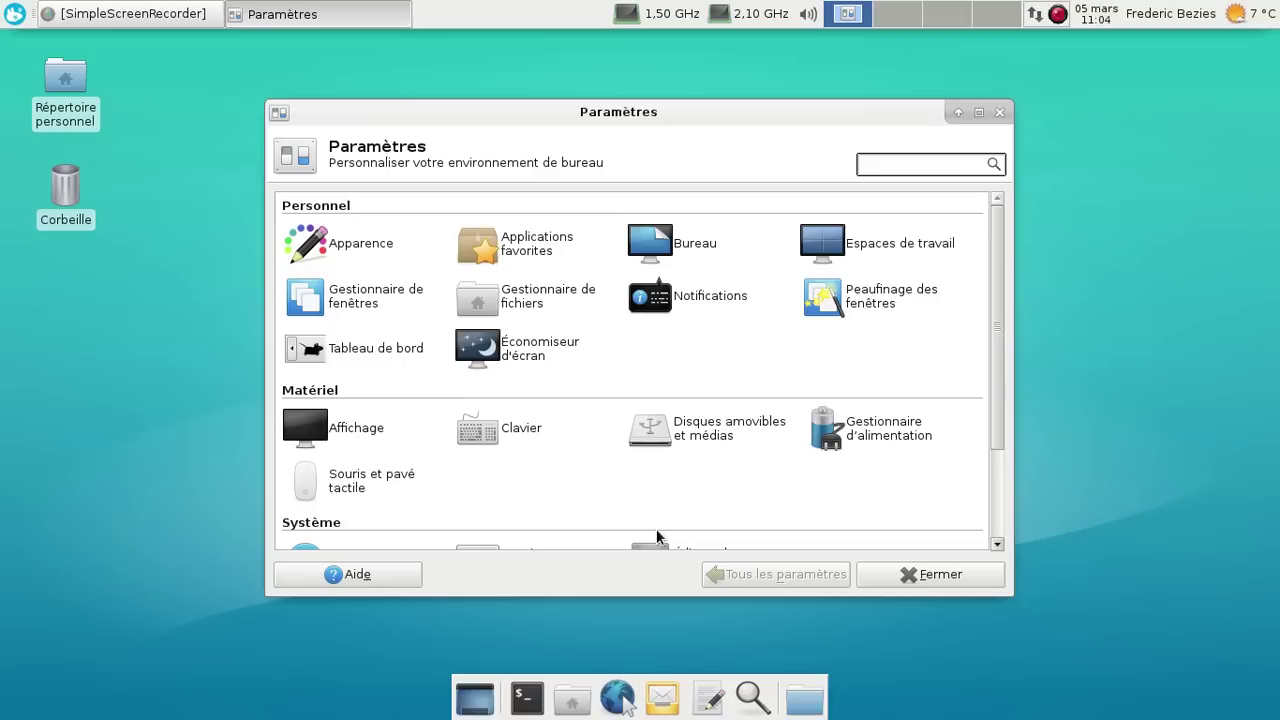
pyautogui.moveTo(646, 120); pyautogui.dragTo(666, 92)
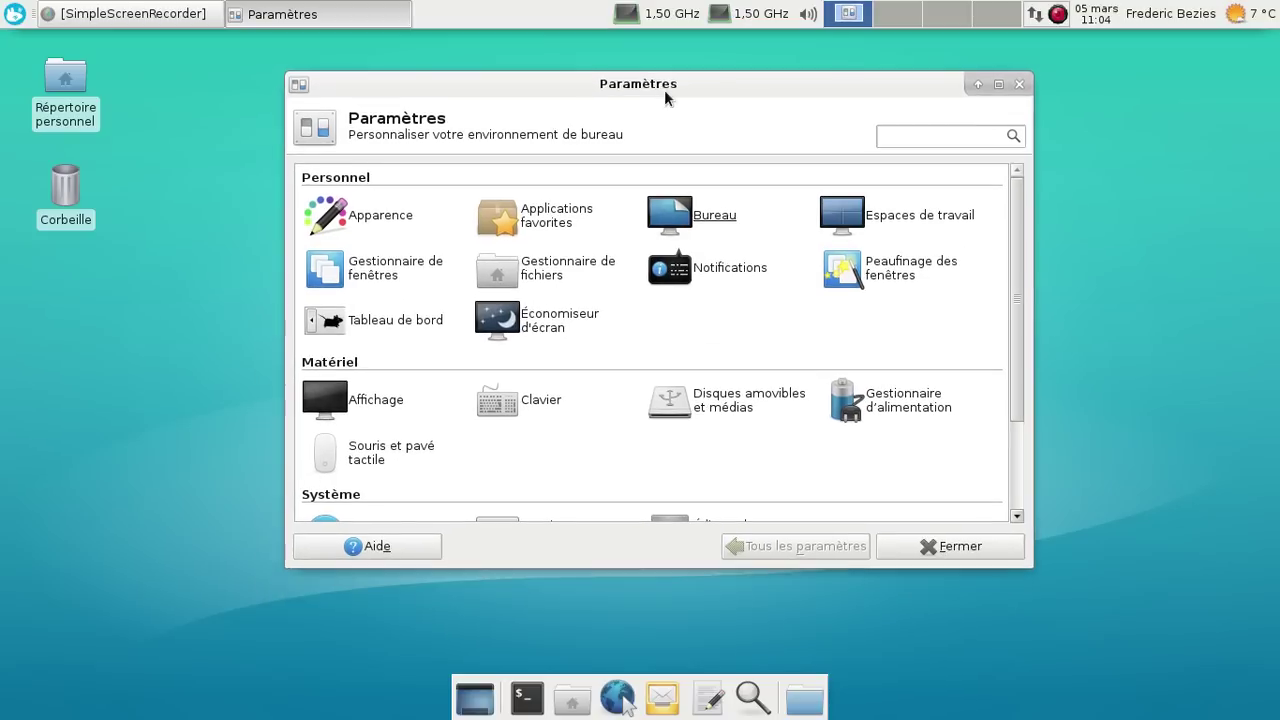
# View the screensaver preferences and close them, and examine the Compositeur options in Peaufinage des fenêtres
pyautogui.click(568, 321)
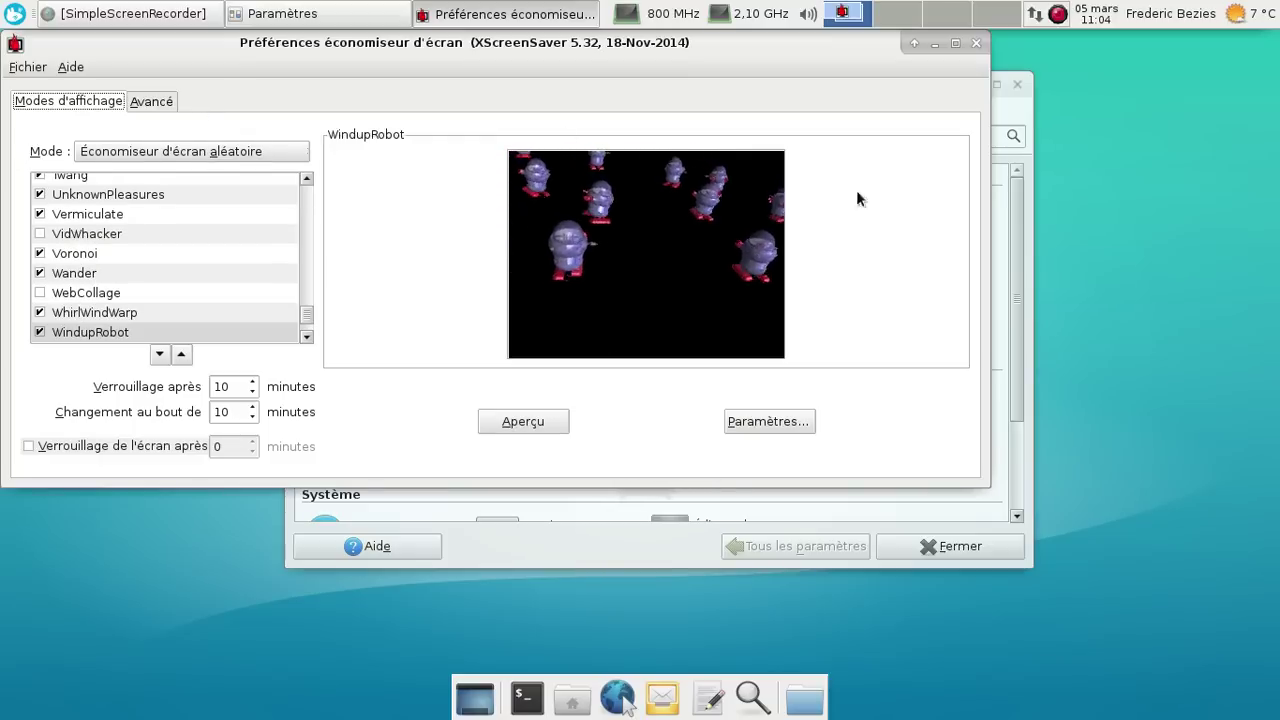
pyautogui.click(974, 43)
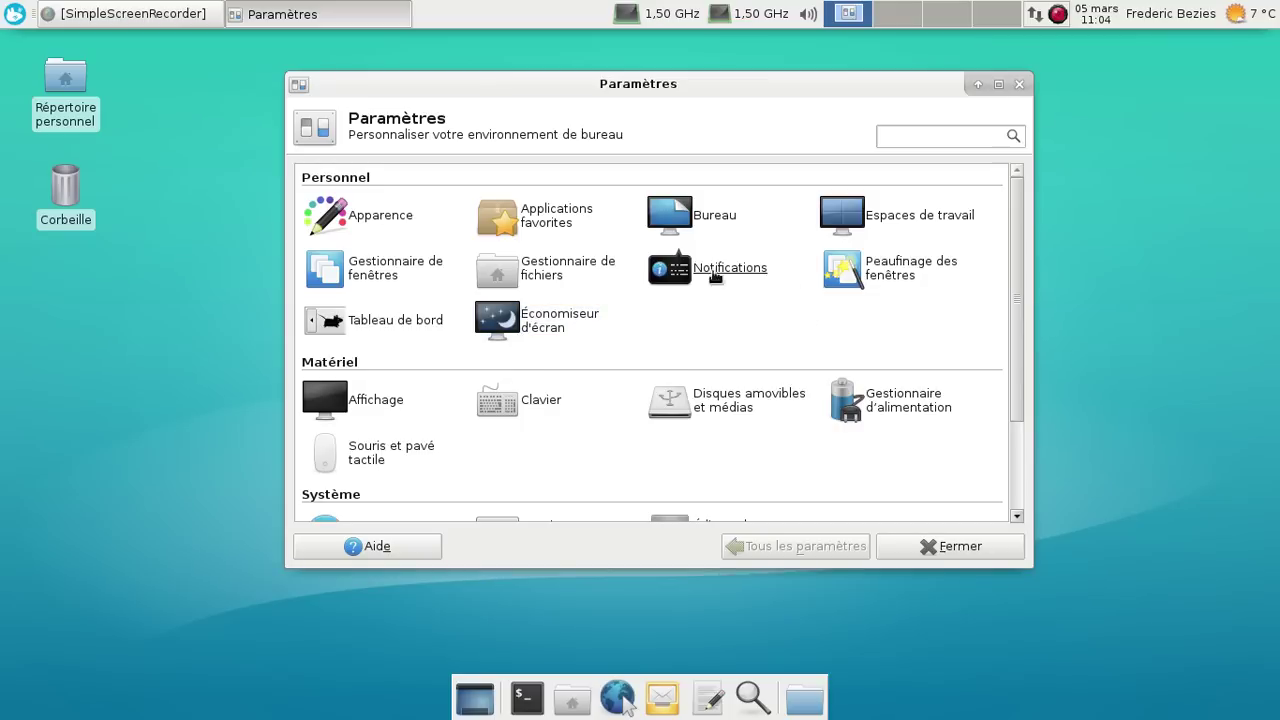
pyautogui.click(889, 272)
pyautogui.click(729, 174)
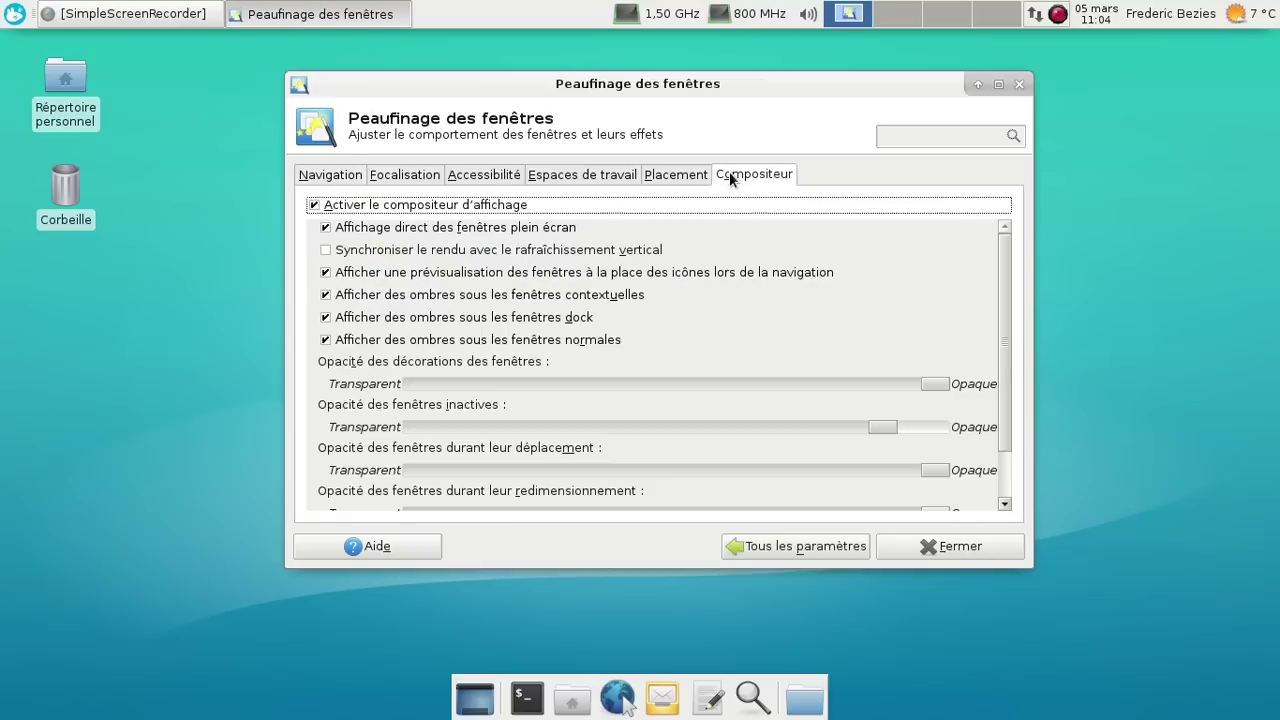
pyautogui.scroll(-2, 997, 300)
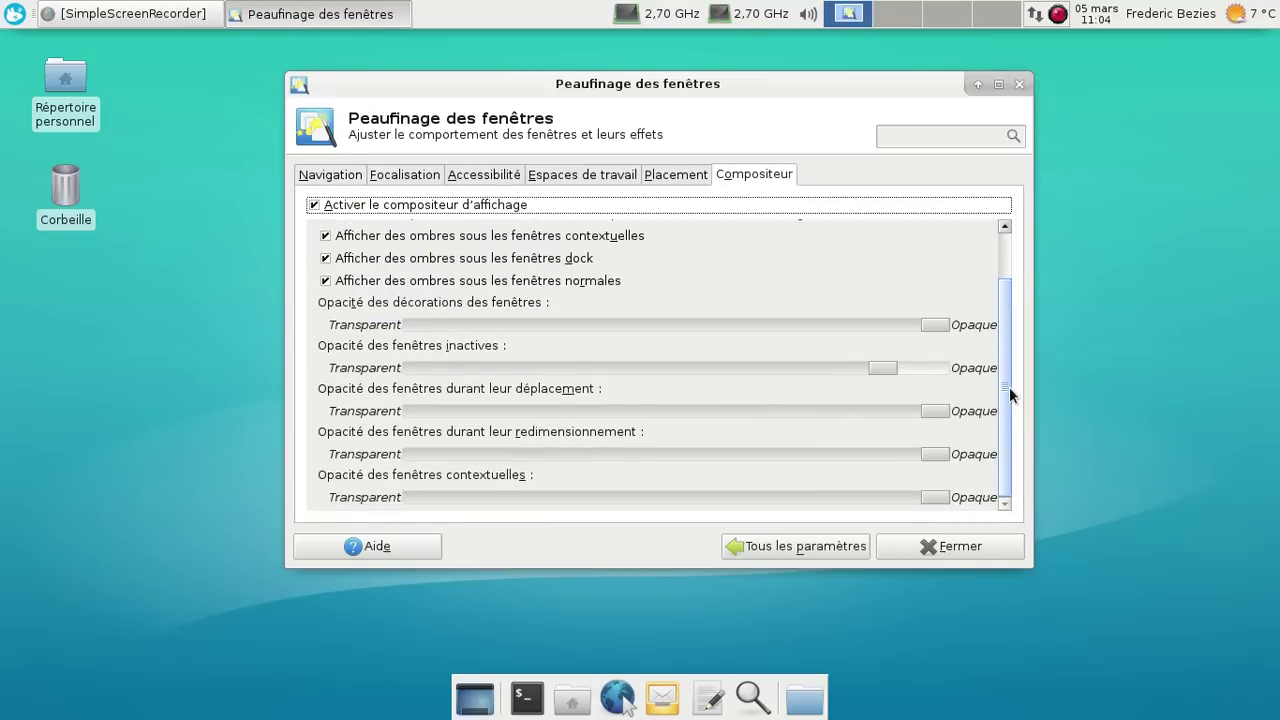
# Move the Peaufinage des fenêtres window to the right, unfocus it to show its transparency, and cycle through the open windows in the window switcher
pyautogui.moveTo(645, 100); pyautogui.dragTo(791, 122)
pyautogui.click(270, 143)
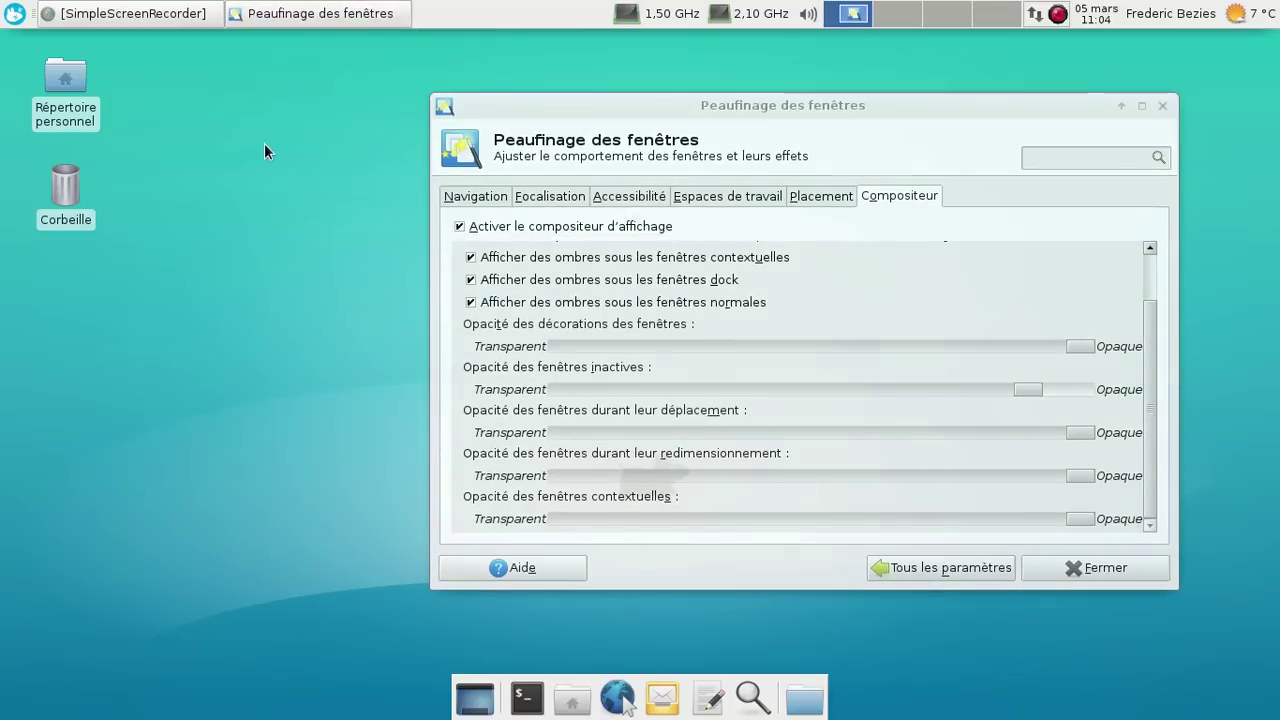
pyautogui.hotkey('alt', 'Tab')
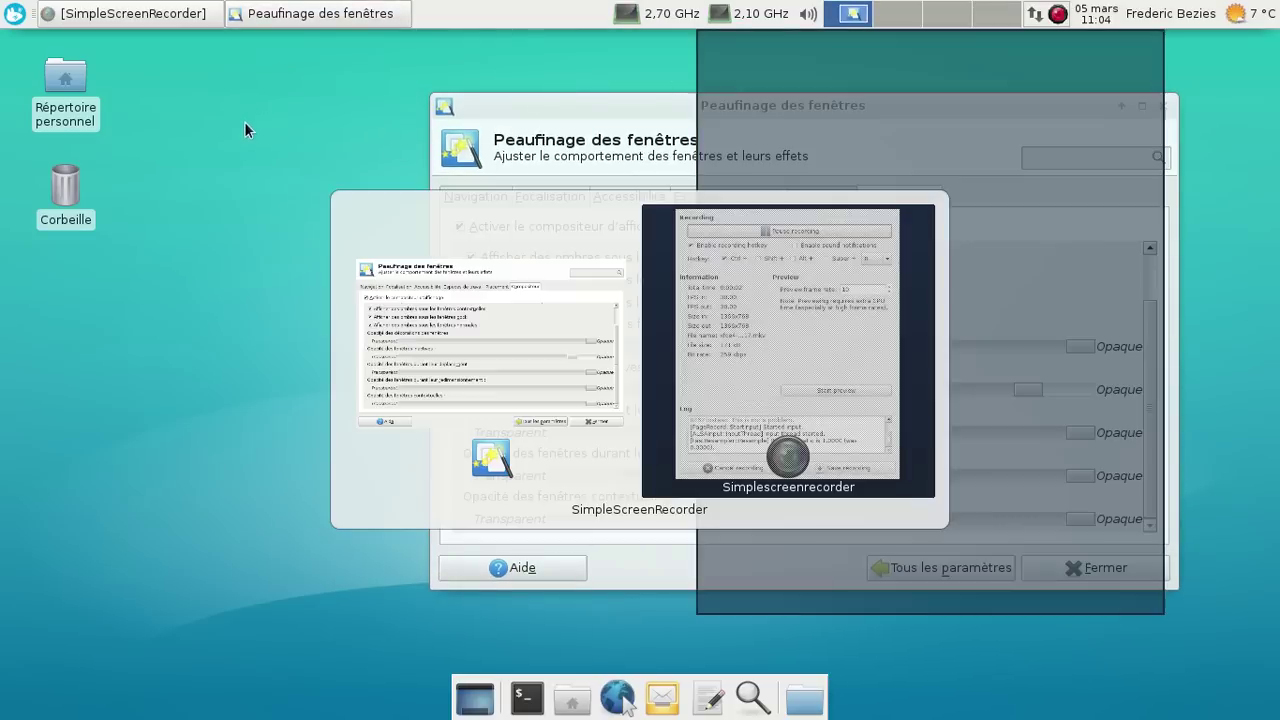
pyautogui.hotkey('alt', 'Tab')
pyautogui.hotkey('alt', 'Tab')
pyautogui.hotkey('alt', 'Tab')
pyautogui.hotkey('alt', 'Tab')
pyautogui.hotkey('alt', 'Tab')
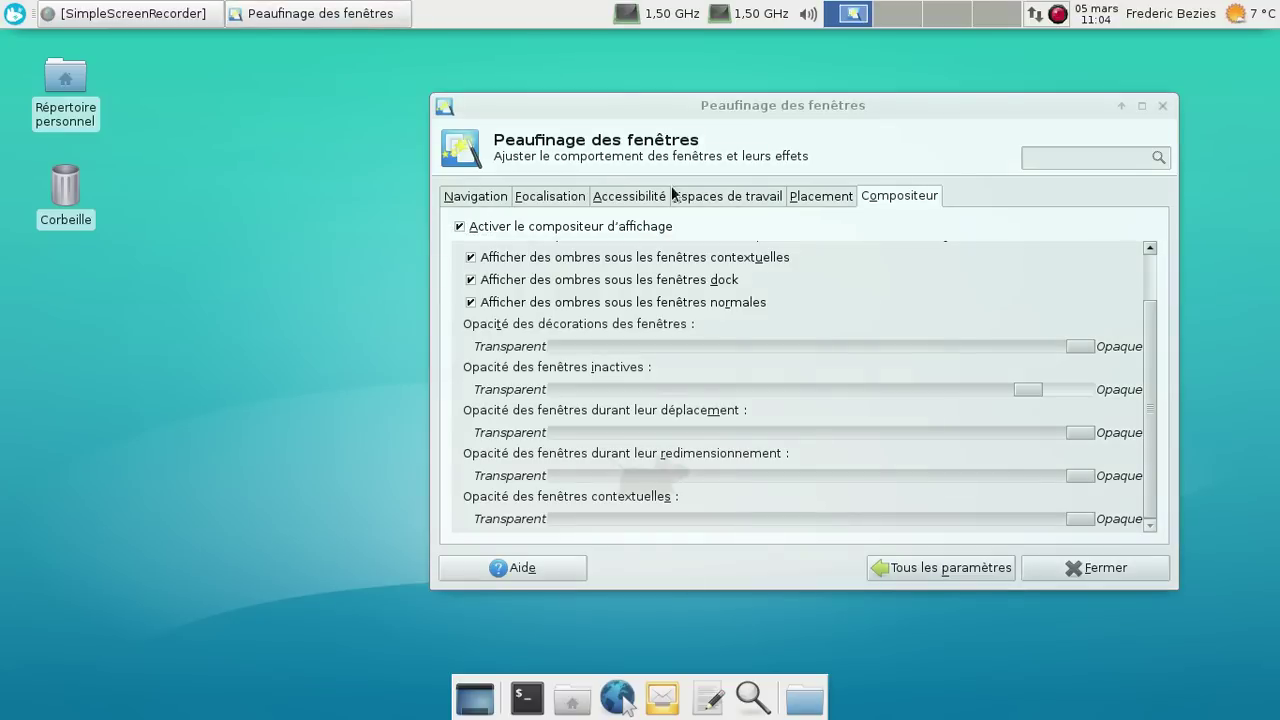
# Move the window back toward the middle of the desktop and return to the overview of all settings
pyautogui.moveTo(733, 110); pyautogui.dragTo(560, 126)
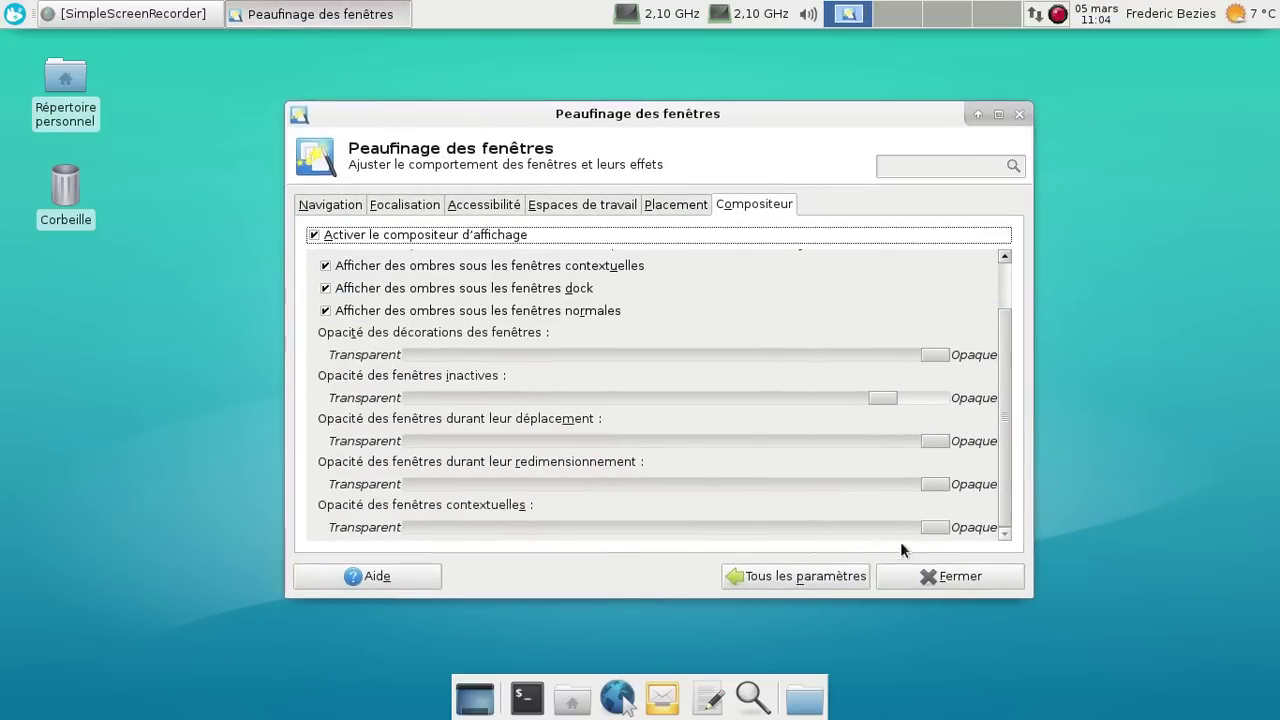
pyautogui.click(833, 576)
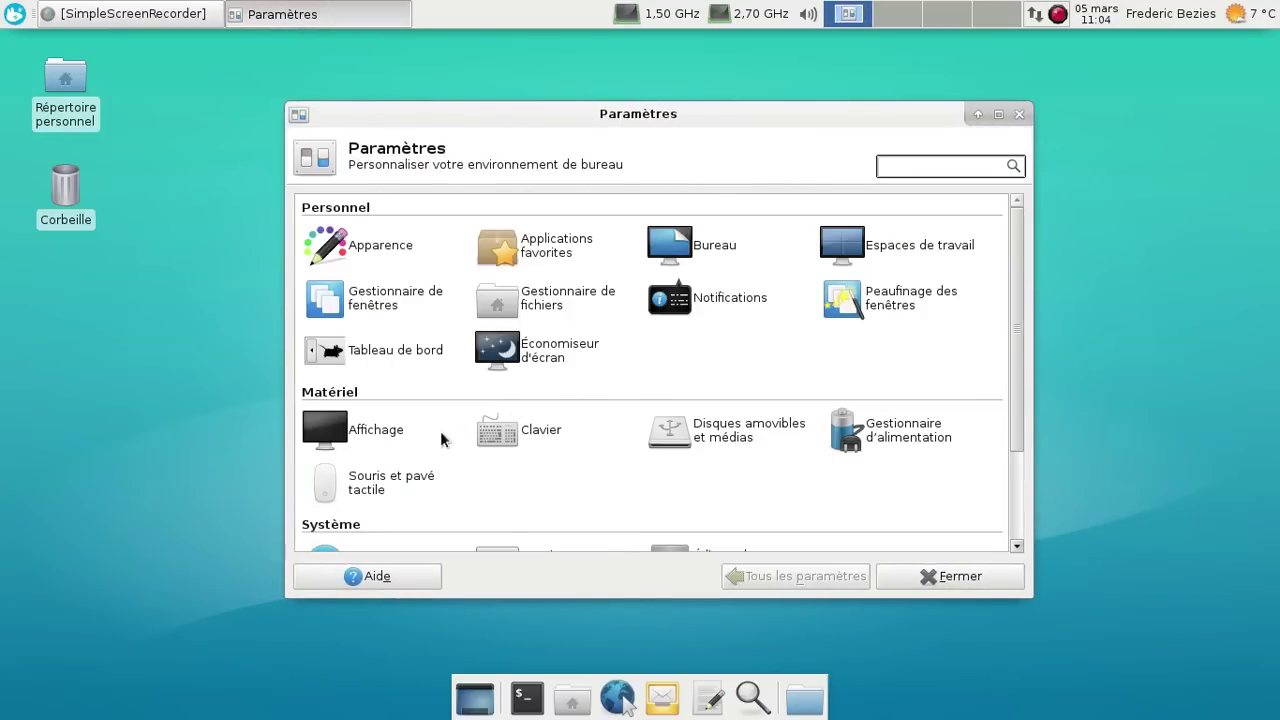
pyautogui.moveTo(695, 118); pyautogui.dragTo(670, 93)
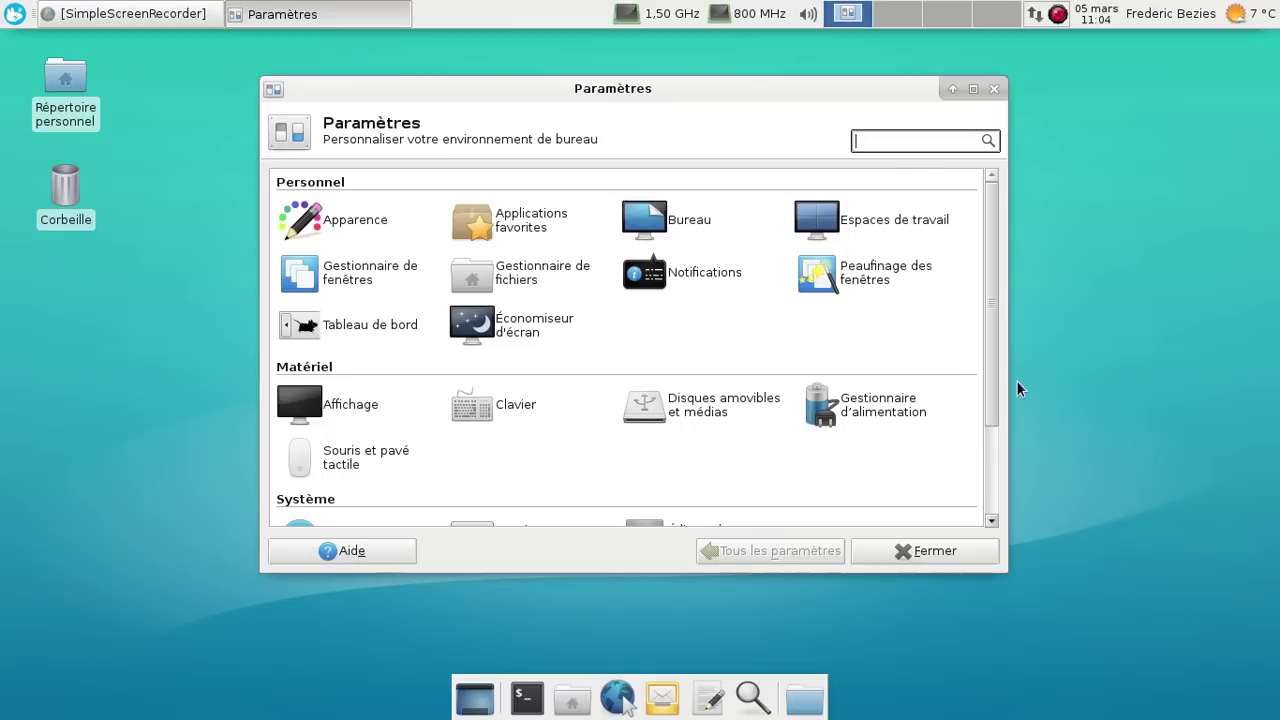
# View the storage options of Disques amovibles et médias, closing that dialog and the settings manager when done
pyautogui.click(702, 404)
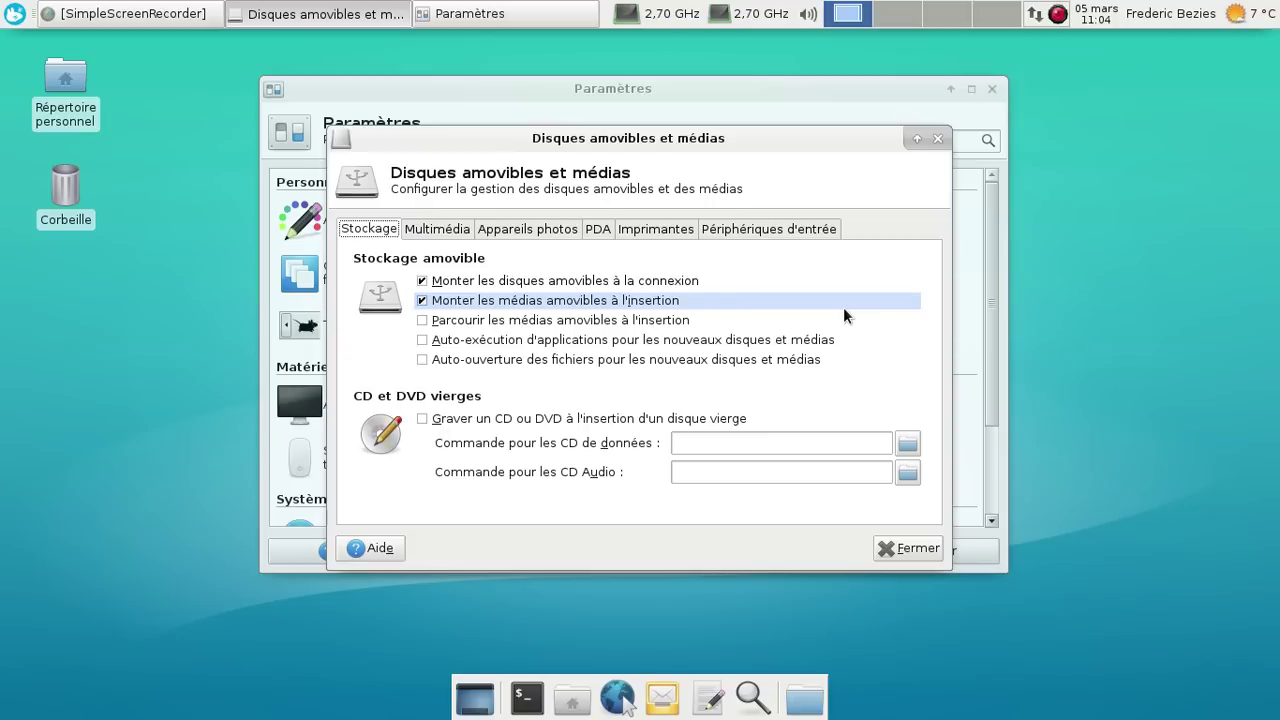
pyautogui.click(937, 138)
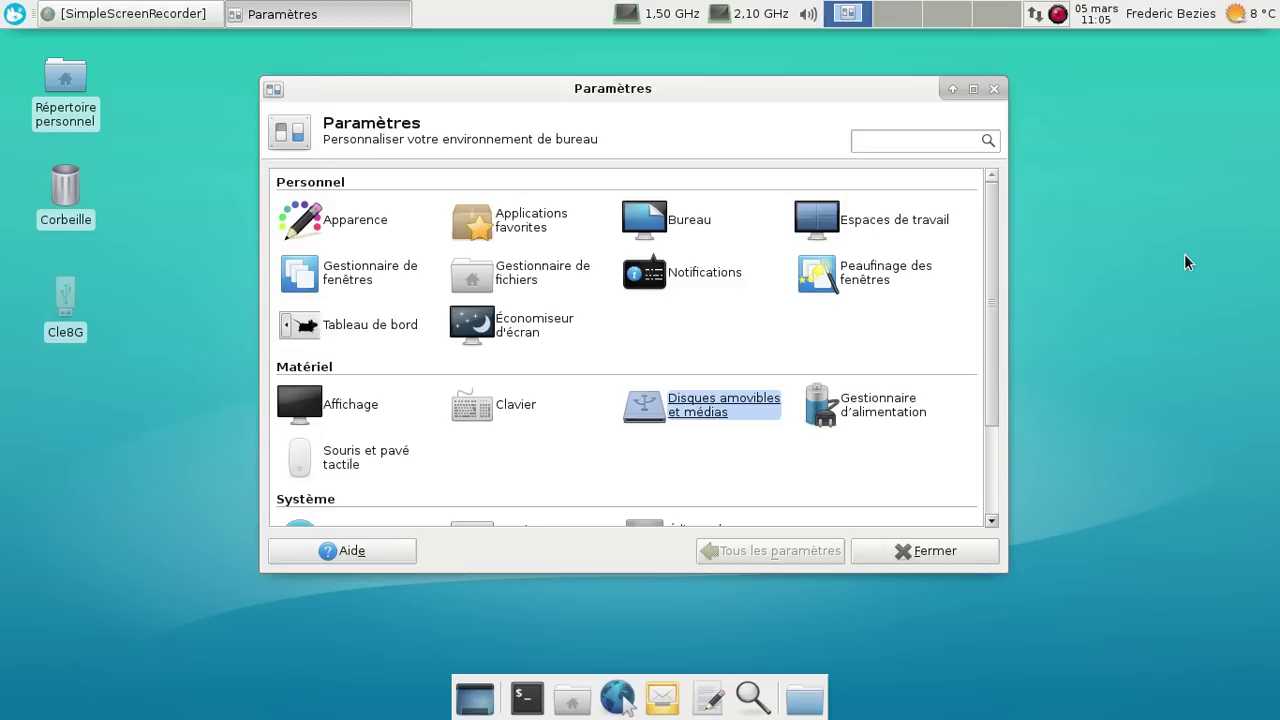
pyautogui.click(993, 89)
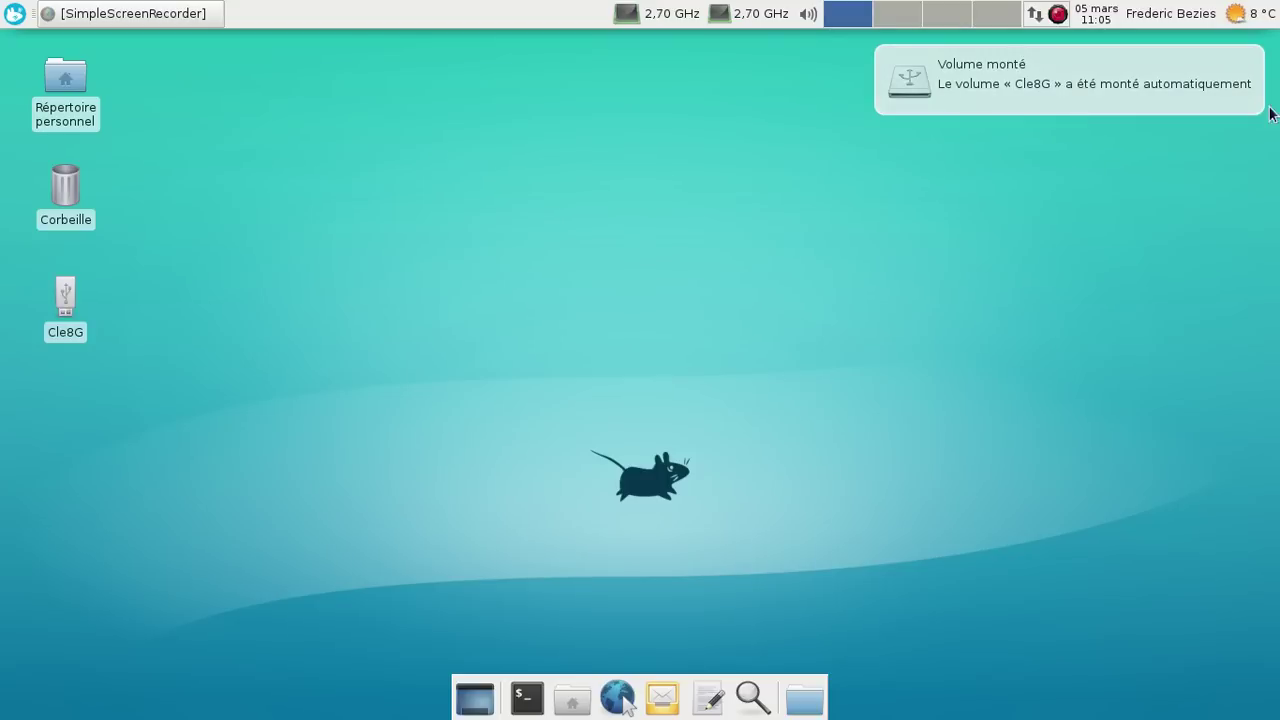
# Dismiss the mounted-volume notification, and view the Cle8G drive's contents in the file manager before ejecting the drive
pyautogui.click(1210, 84)
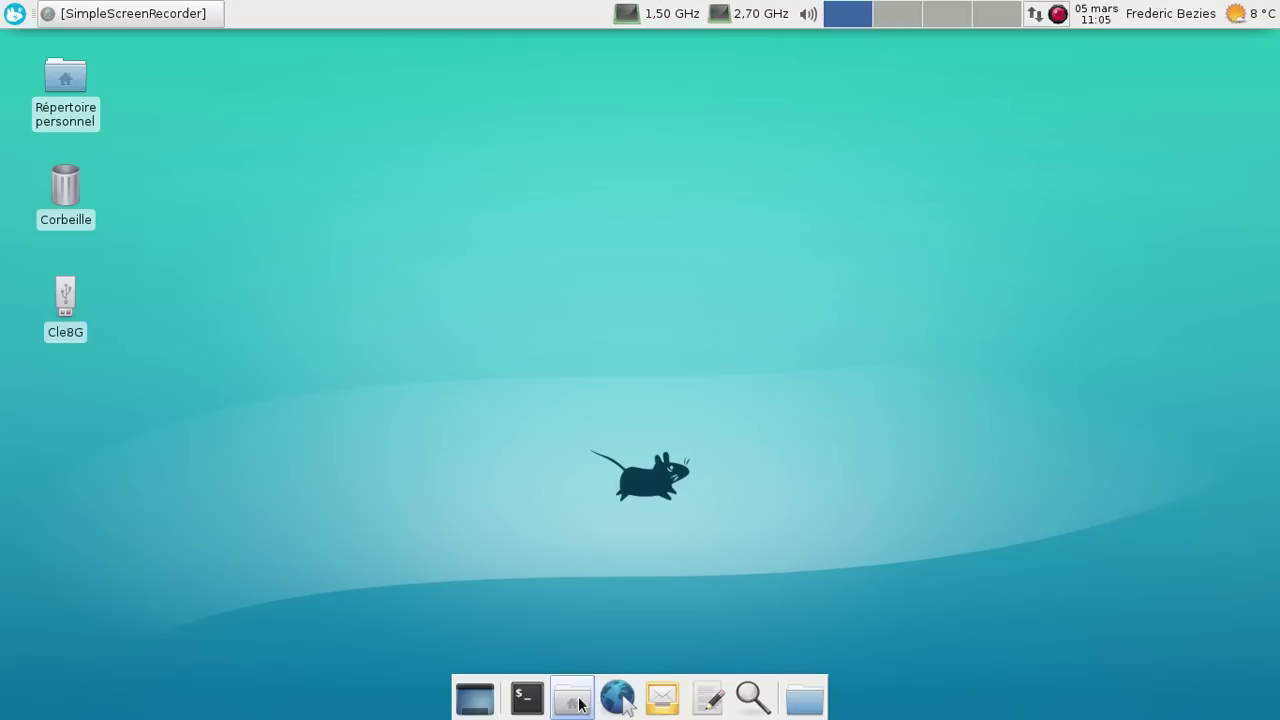
pyautogui.click(573, 700)
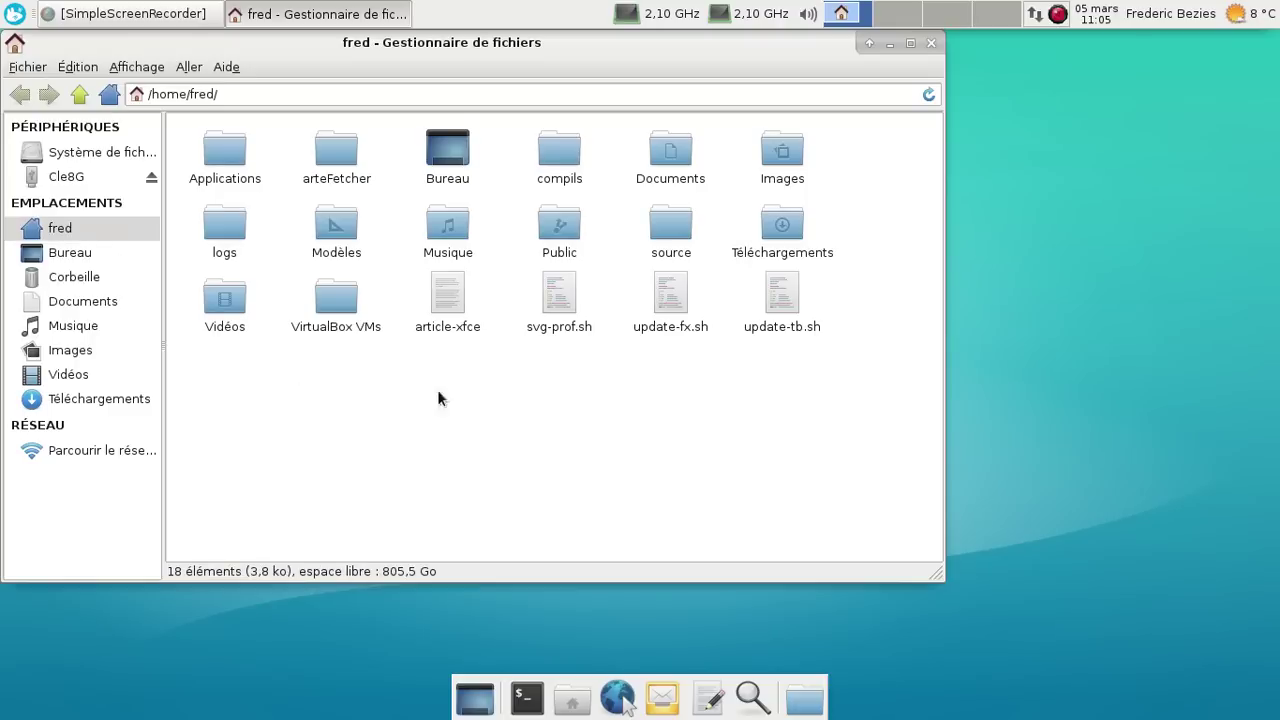
pyautogui.moveTo(519, 51); pyautogui.dragTo(737, 86)
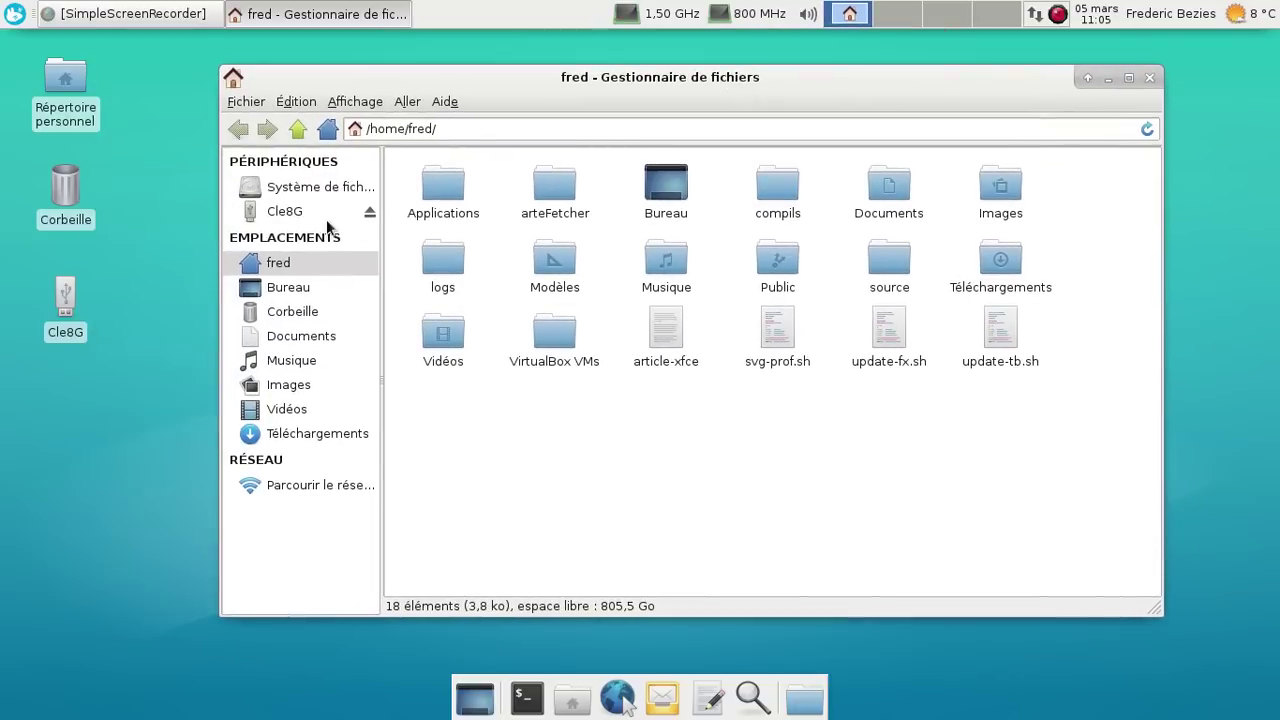
pyautogui.click(306, 213)
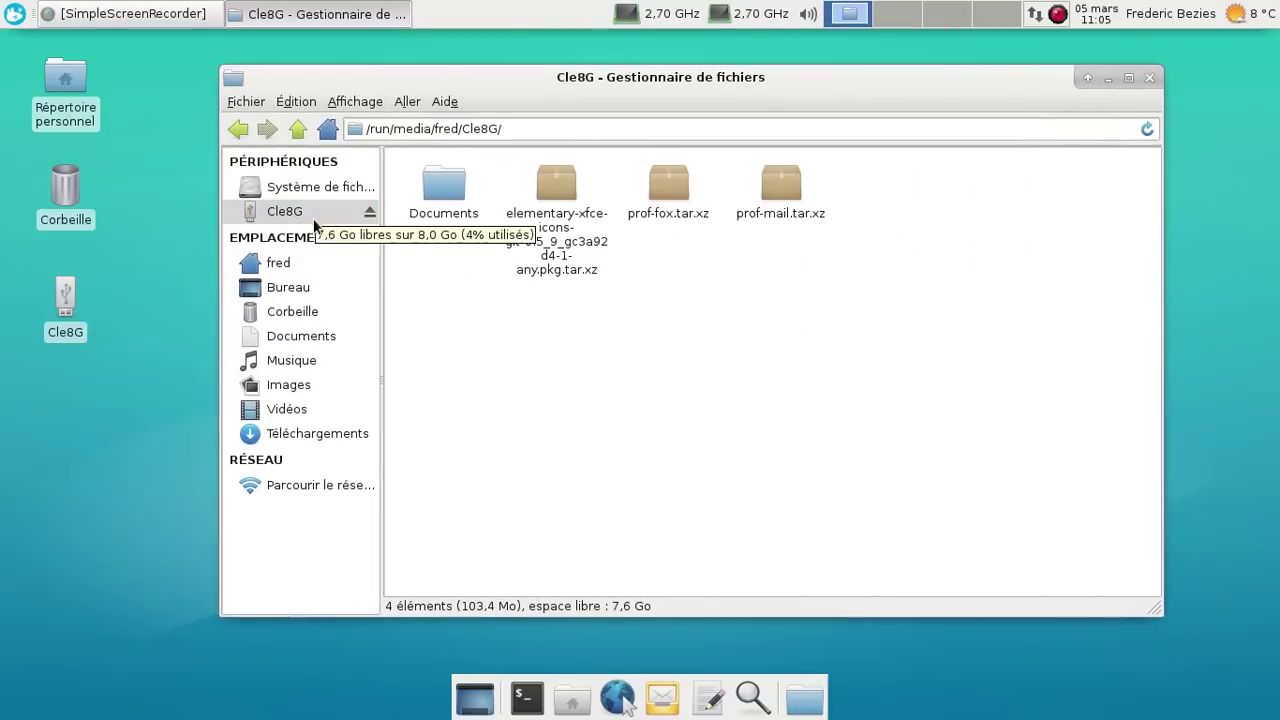
pyautogui.click(369, 213)
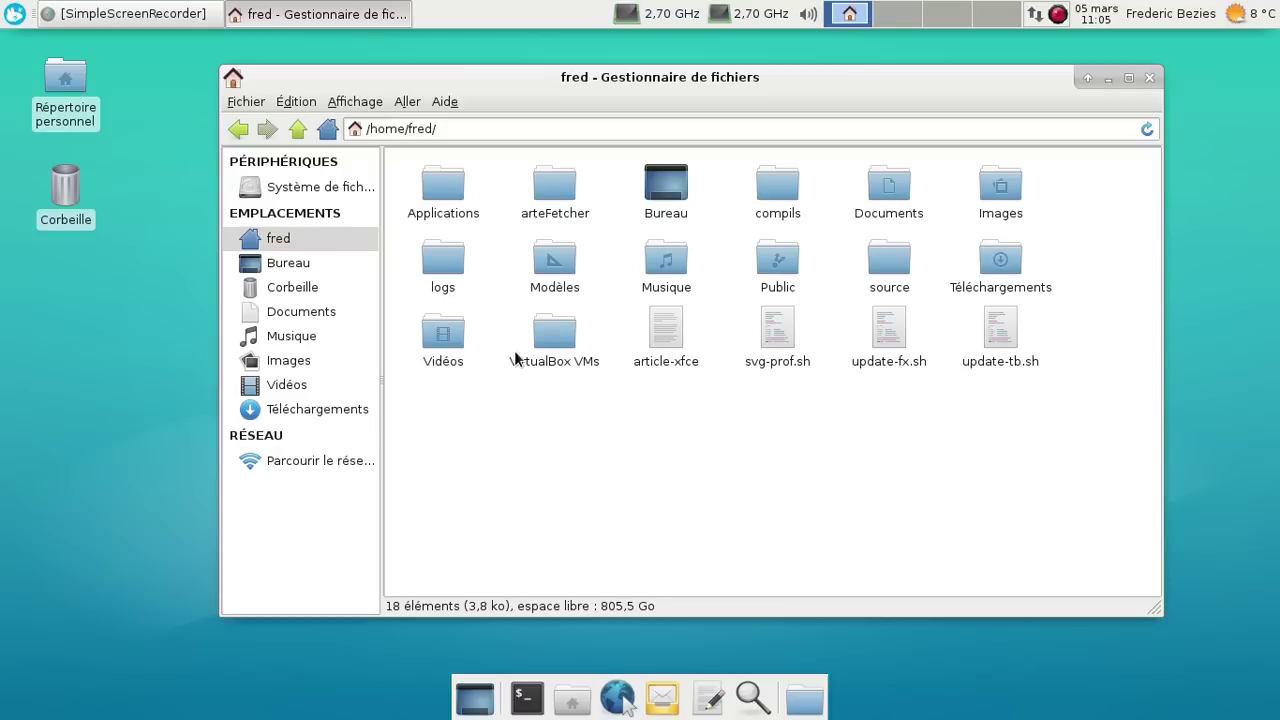
# View the contents of the Vidéos folder in the home folder, closing the file manager when done
pyautogui.doubleClick(442, 340)
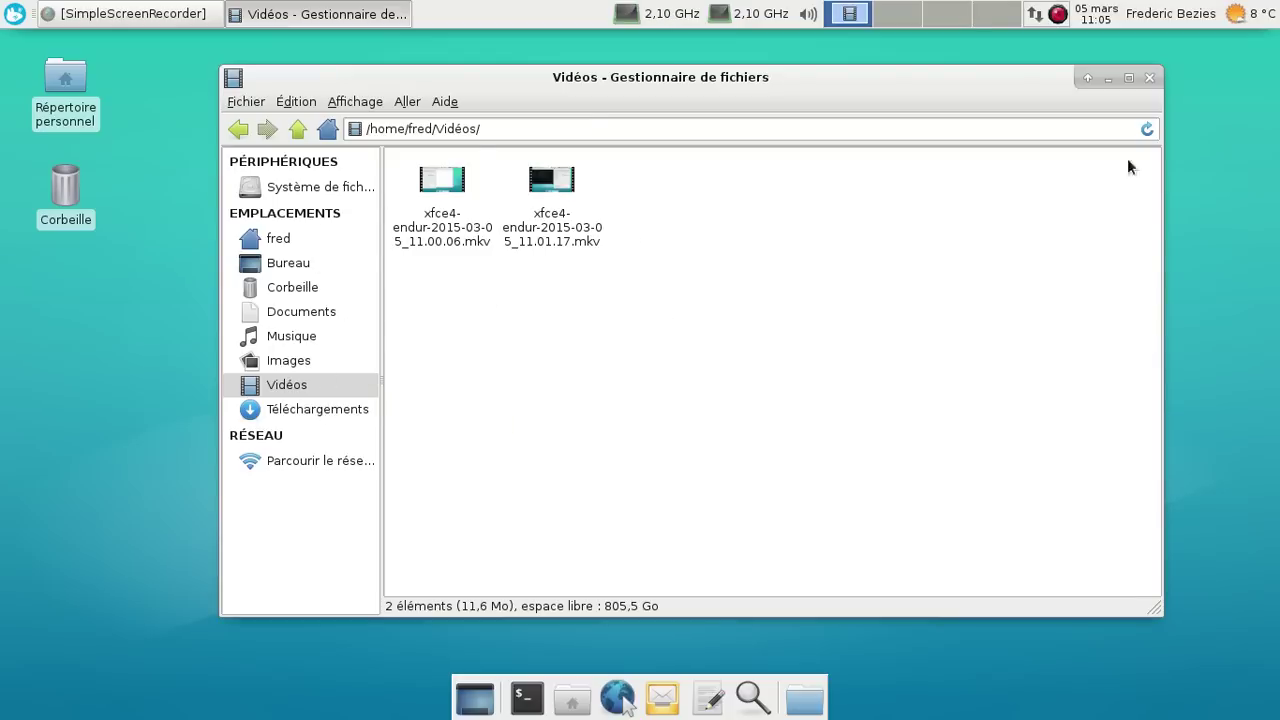
pyautogui.click(1150, 79)
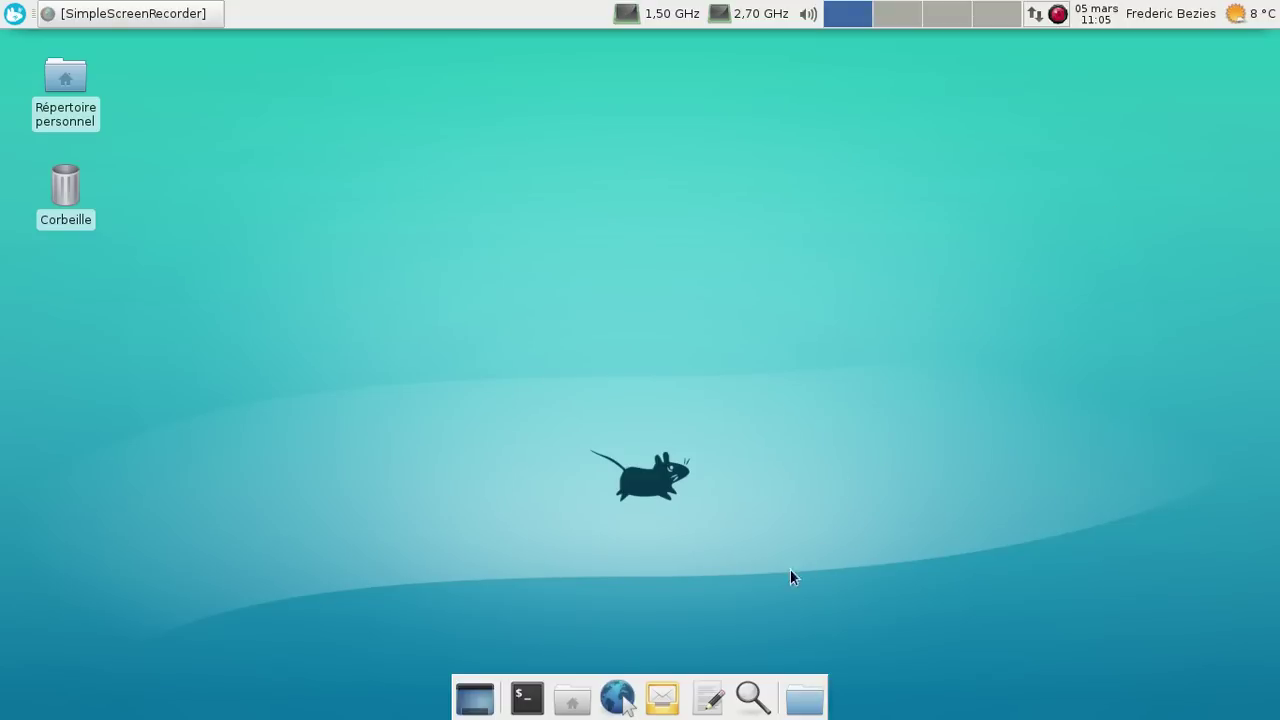
# Launch LibreOffice Writer from the favourite applications, view its empty document window and close it
pyautogui.click(14, 13)
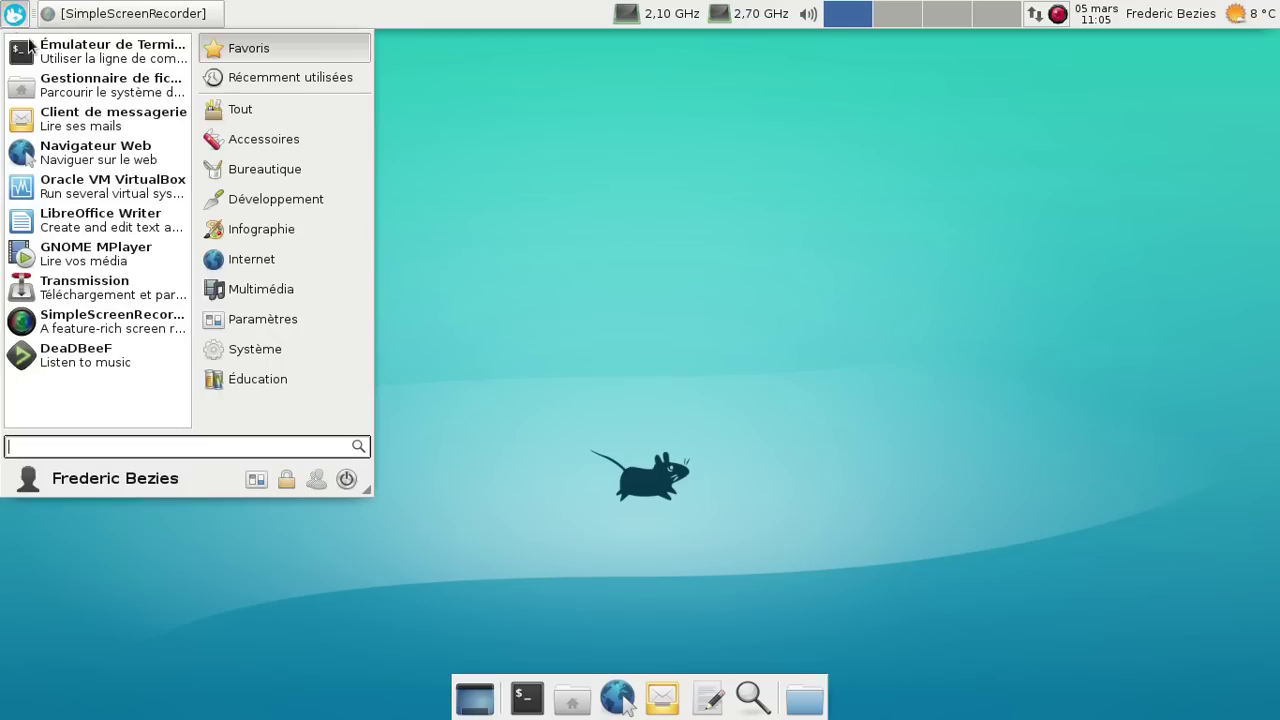
pyautogui.click(100, 220)
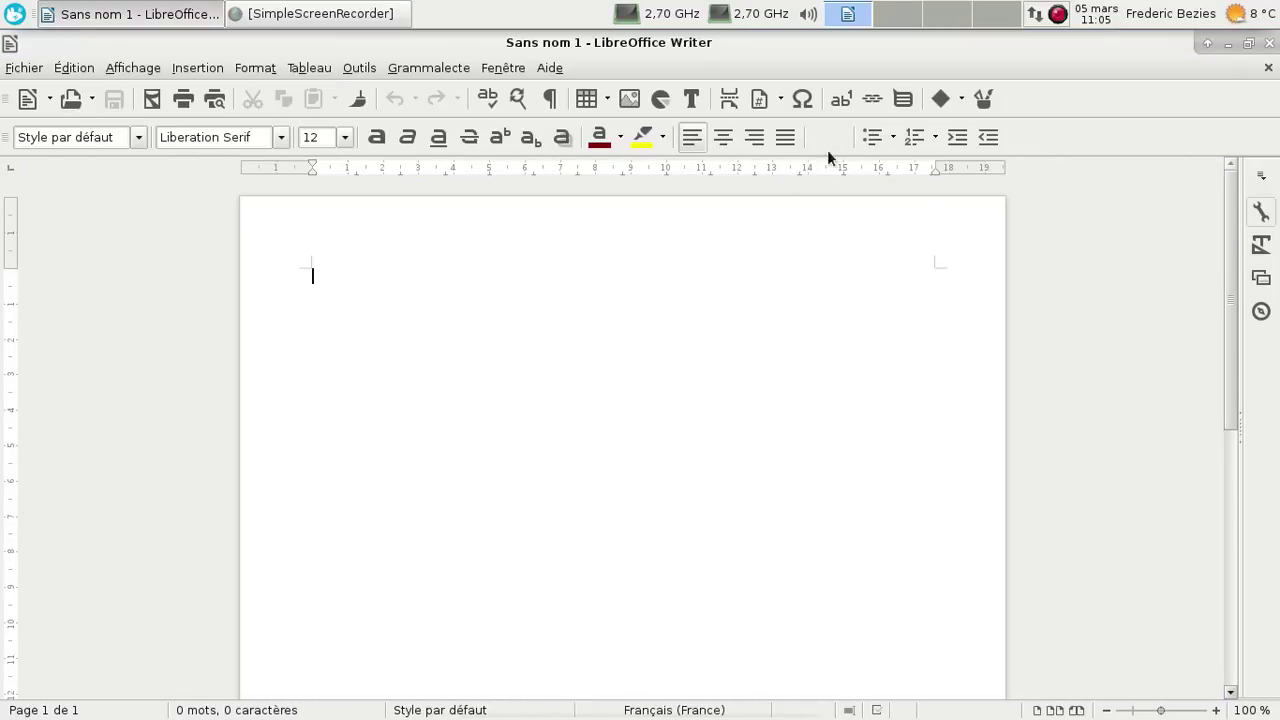
pyautogui.click(1268, 45)
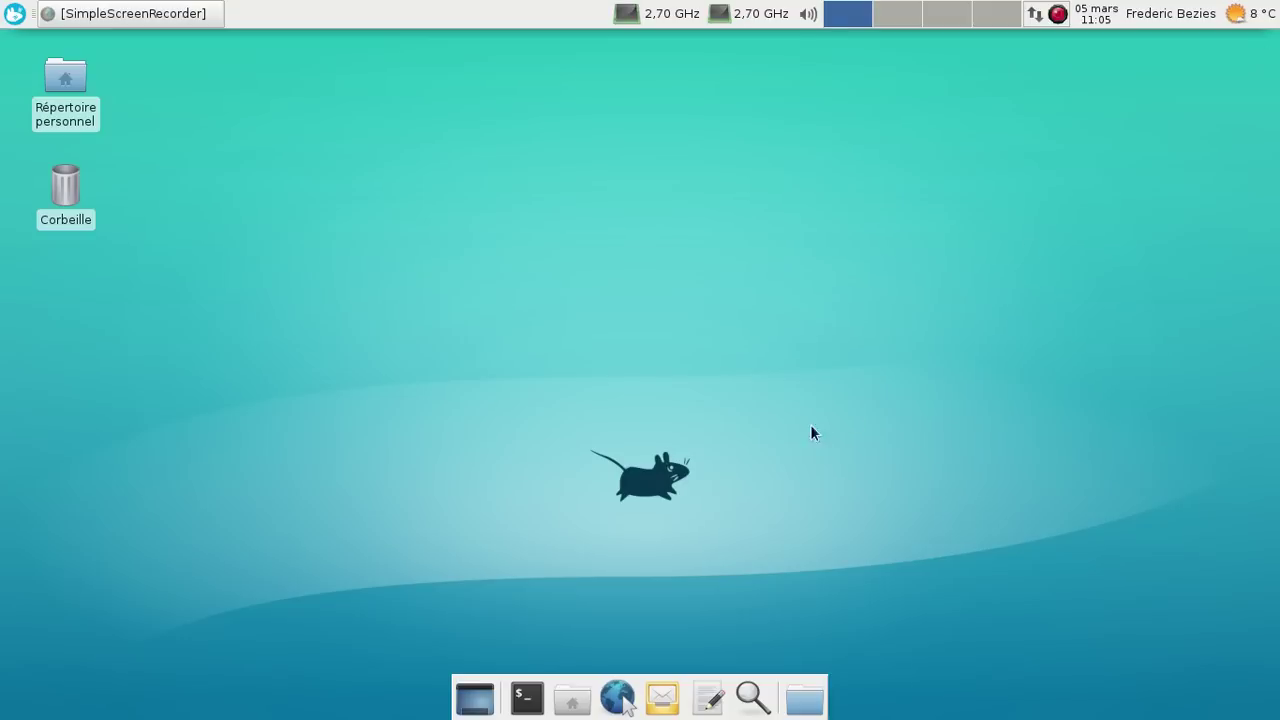
# Launch Oracle VM VirtualBox from the favourite applications, view its machine manager and close it
pyautogui.click(14, 14)
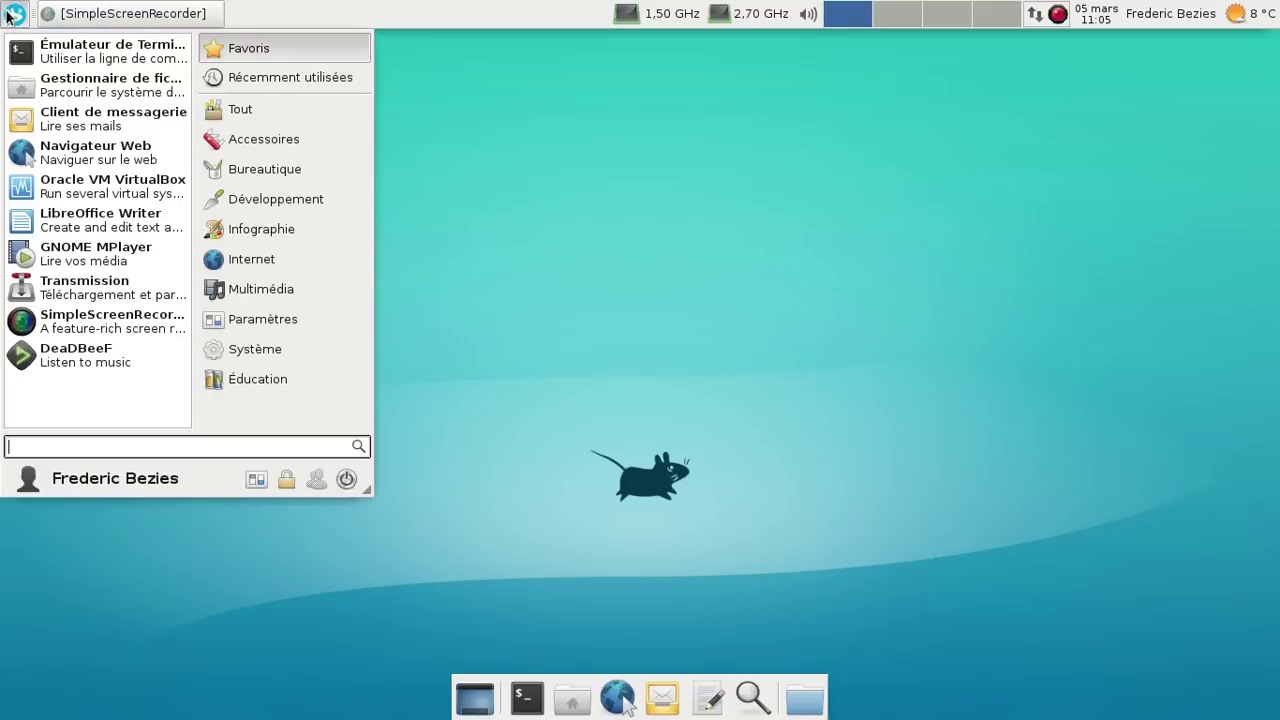
pyautogui.click(46, 189)
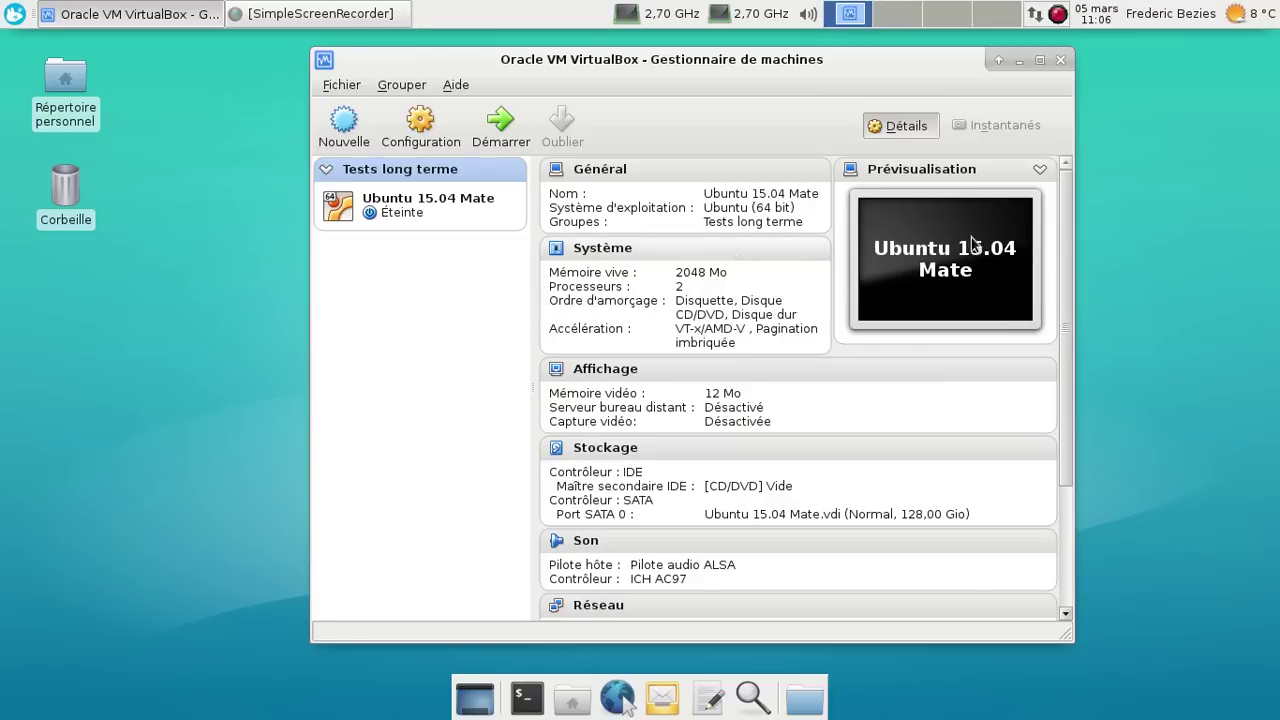
pyautogui.click(1060, 59)
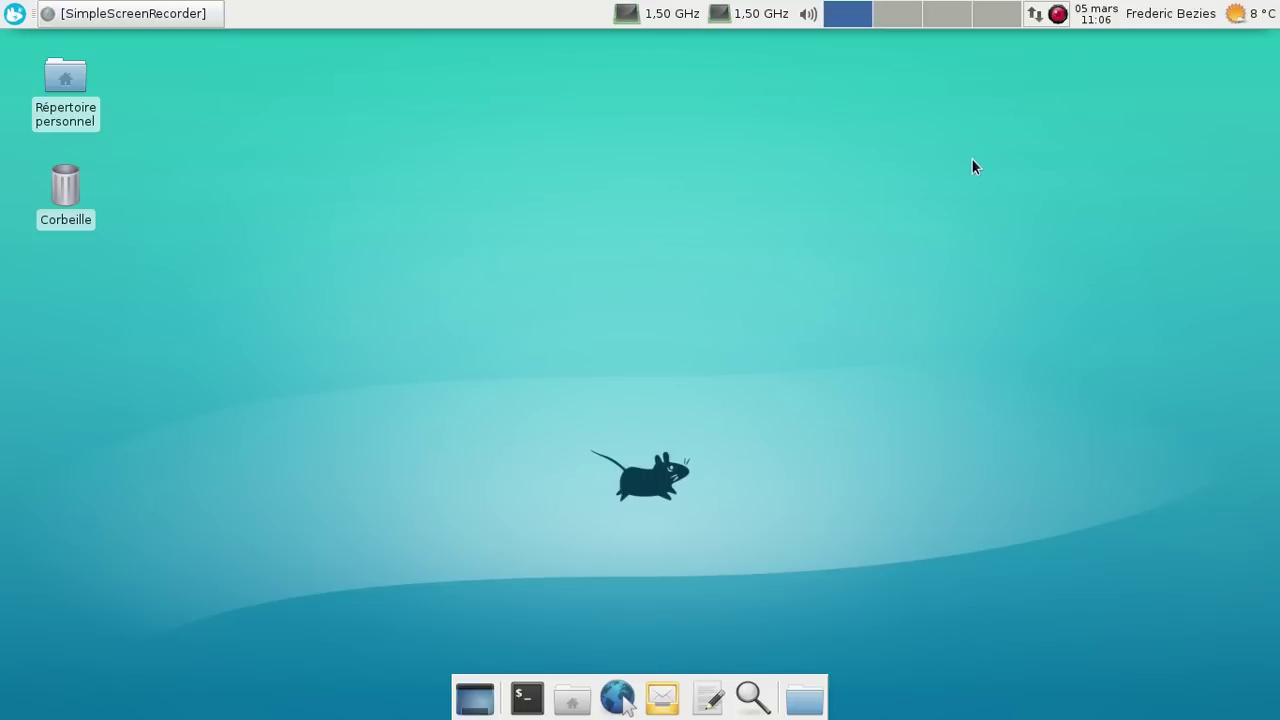
# View the full list of installed applications in the Multimédia category of the applications menu
pyautogui.click(15, 14)
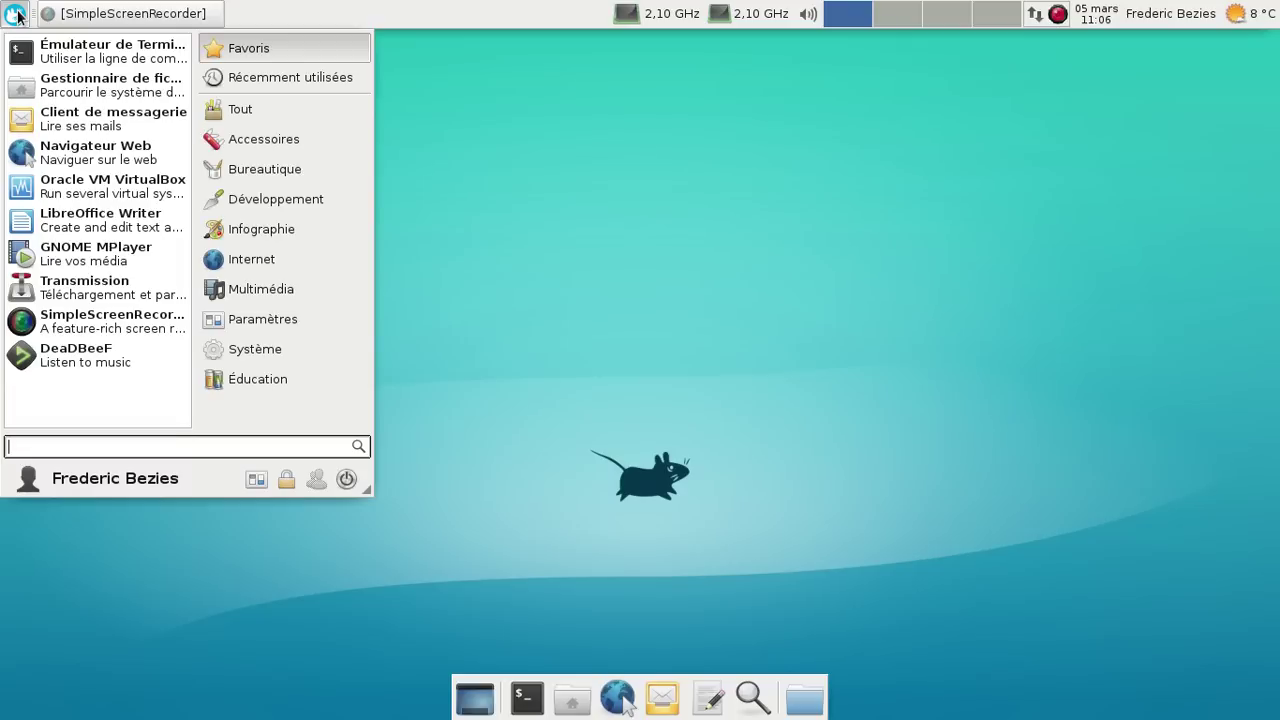
pyautogui.click(336, 280)
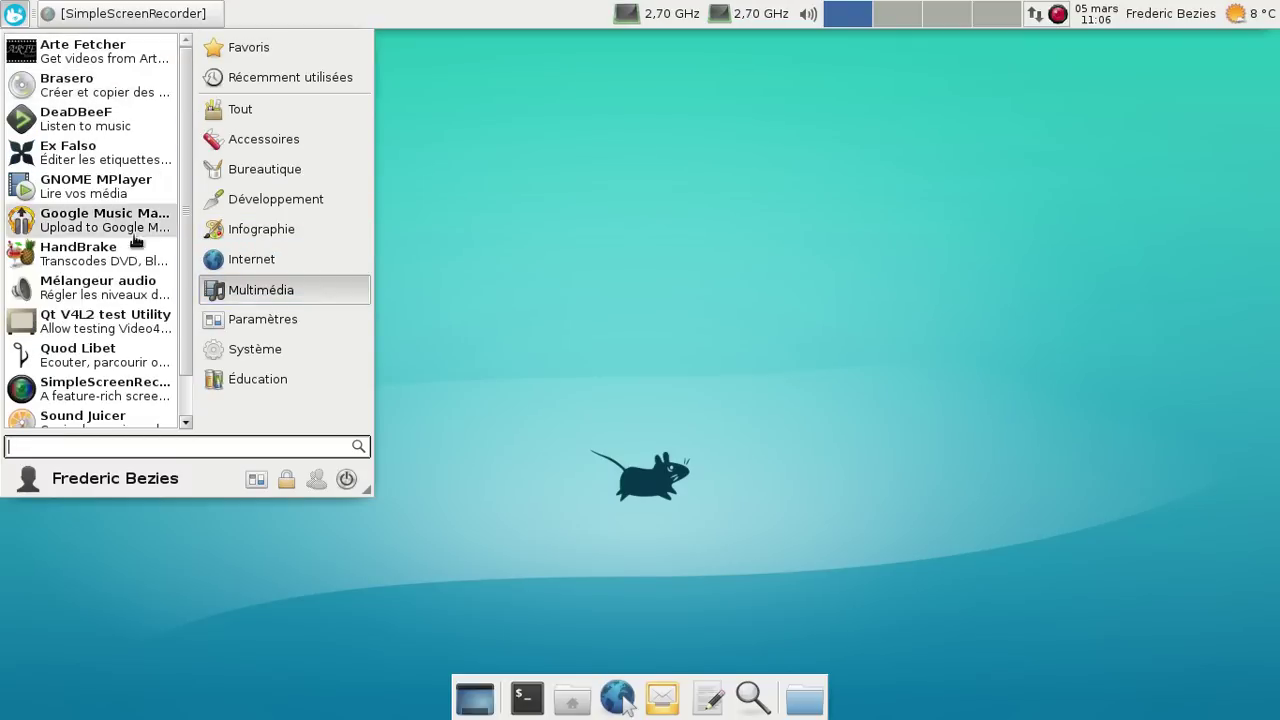
pyautogui.scroll(-2, 178, 195)
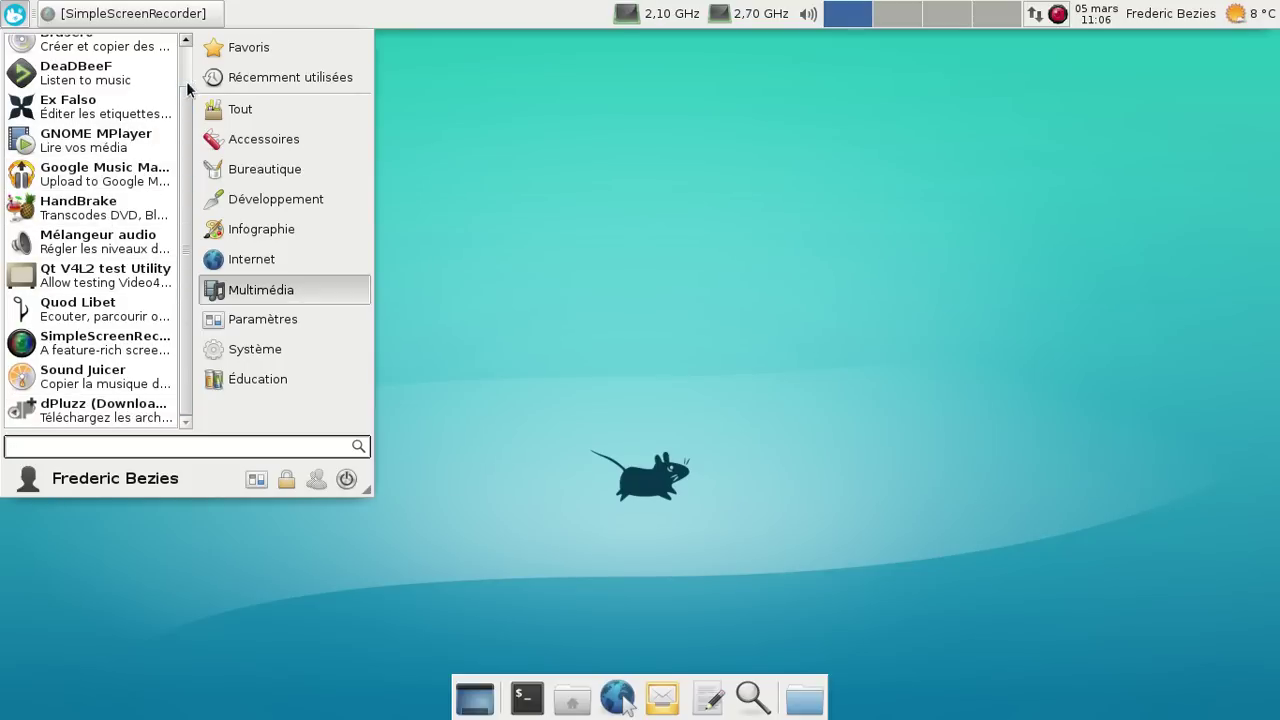
pyautogui.scroll(1, 182, 80)
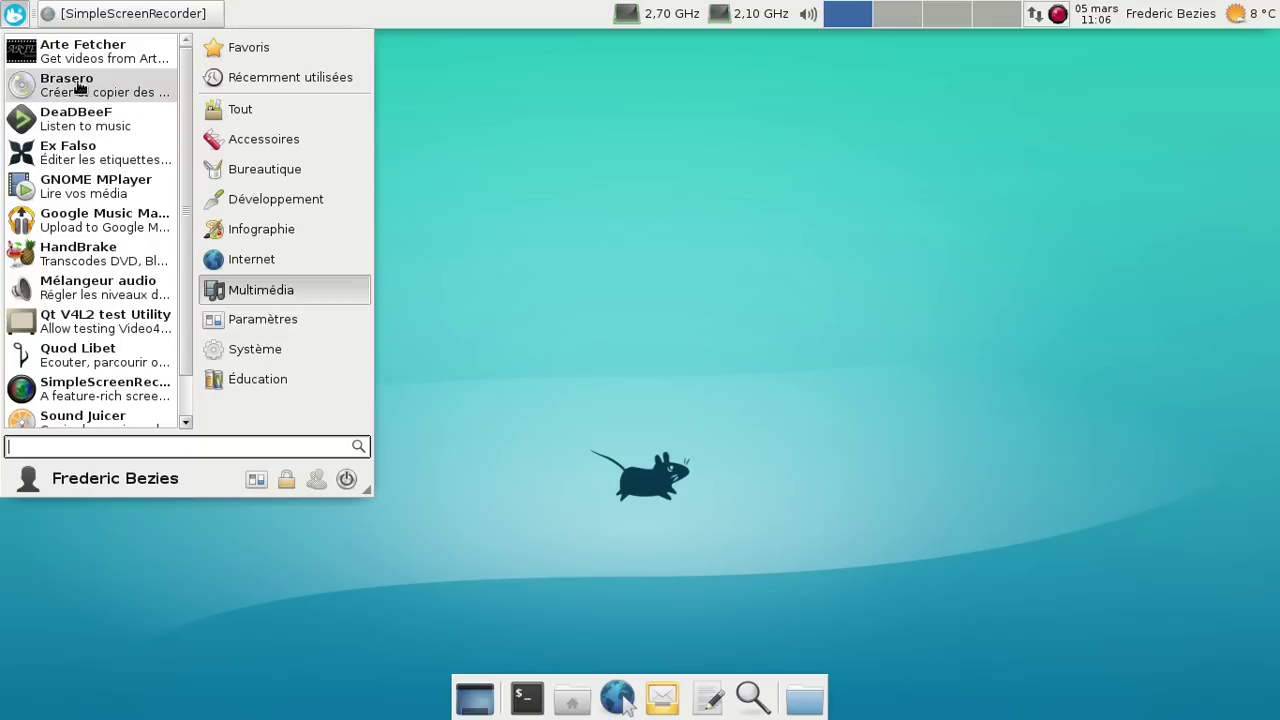
# View the applications in the Système category and open Tâches planifiées, closing its window when done
pyautogui.click(248, 344)
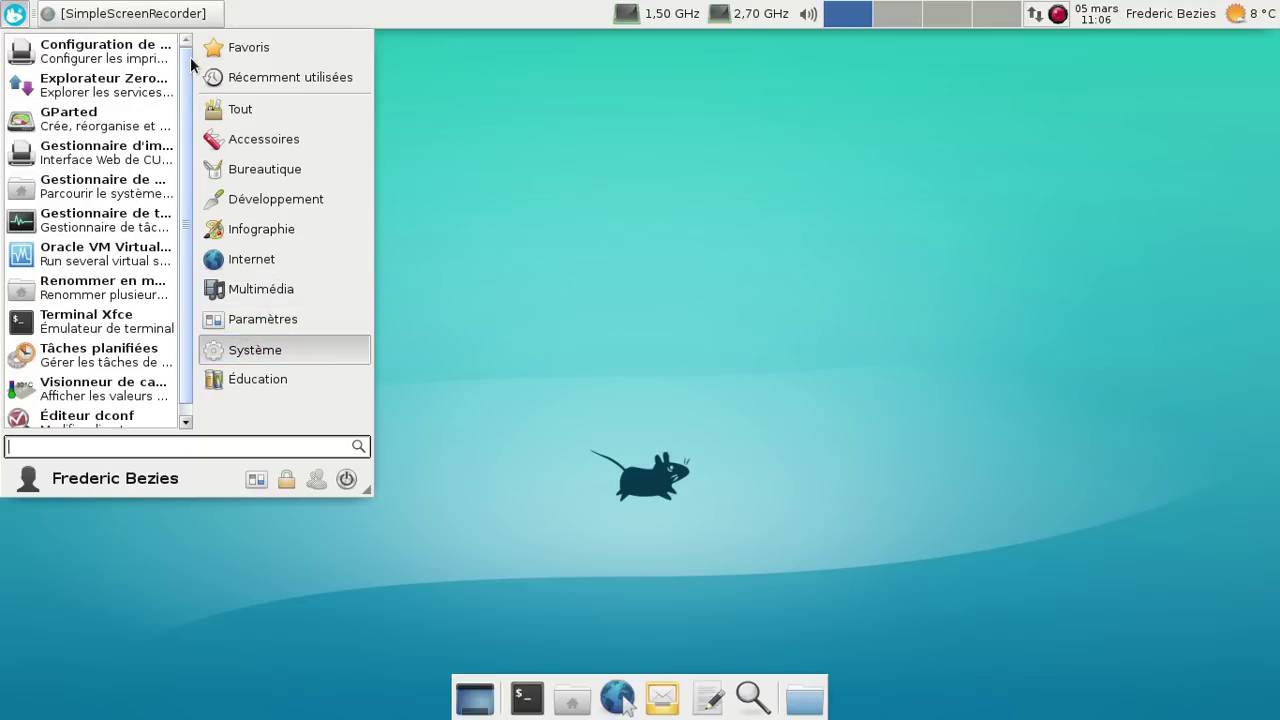
pyautogui.scroll(-1, 190, 57)
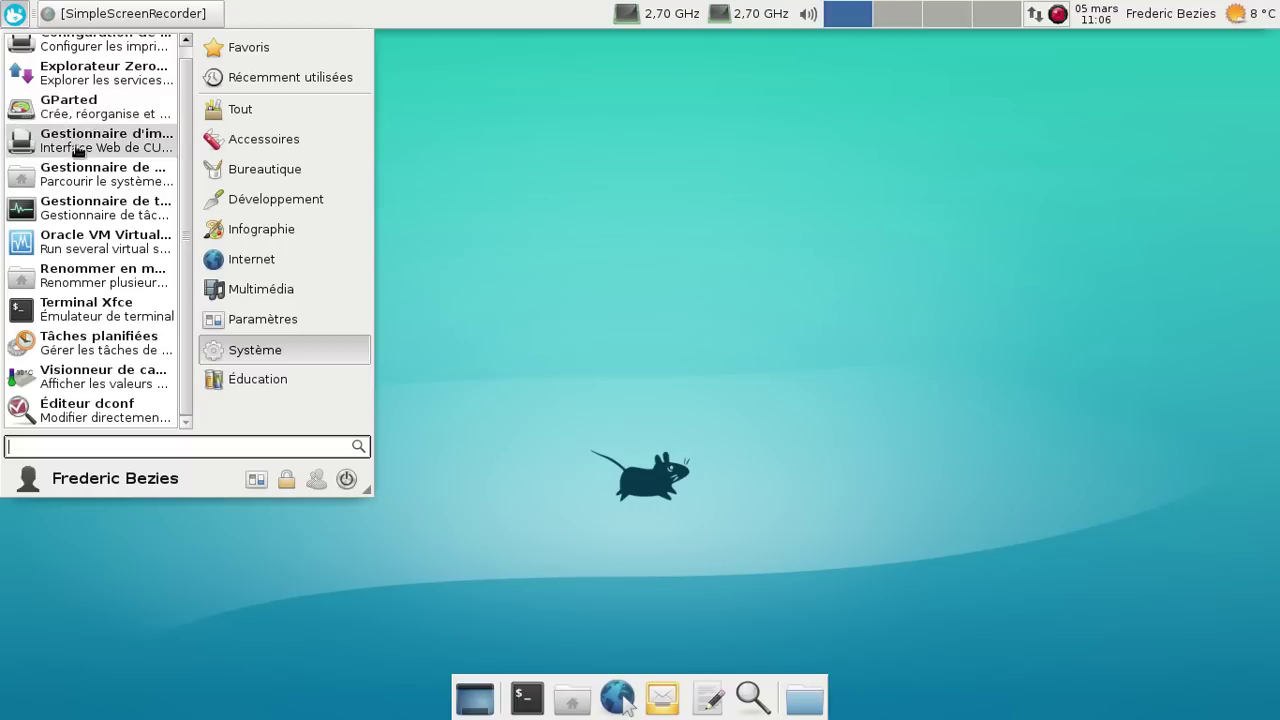
pyautogui.click(104, 359)
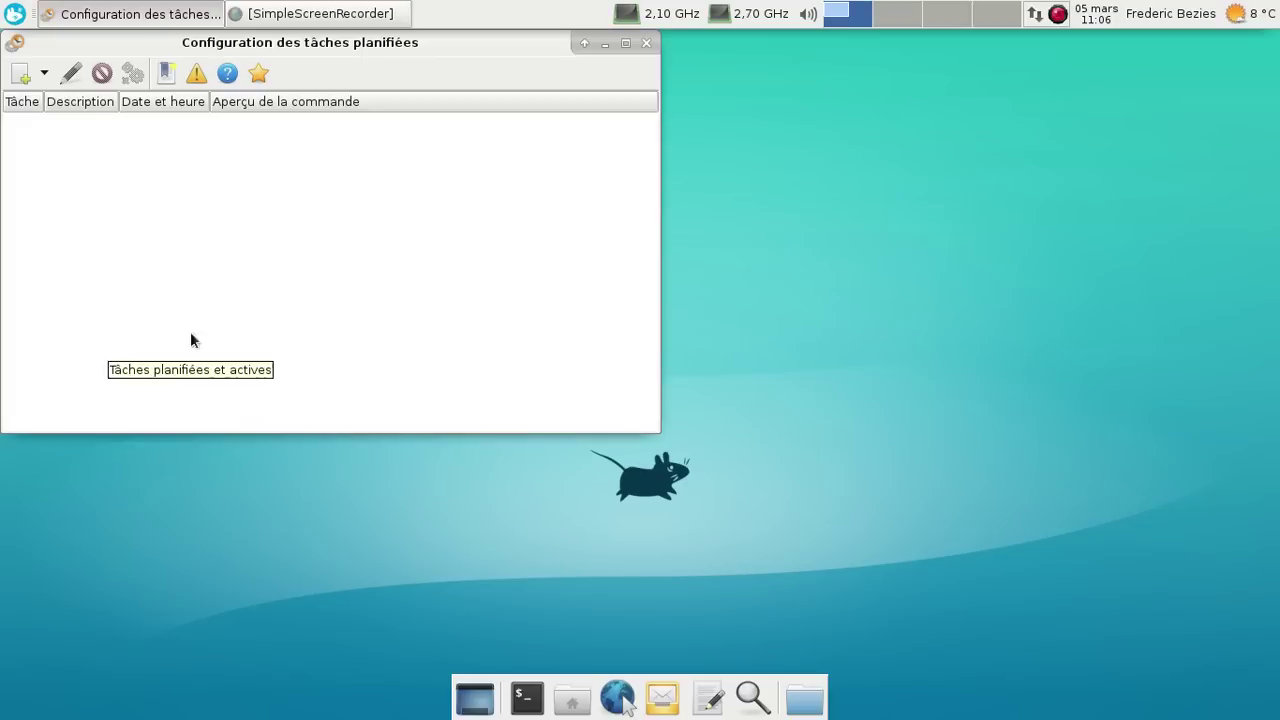
pyautogui.click(646, 43)
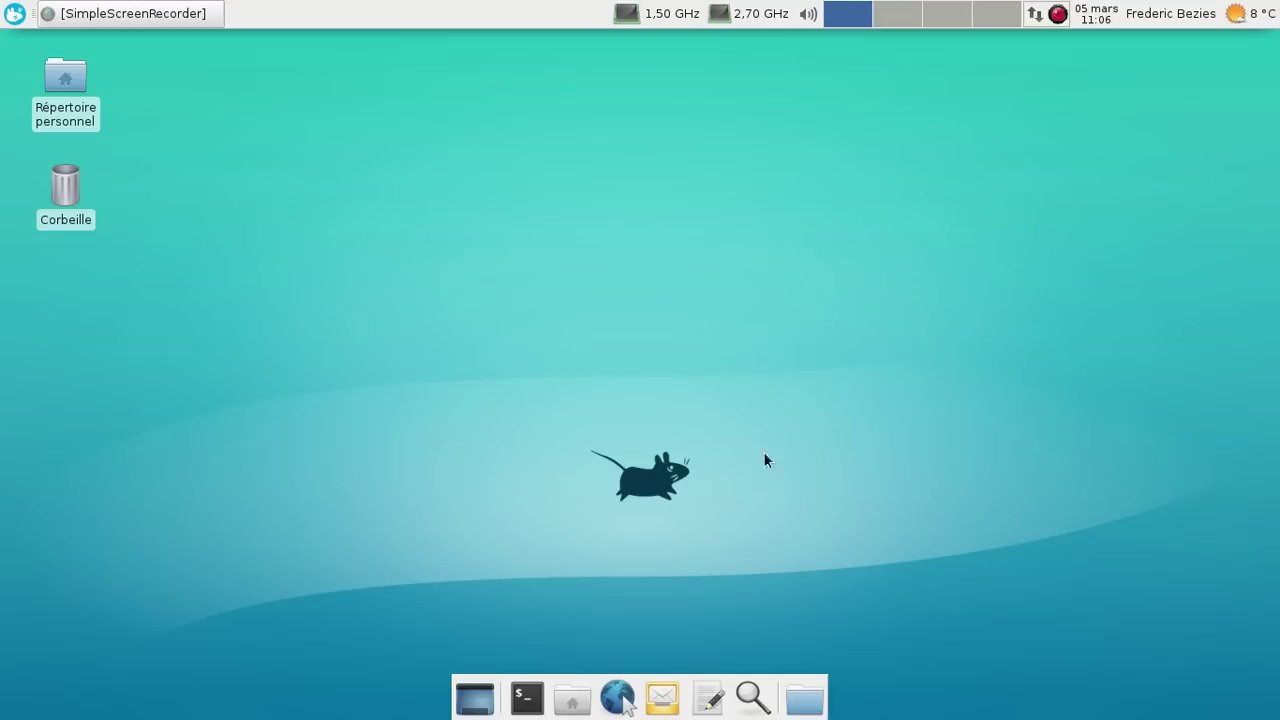
# Launch the Mousepad text editor, tile its window into the desktop's upper-right quarter and pull it back to its floating size
pyautogui.click(748, 693)
pyautogui.moveTo(403, 48); pyautogui.dragTo(1274, 96)
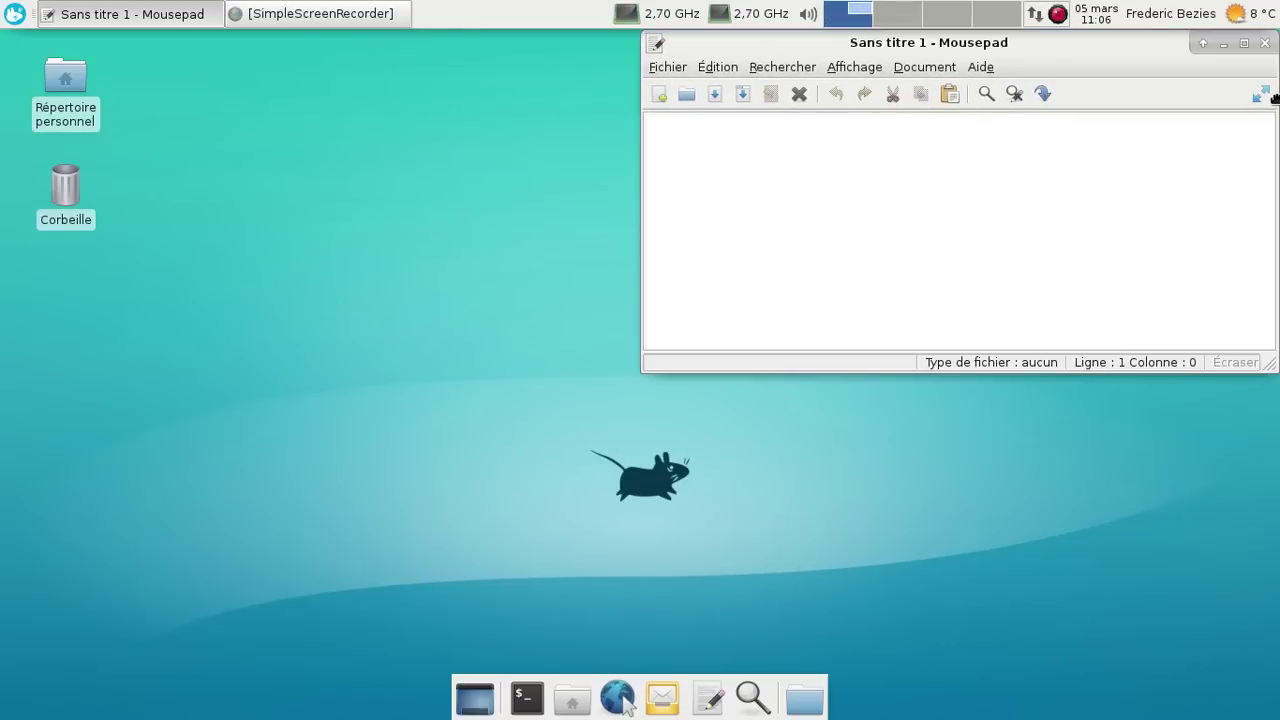
pyautogui.moveTo(1007, 44); pyautogui.dragTo(726, 118)
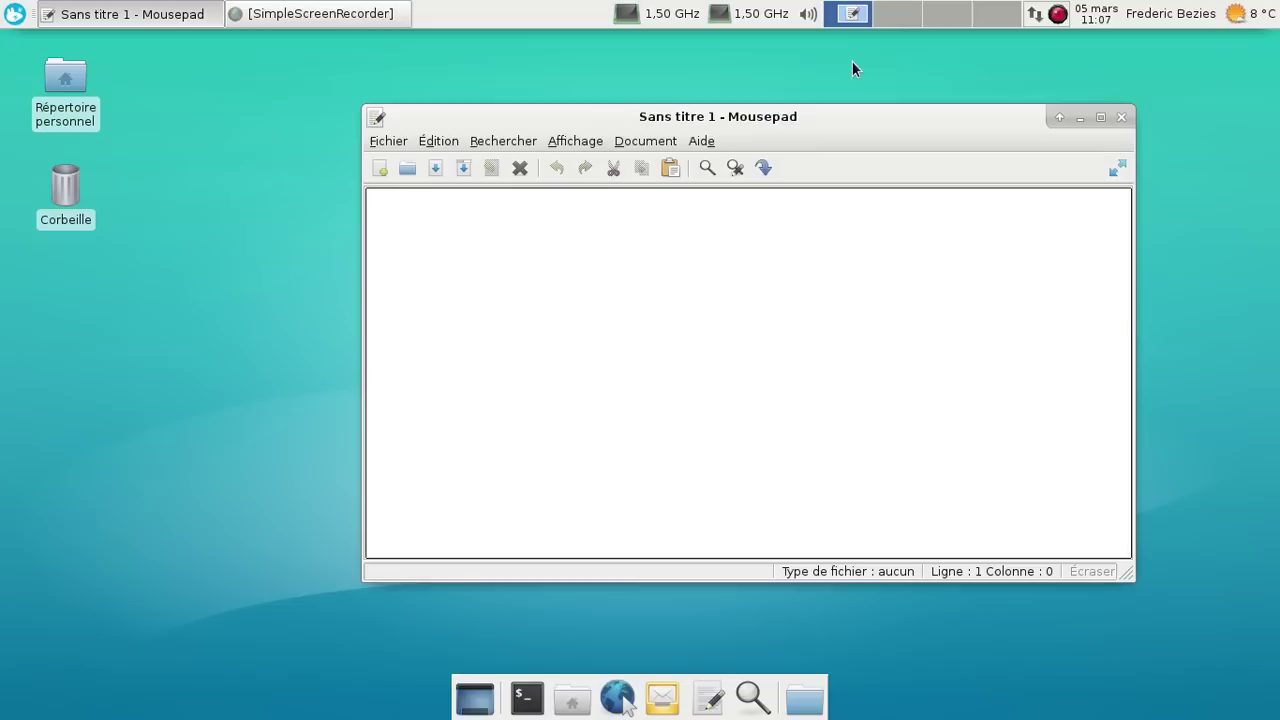
# Cycle through the virtual desktops, return to the first one and move the Mousepad window nearer the desktop's centre
pyautogui.scroll(-1, 883, 95)
pyautogui.scroll(1, 883, 95)
pyautogui.scroll(-1, 883, 95)
pyautogui.scroll(-2, 883, 95)
pyautogui.scroll(2, 883, 95)
pyautogui.scroll(1, 882, 104)
pyautogui.moveTo(862, 121); pyautogui.dragTo(710, 104)
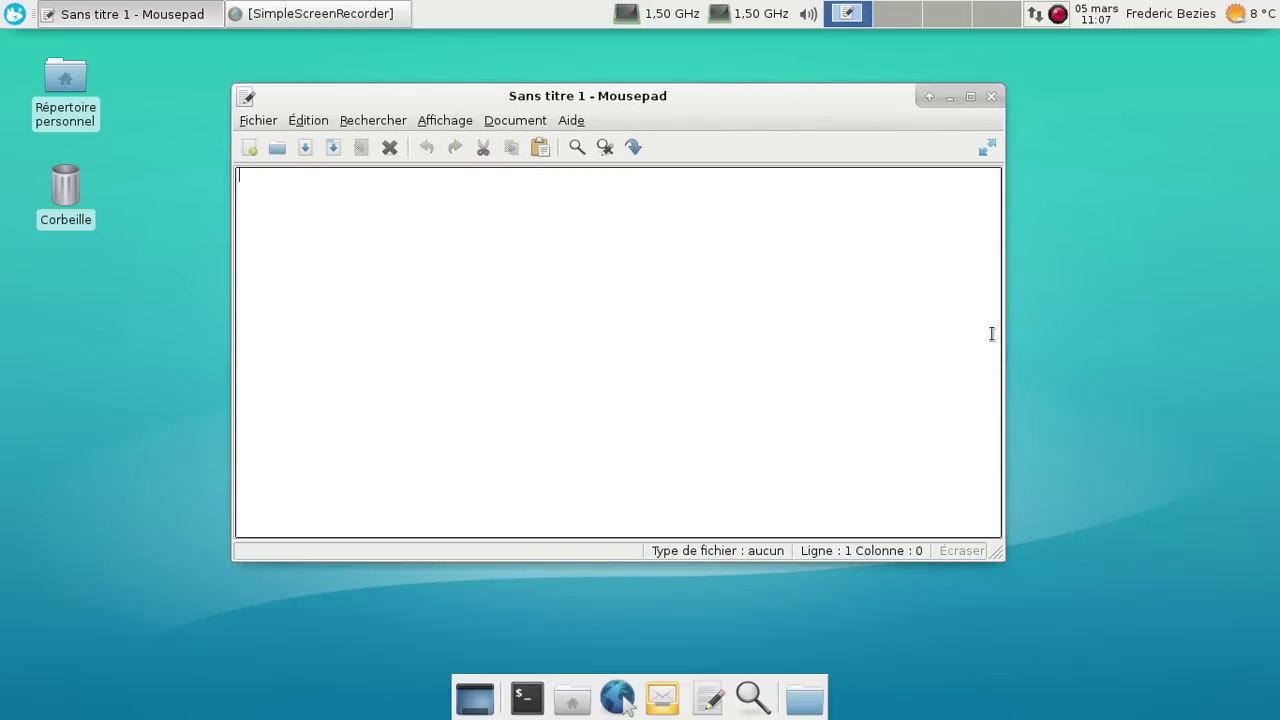
# View Mousepad's À propos information, dismiss it and close the editor
pyautogui.click(578, 121)
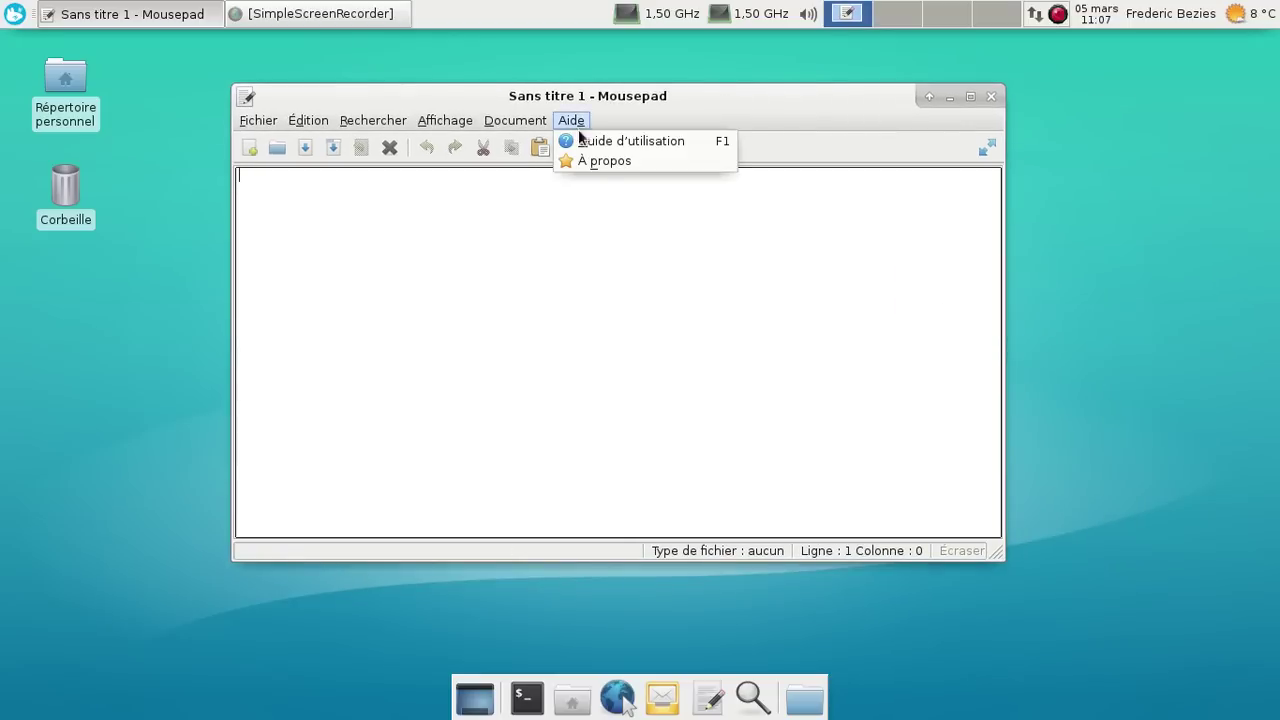
pyautogui.click(601, 163)
pyautogui.click(700, 438)
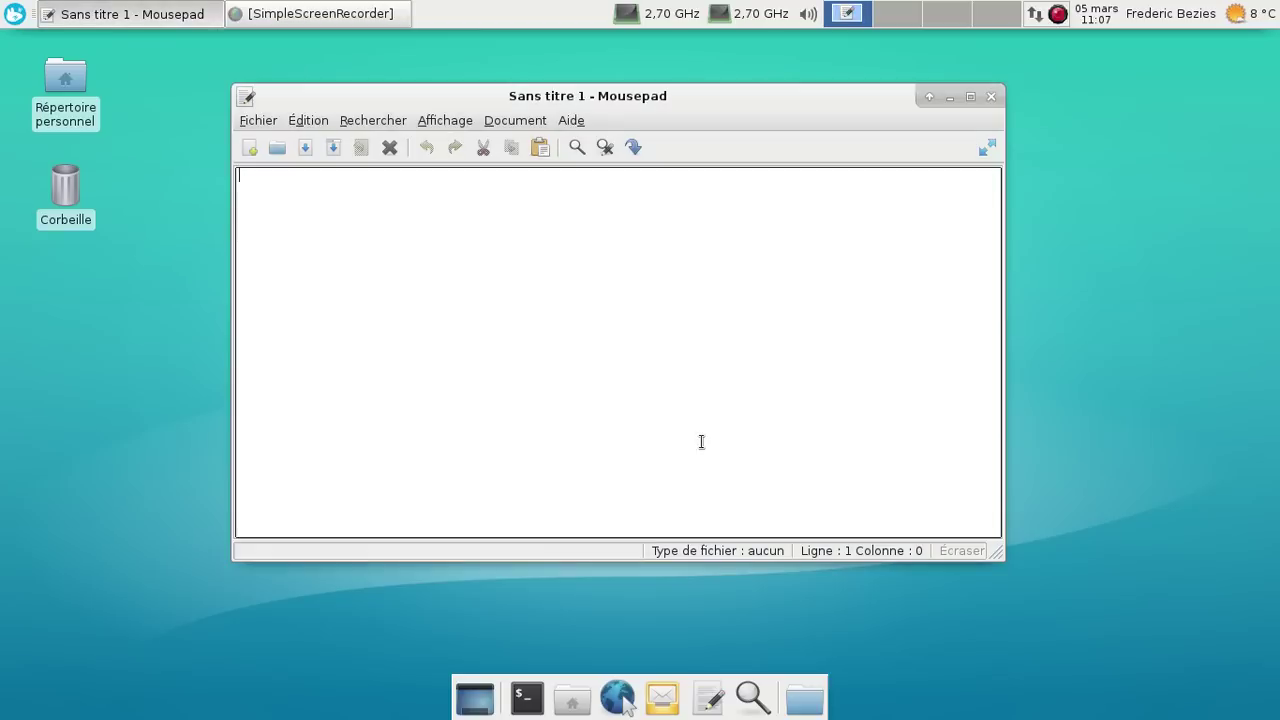
pyautogui.click(990, 96)
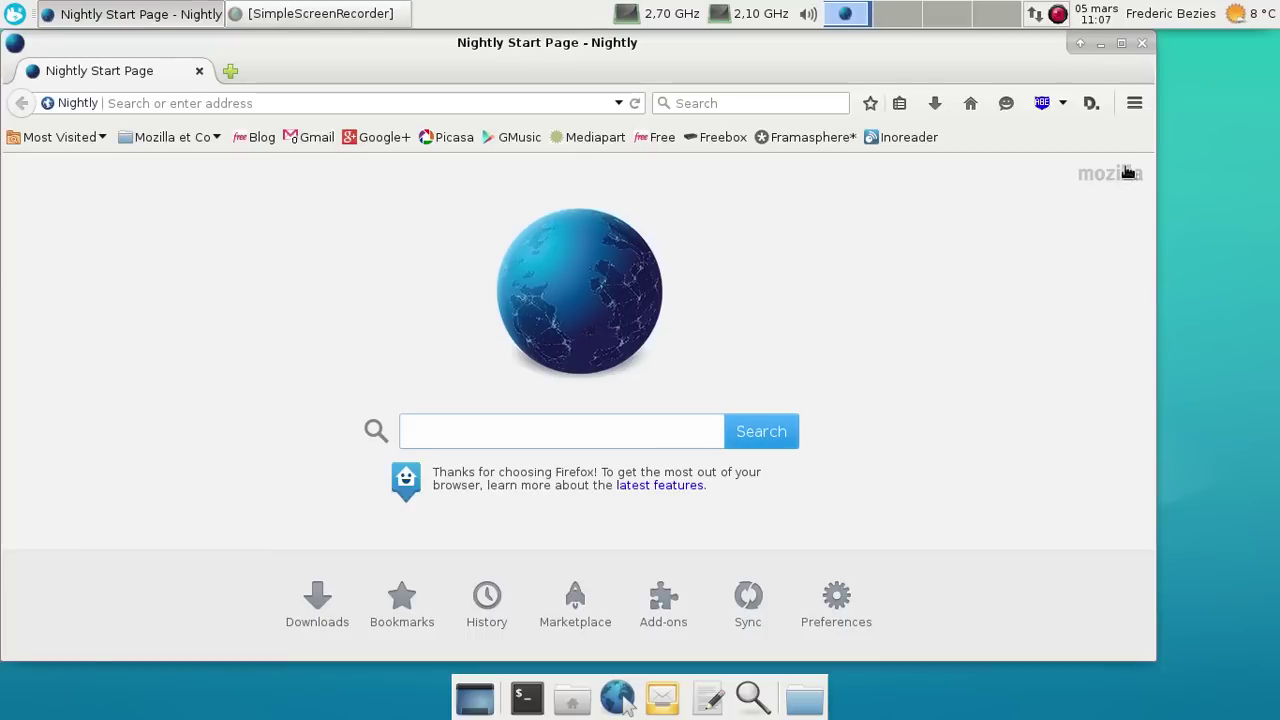
# View the About Nightly version information in the web browser and close both the dialog and the browser
pyautogui.click(1134, 106)
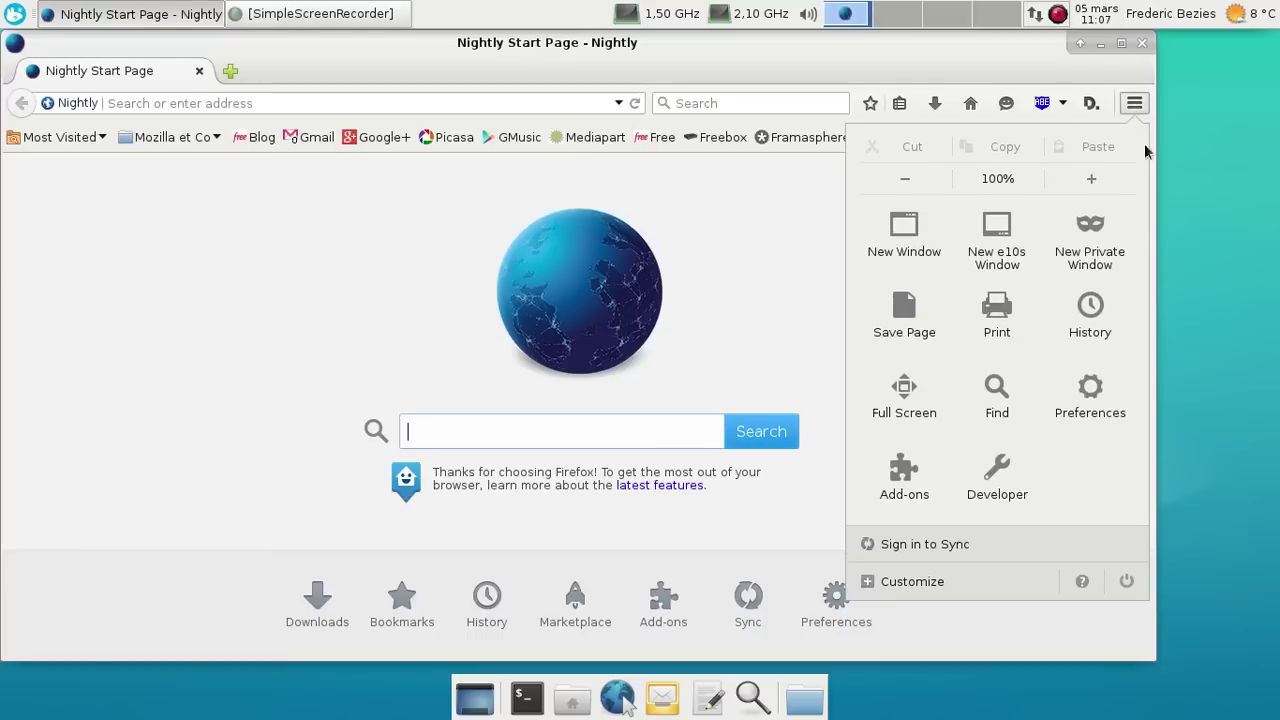
pyautogui.click(1082, 584)
pyautogui.click(996, 348)
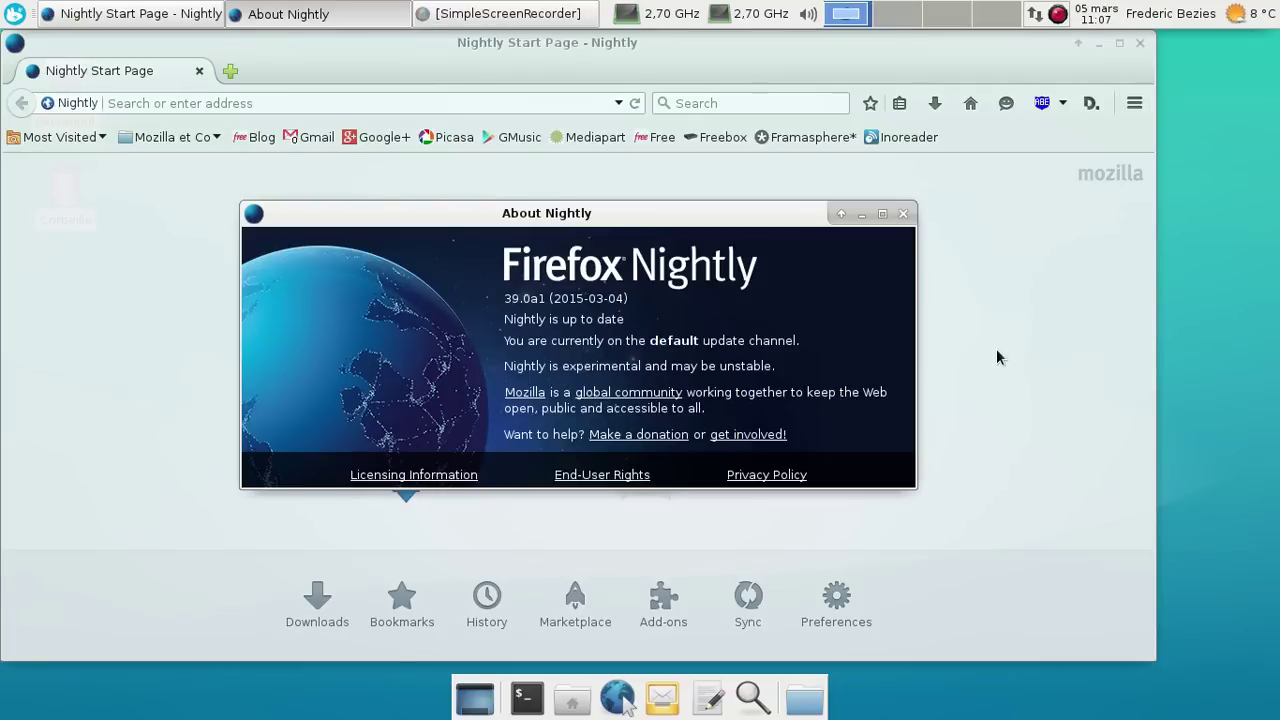
pyautogui.click(903, 213)
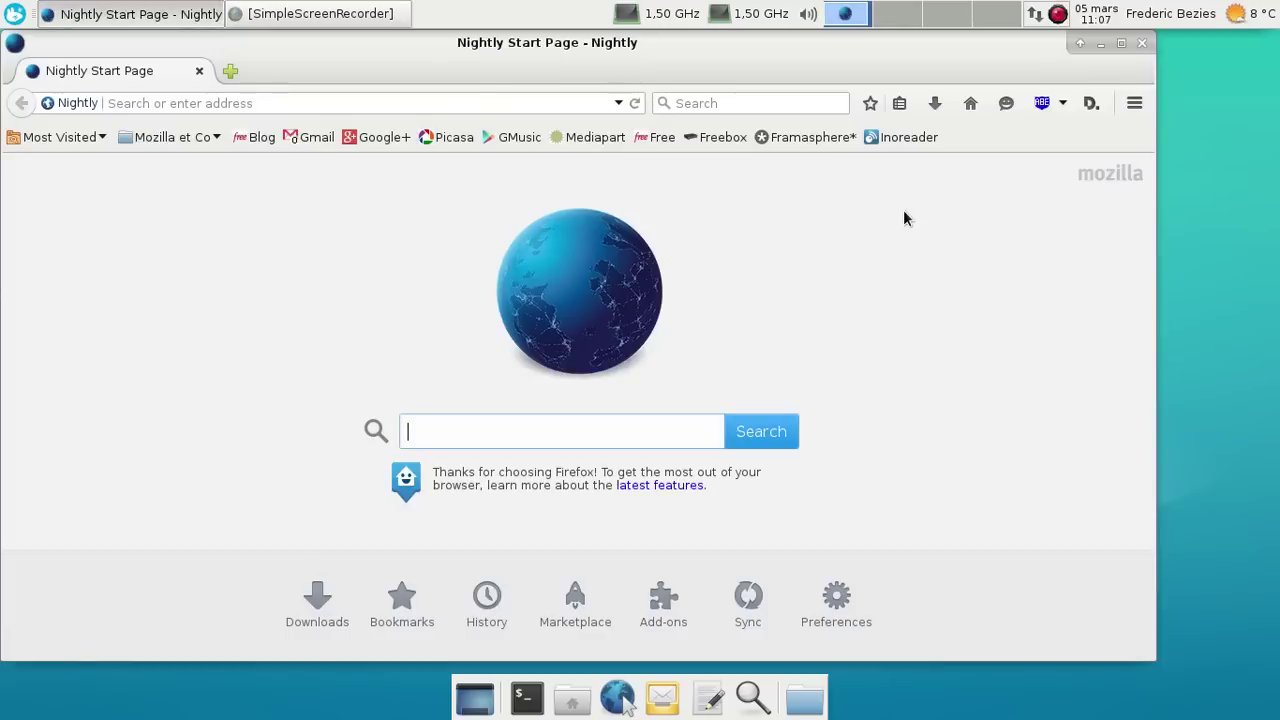
pyautogui.click(1141, 43)
# View the applications in the Accessoires category, launch Galculator, move its window and close it
pyautogui.click(15, 10)
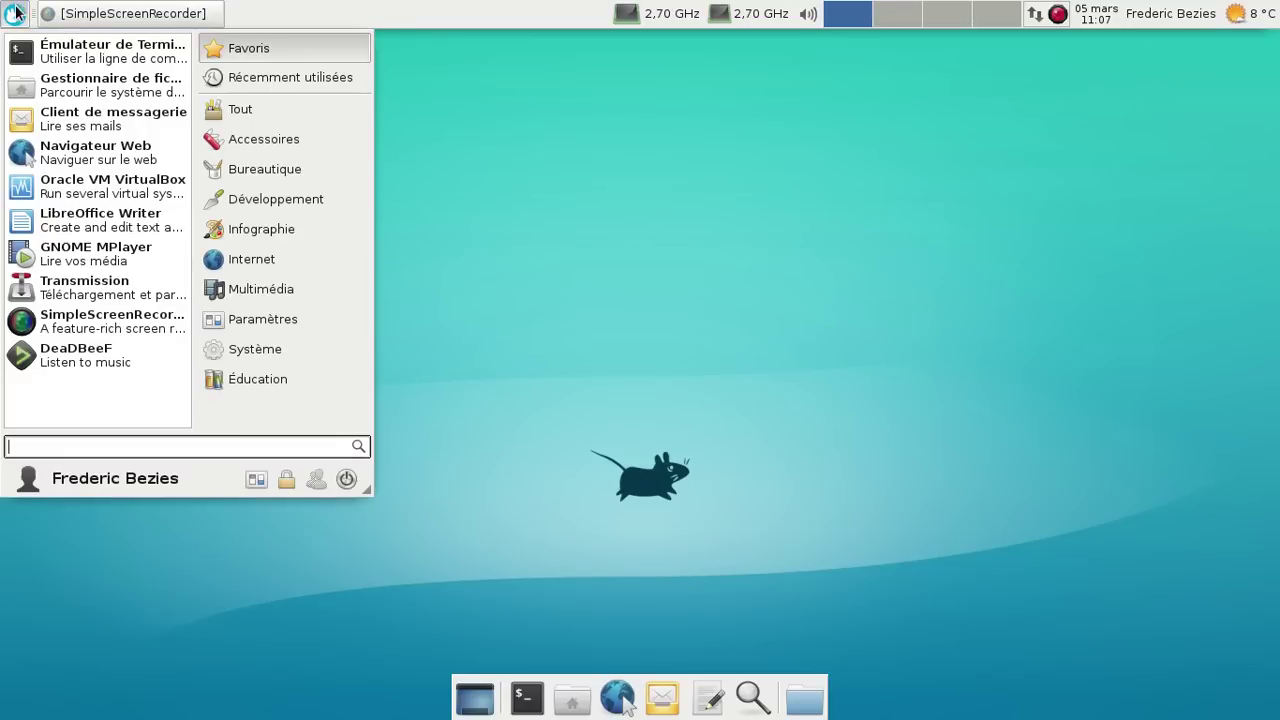
pyautogui.click(262, 143)
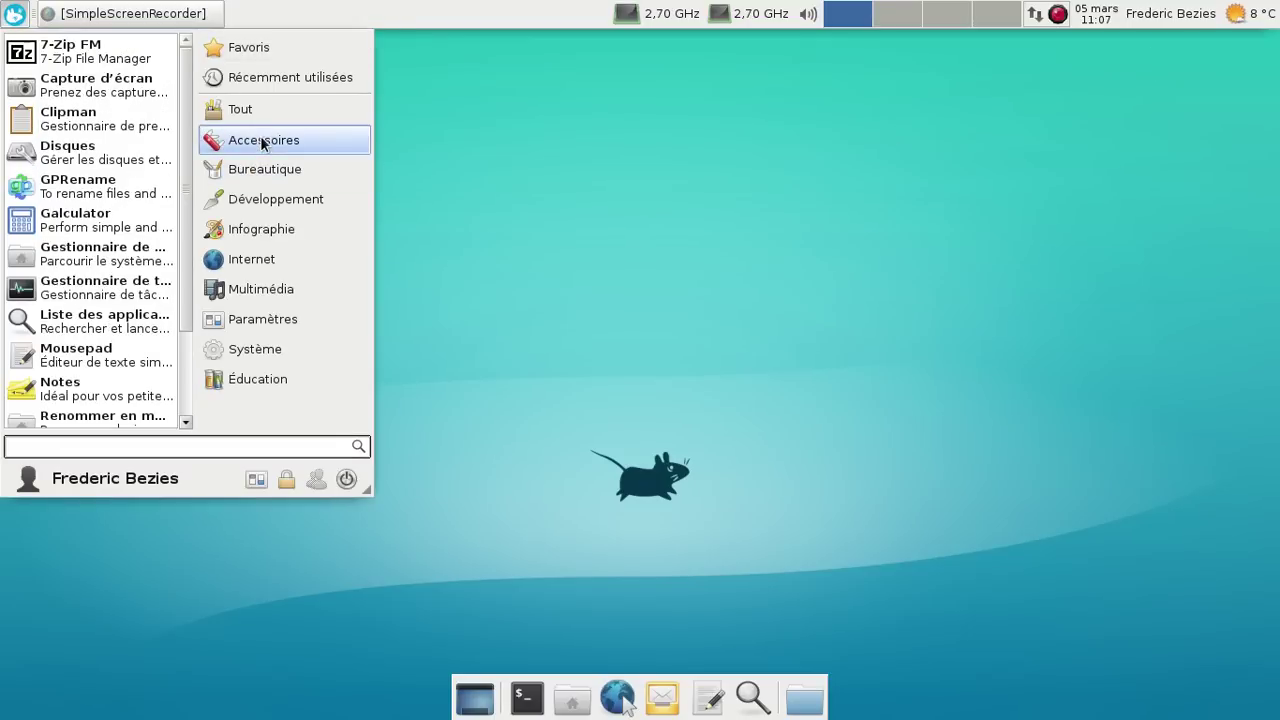
pyautogui.scroll(-1, 190, 120)
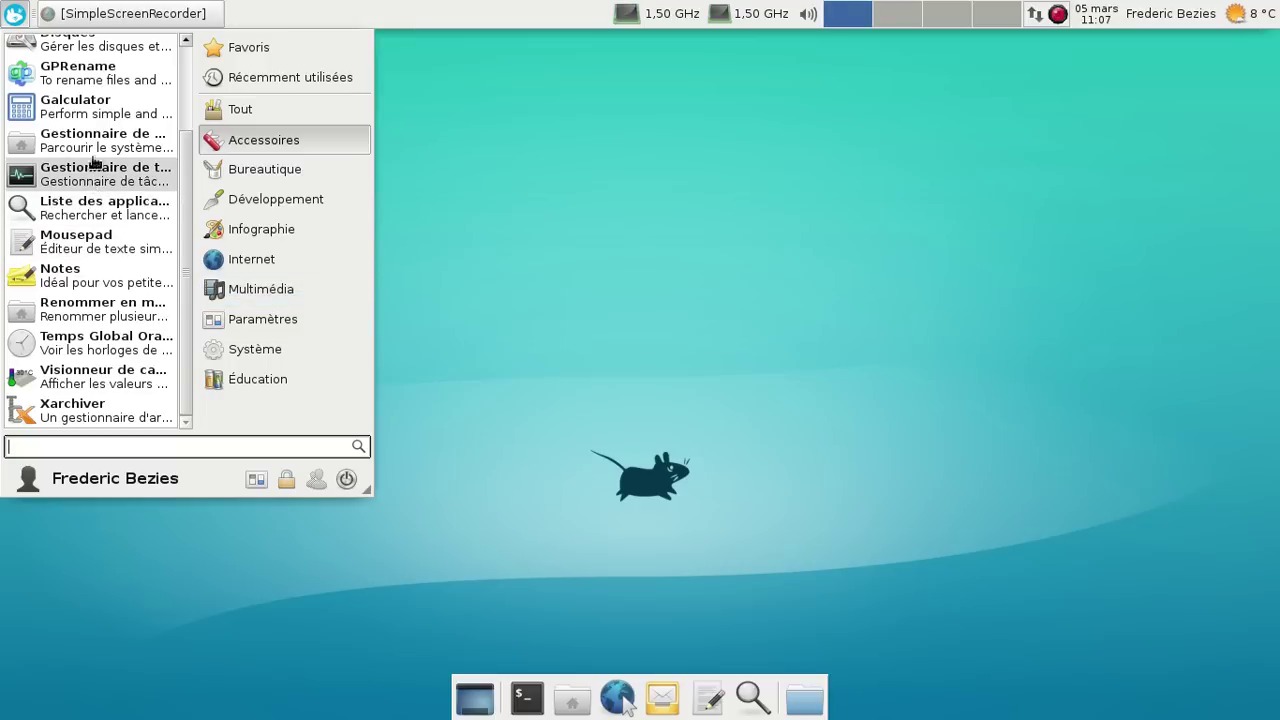
pyautogui.click(99, 118)
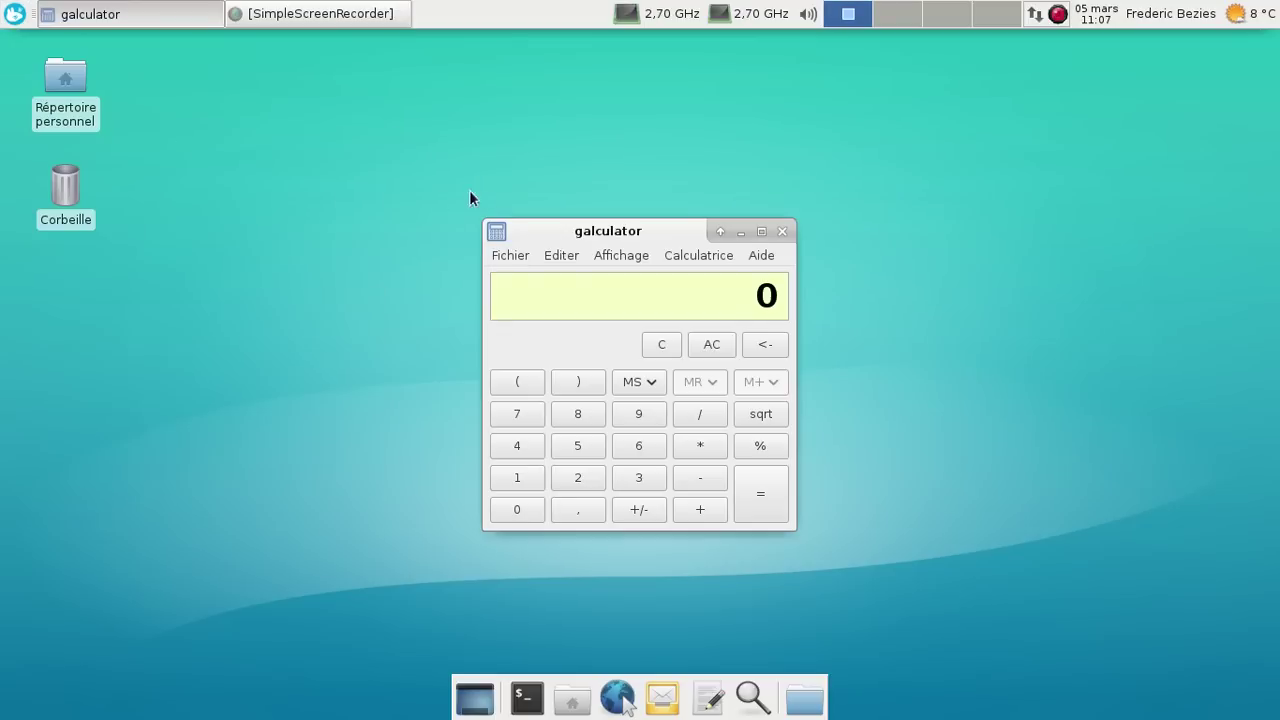
pyautogui.moveTo(600, 245); pyautogui.dragTo(747, 178)
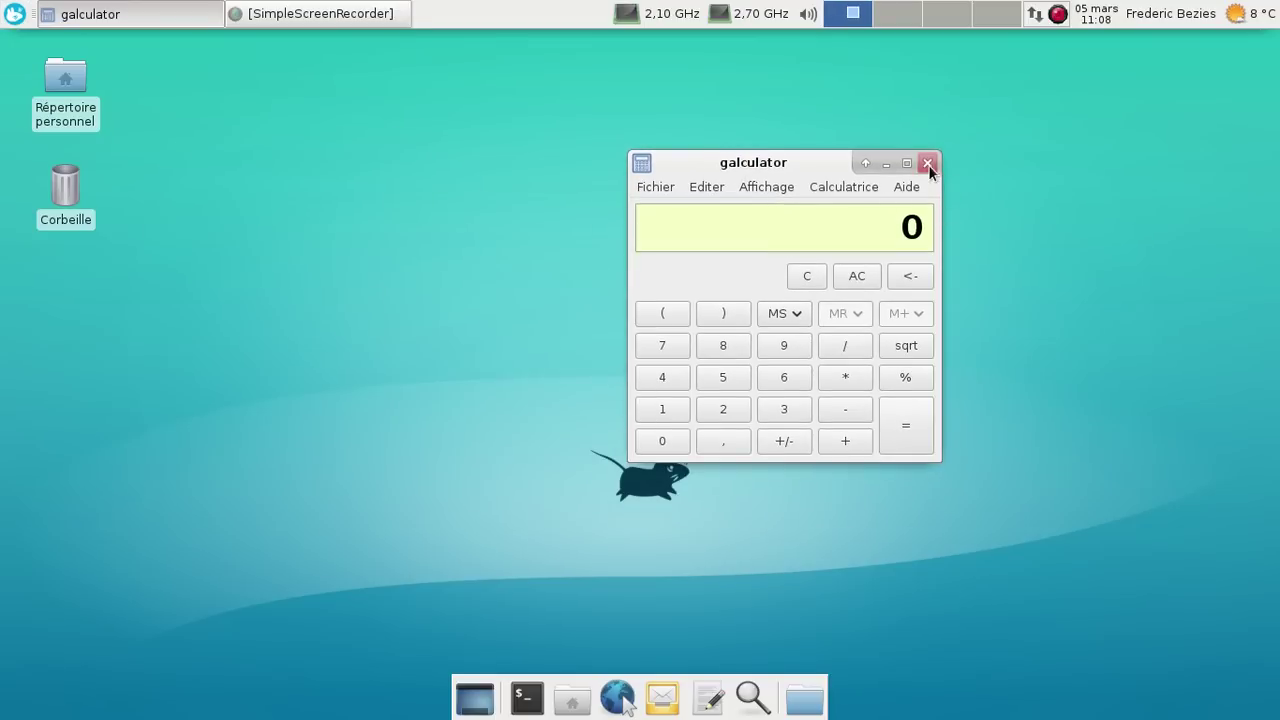
pyautogui.click(929, 164)
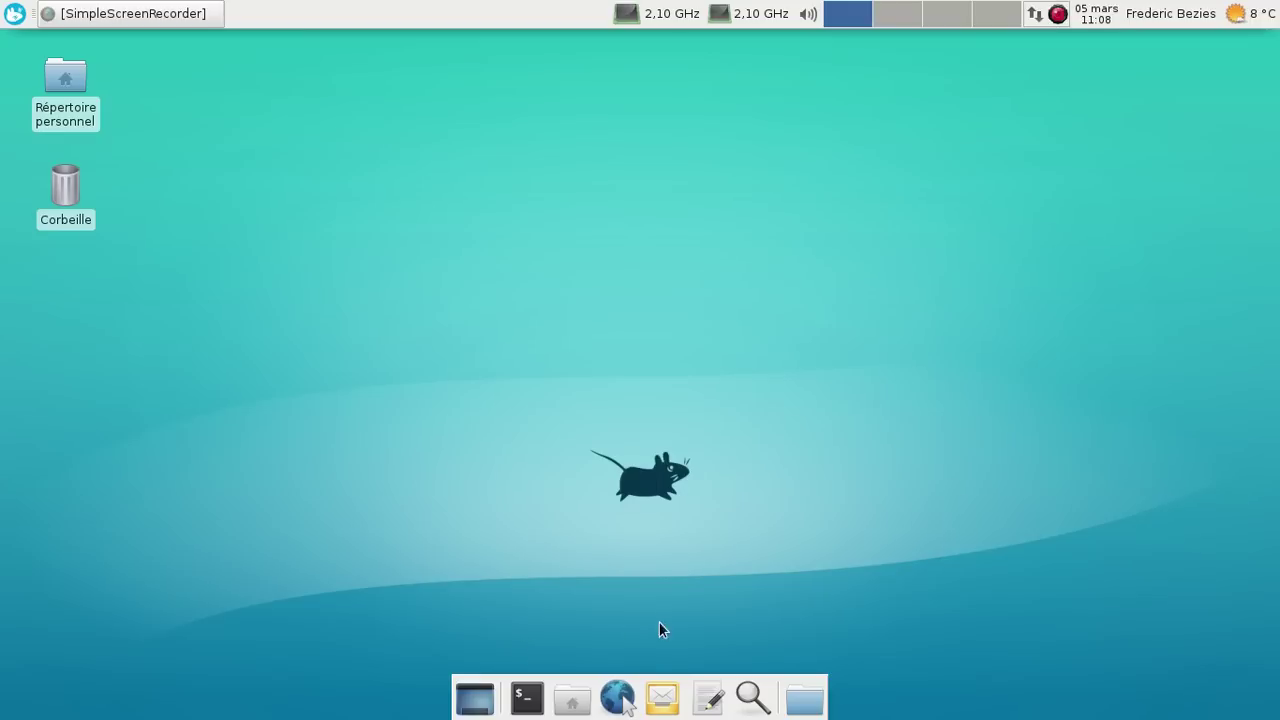
# Browse the home directory's folder menu, looking into Musique and other subfolders, and dismiss it
pyautogui.click(803, 697)
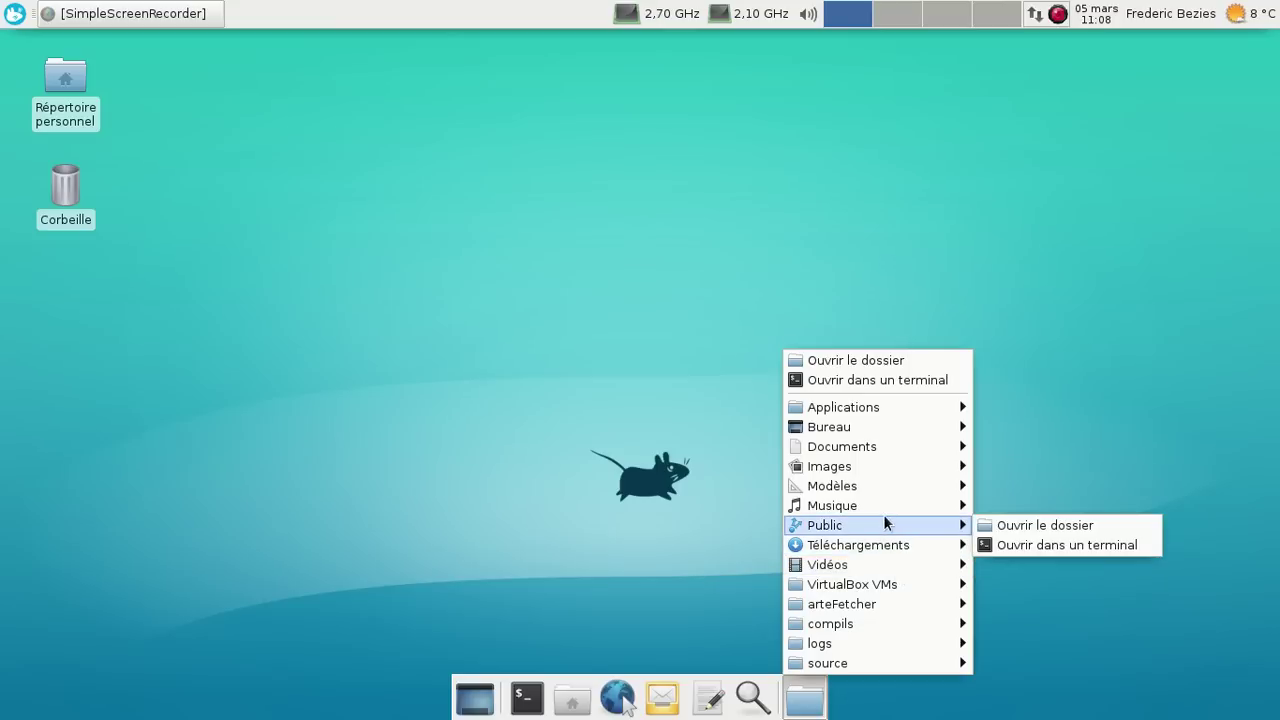
pyautogui.moveTo(875, 500)
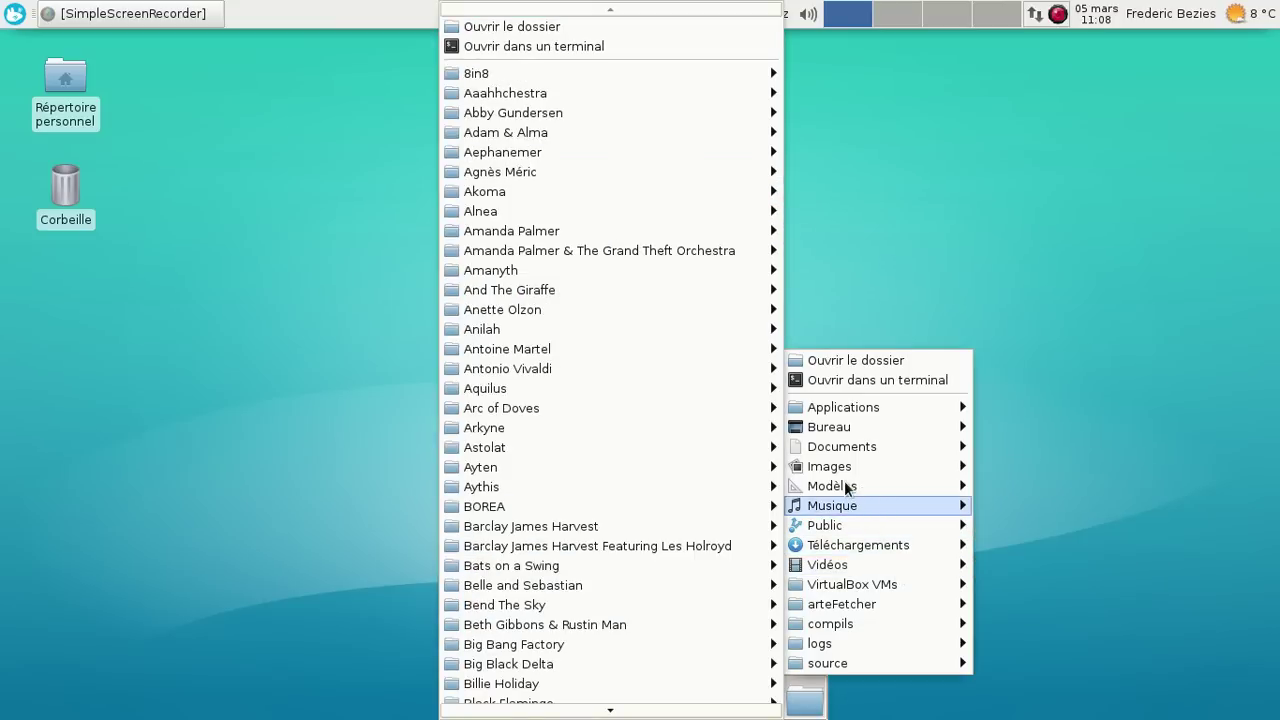
pyautogui.moveTo(825, 450)
pyautogui.moveTo(825, 424)
pyautogui.click(633, 397)
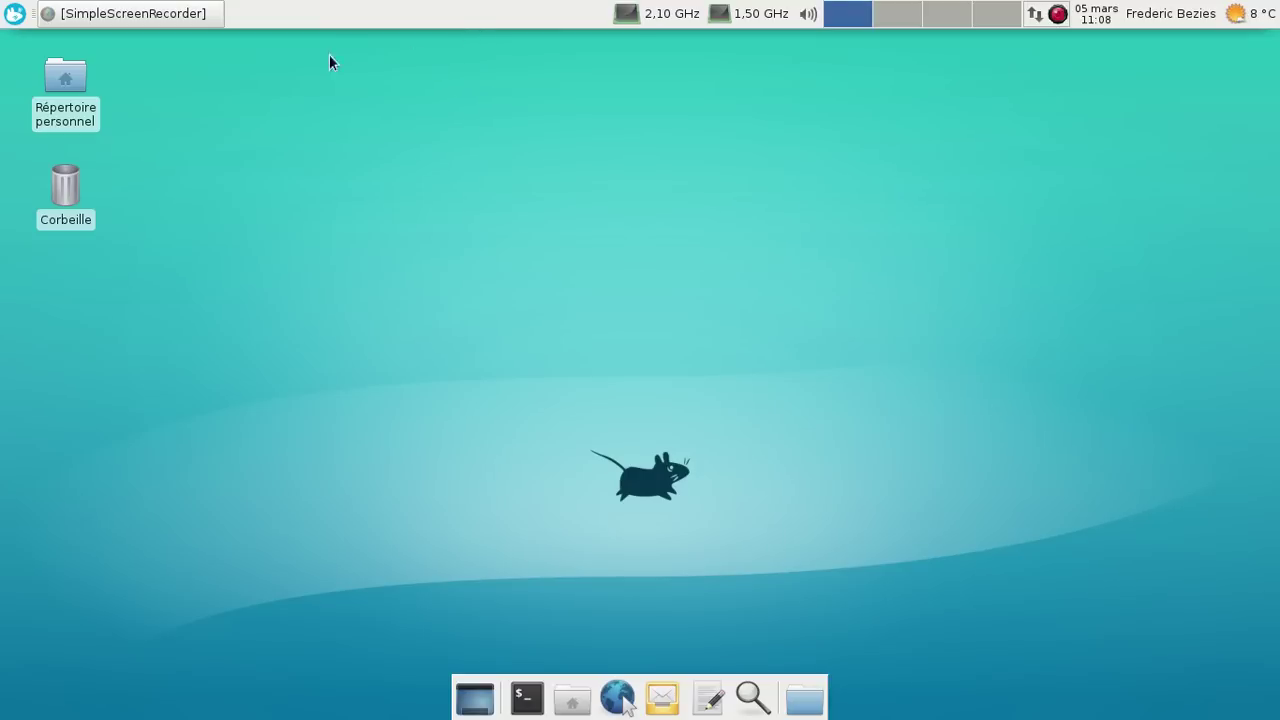
# Launch GNOME MPlayer from the favourite applications
pyautogui.click(14, 13)
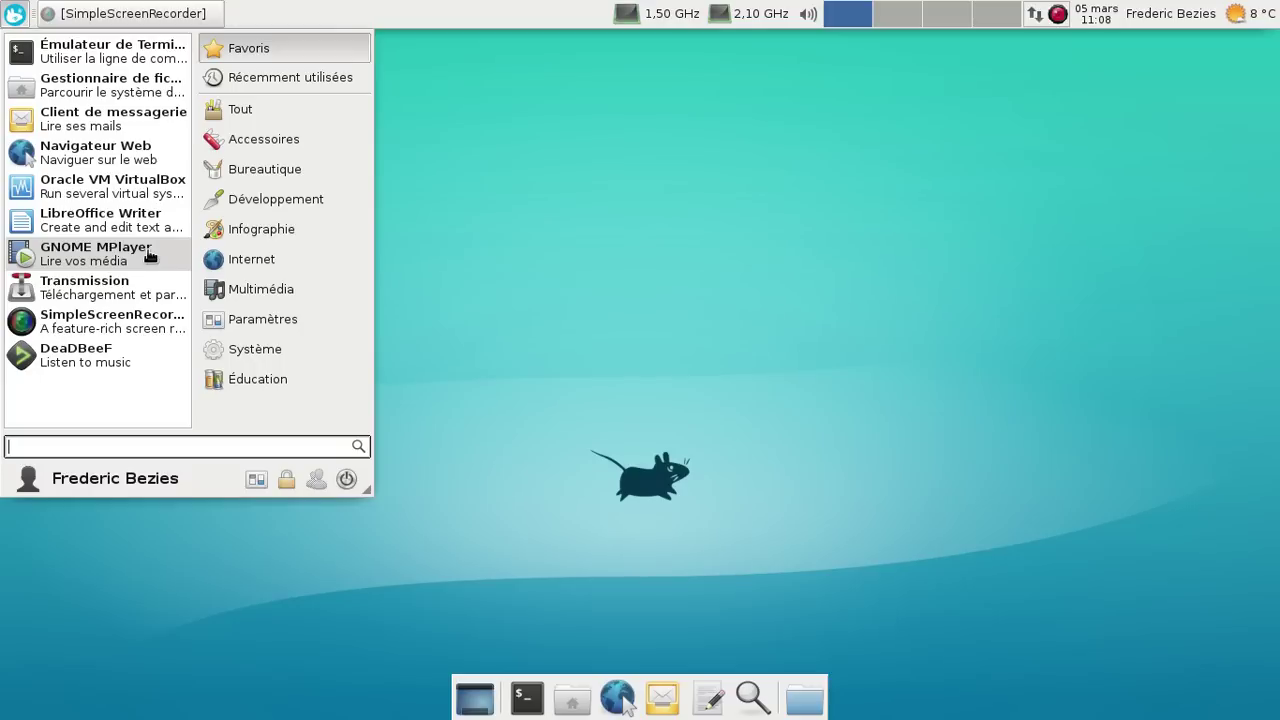
pyautogui.click(148, 256)
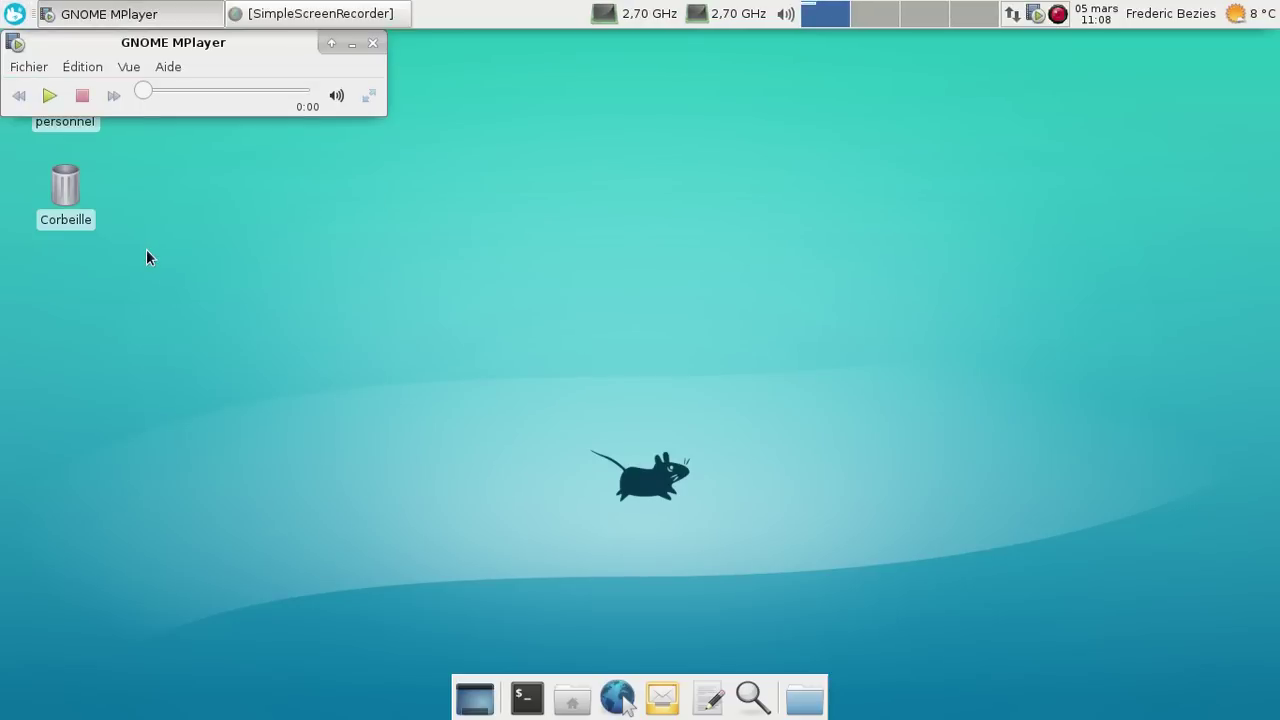
pyautogui.click(12, 14)
pyautogui.click(1008, 110)
# Launch Transmission from the favourite applications and move its window clear of GNOME MPlayer
pyautogui.click(12, 14)
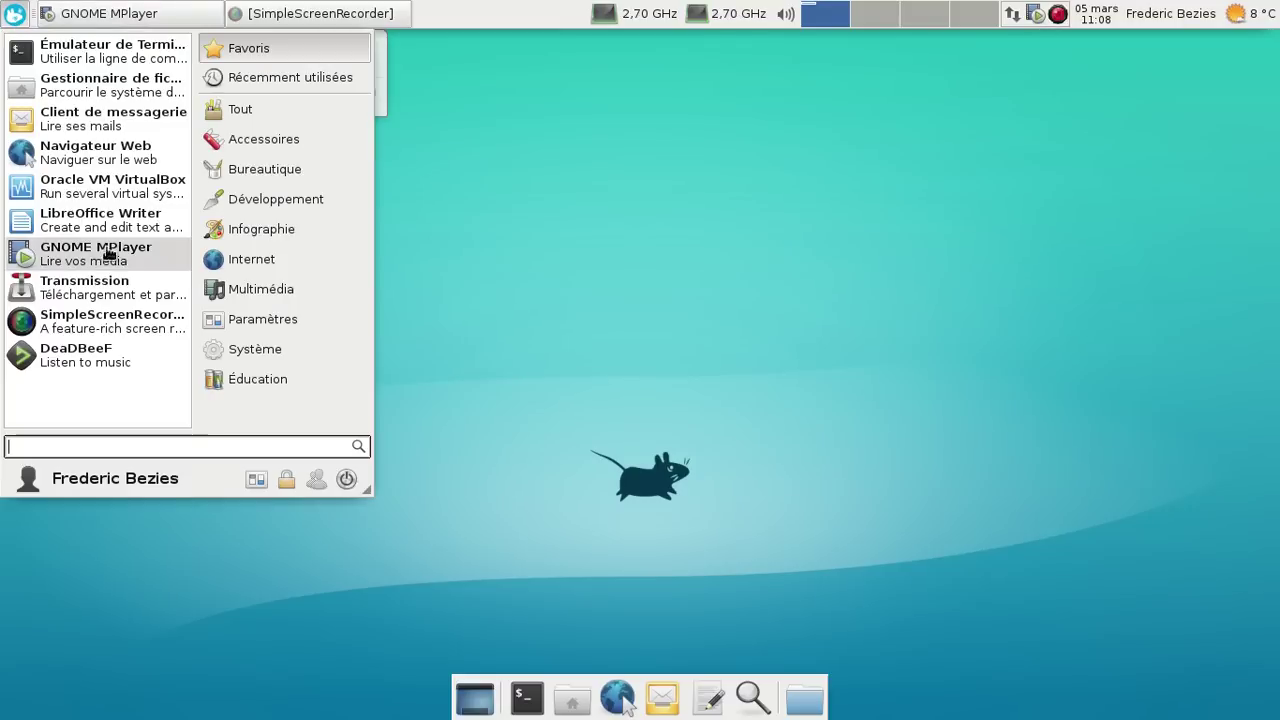
pyautogui.click(113, 288)
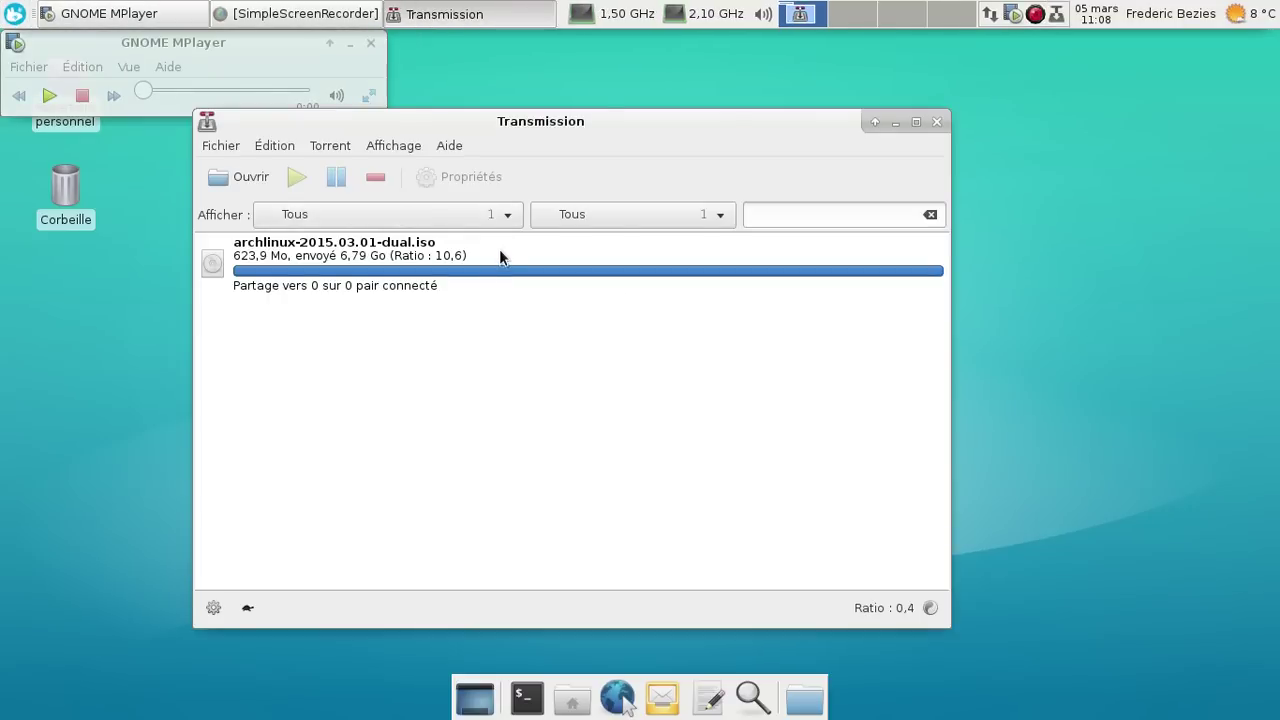
pyautogui.moveTo(574, 120); pyautogui.dragTo(786, 56)
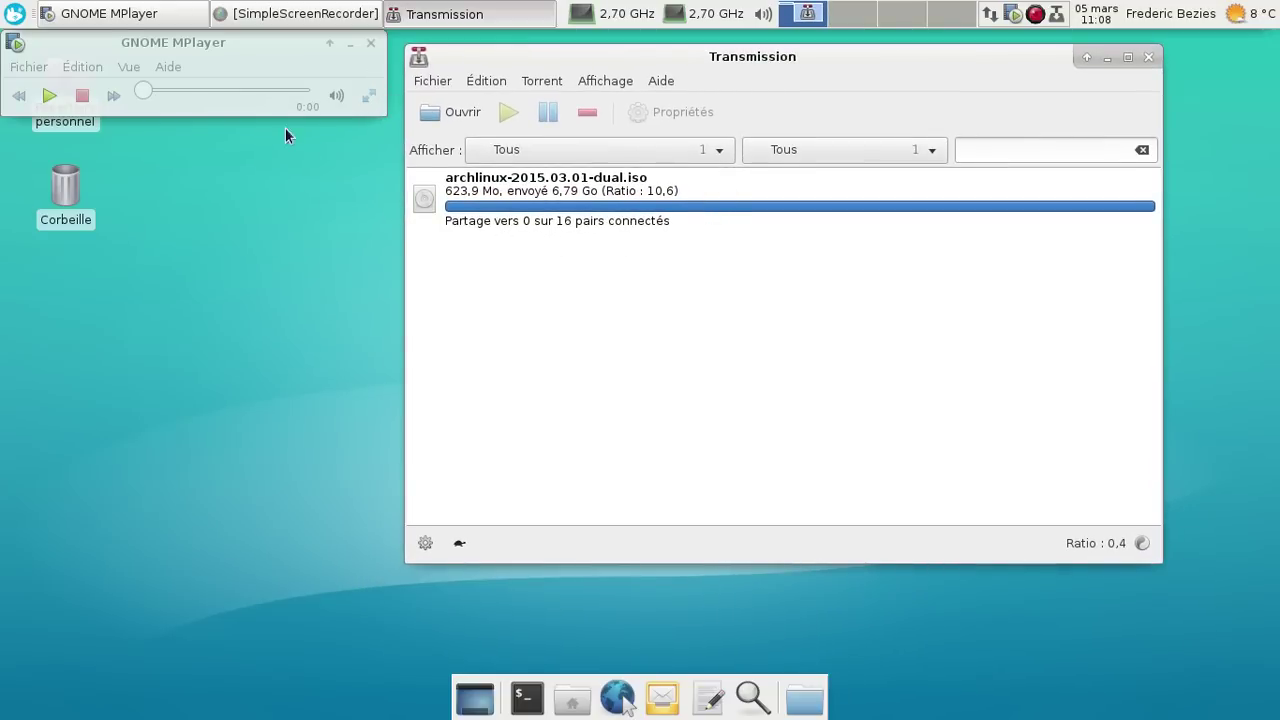
# Close GNOME MPlayer and move the Transmission window back towards the middle of the desktop
pyautogui.click(234, 48)
pyautogui.click(371, 42)
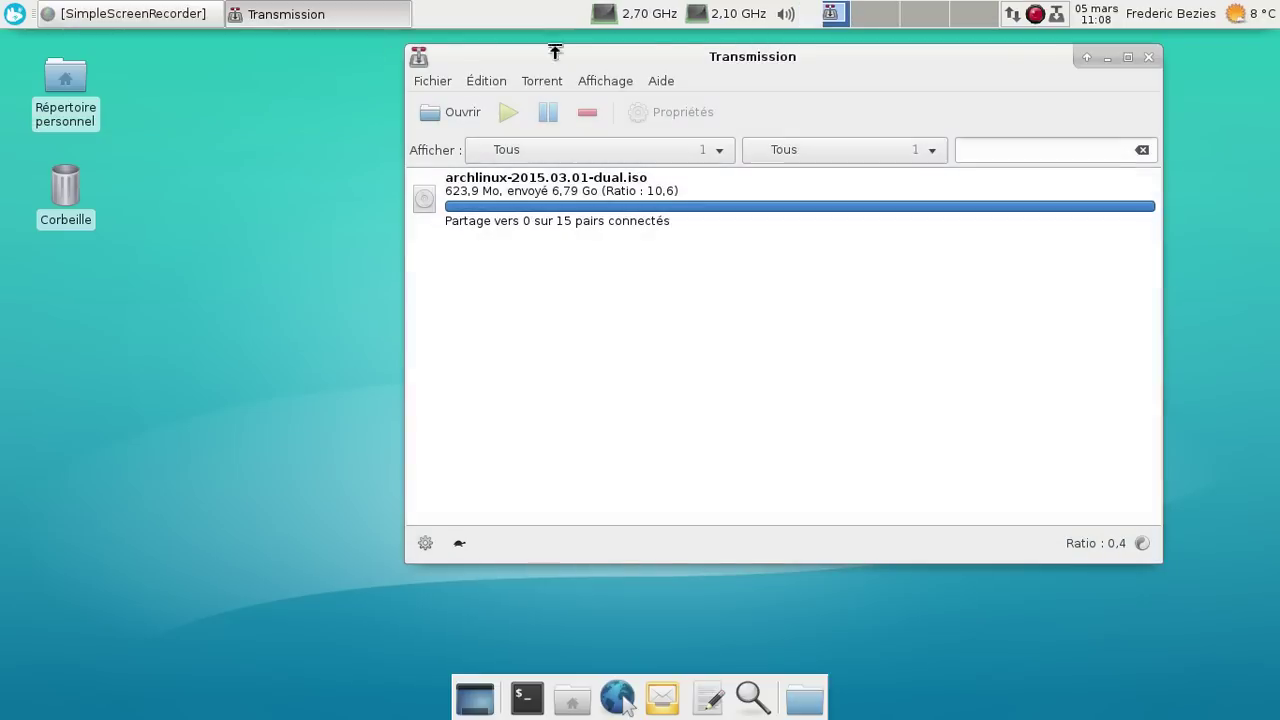
pyautogui.moveTo(673, 58); pyautogui.dragTo(532, 56)
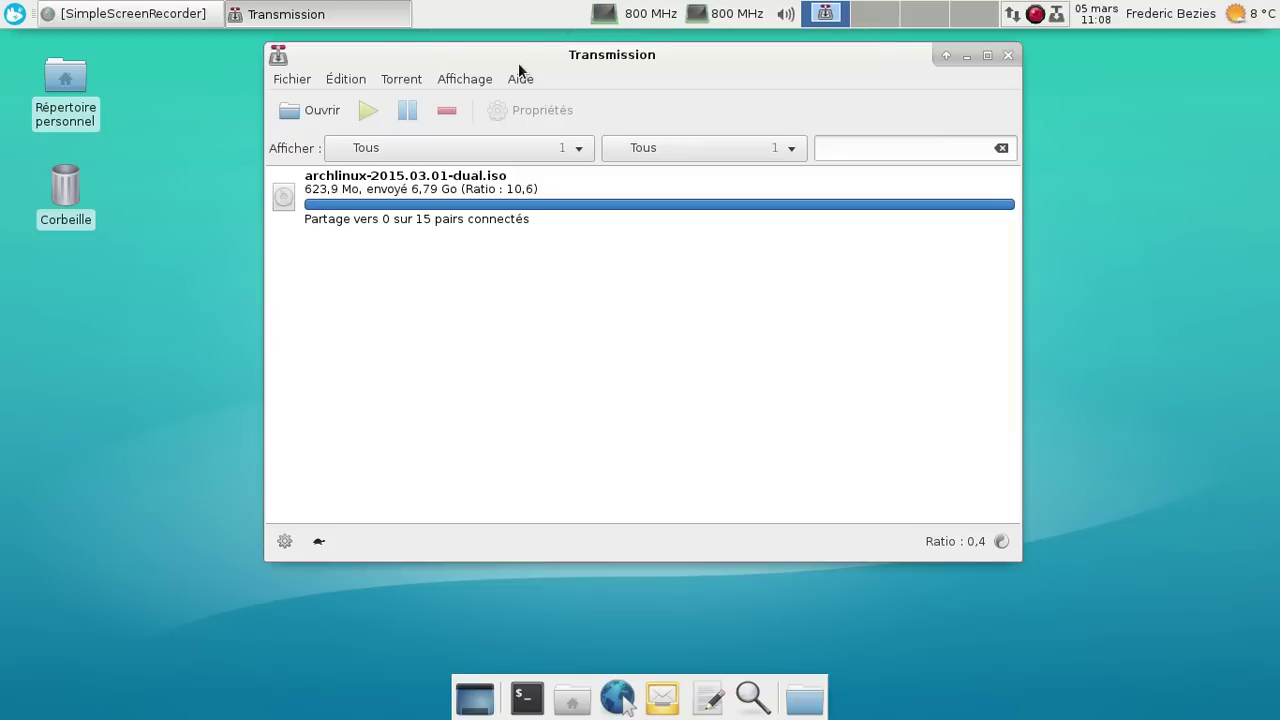
# View the applications in the Infographie category and launch the Shotwell photo manager
pyautogui.click(16, 20)
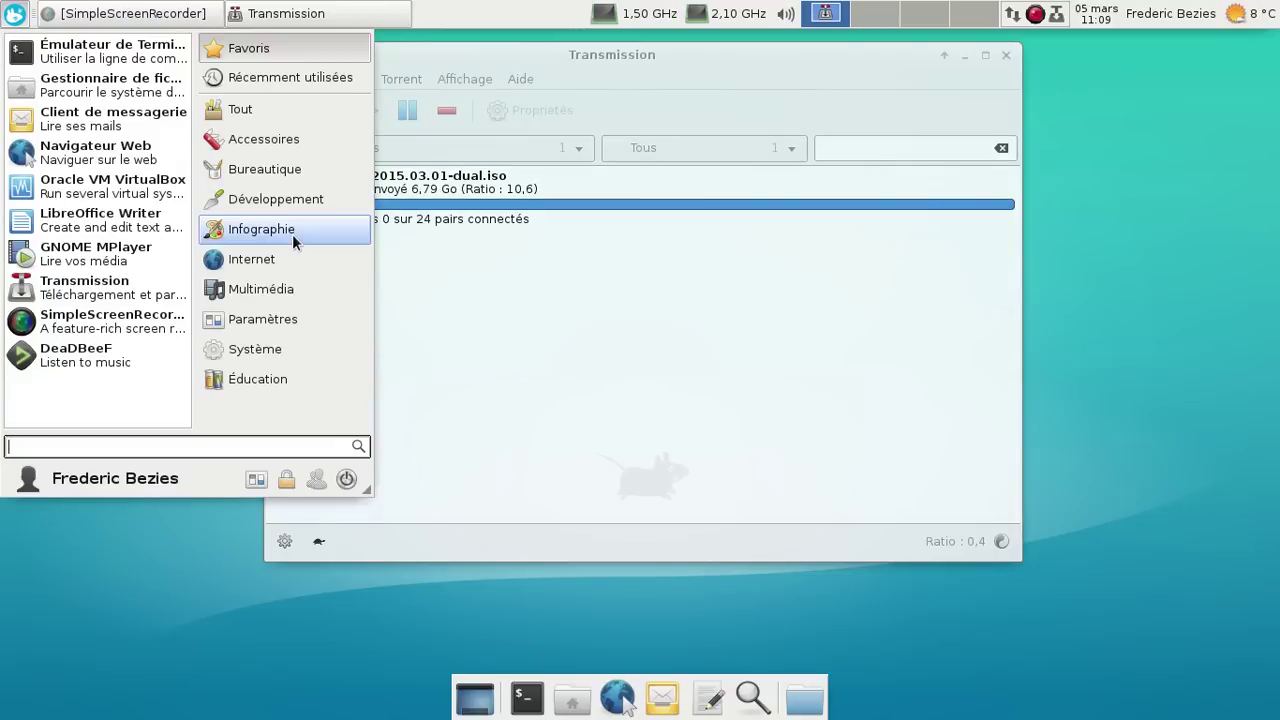
pyautogui.click(292, 234)
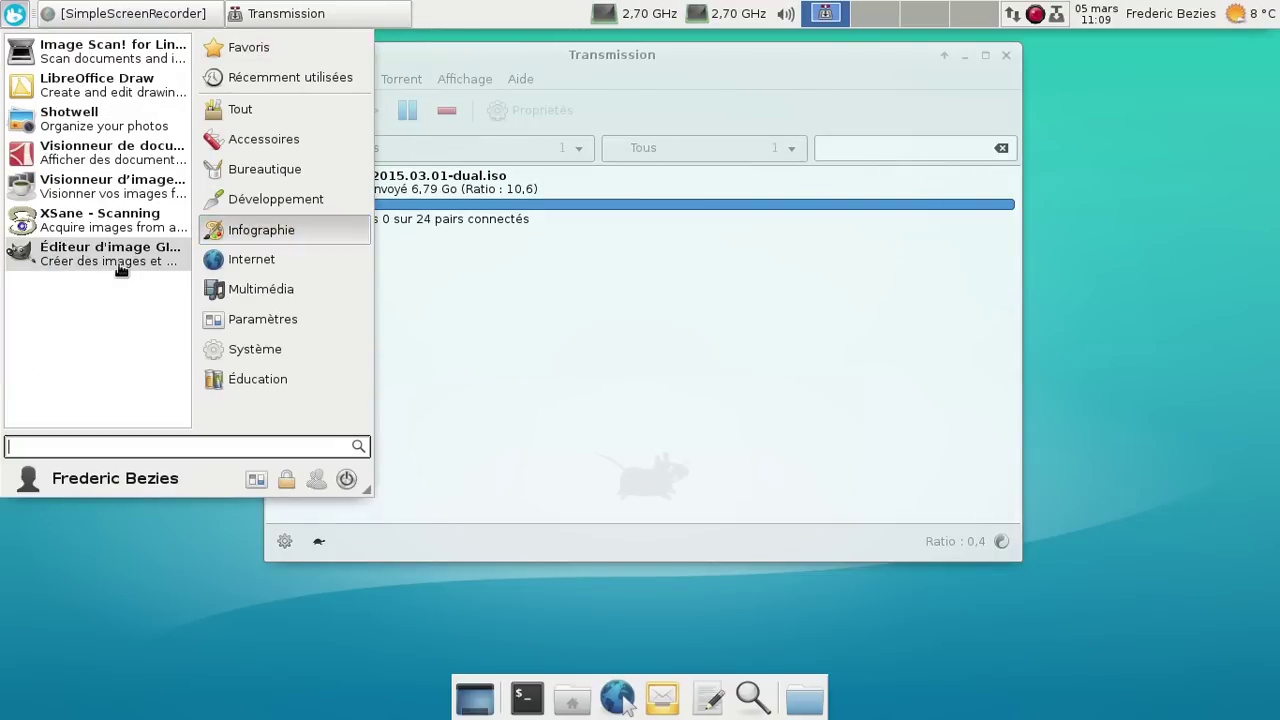
pyautogui.click(119, 118)
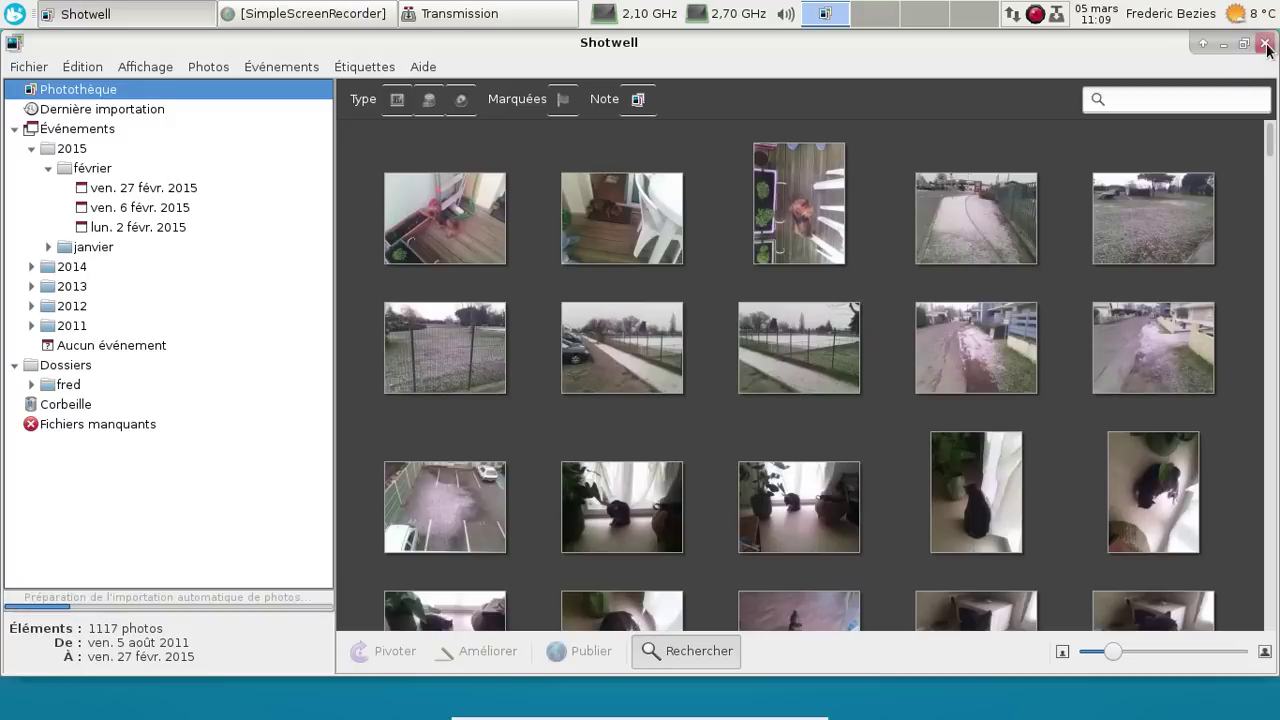
# View Shotwell's À propos information, then close Shotwell and Transmission
pyautogui.click(423, 66)
pyautogui.click(450, 161)
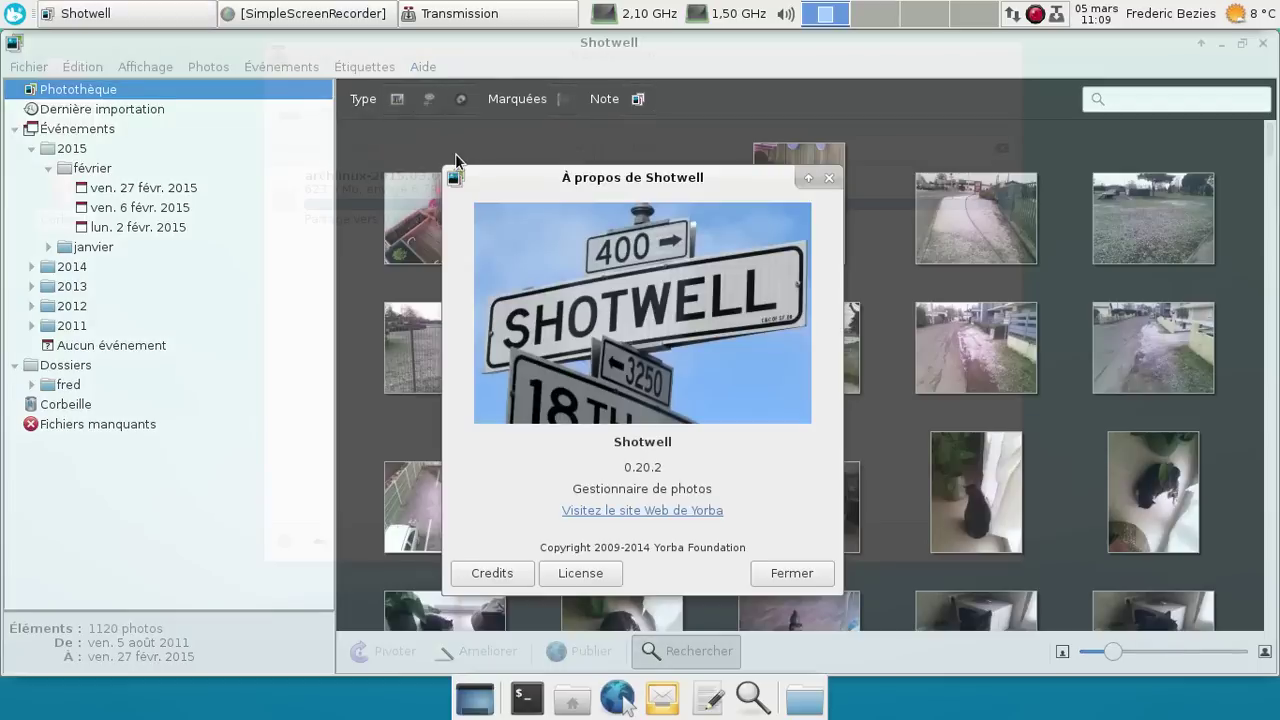
pyautogui.click(802, 571)
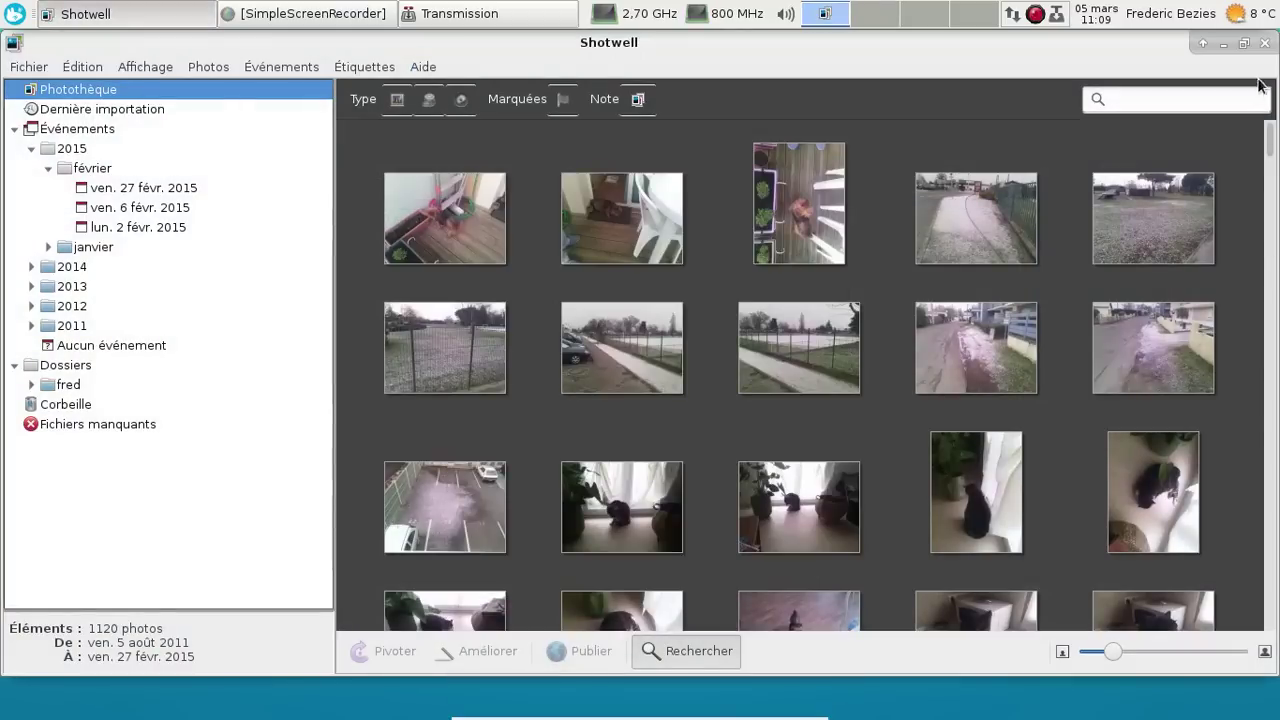
pyautogui.click(1263, 44)
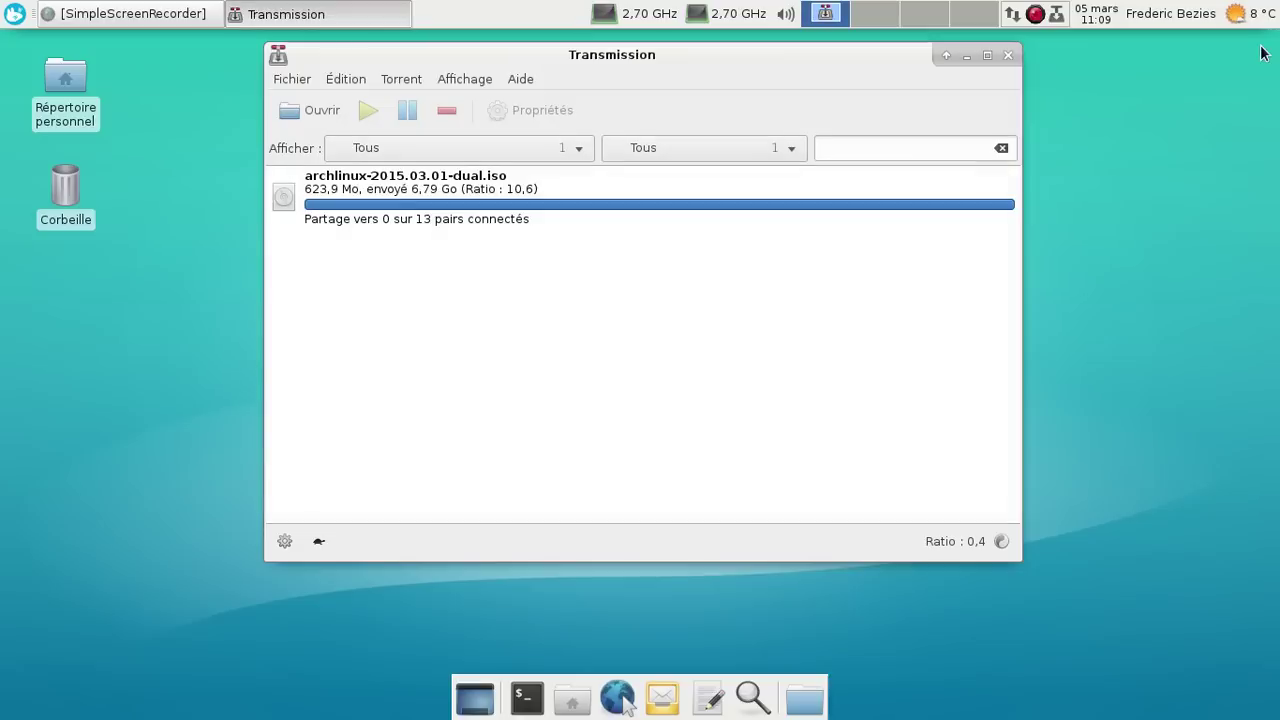
pyautogui.click(1008, 56)
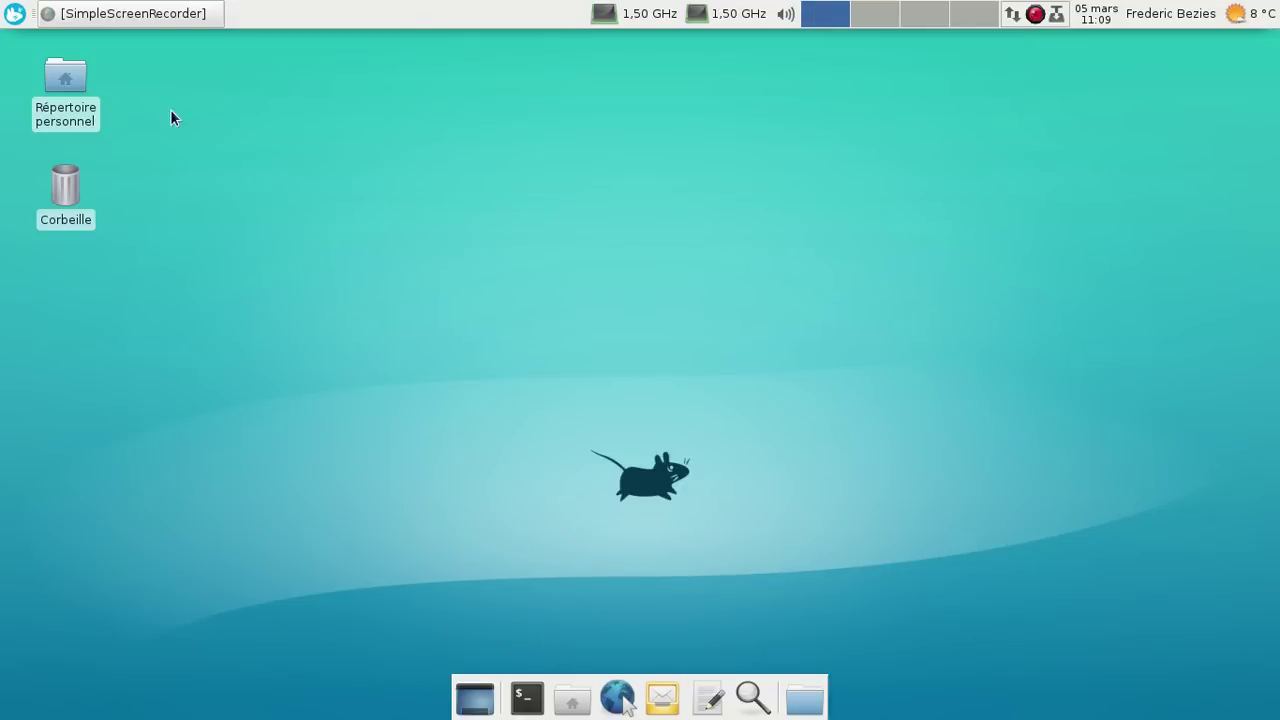
# Open the Répertoire personnel folder in the file manager and move its window nearer the desktop's centre
pyautogui.click(75, 79)
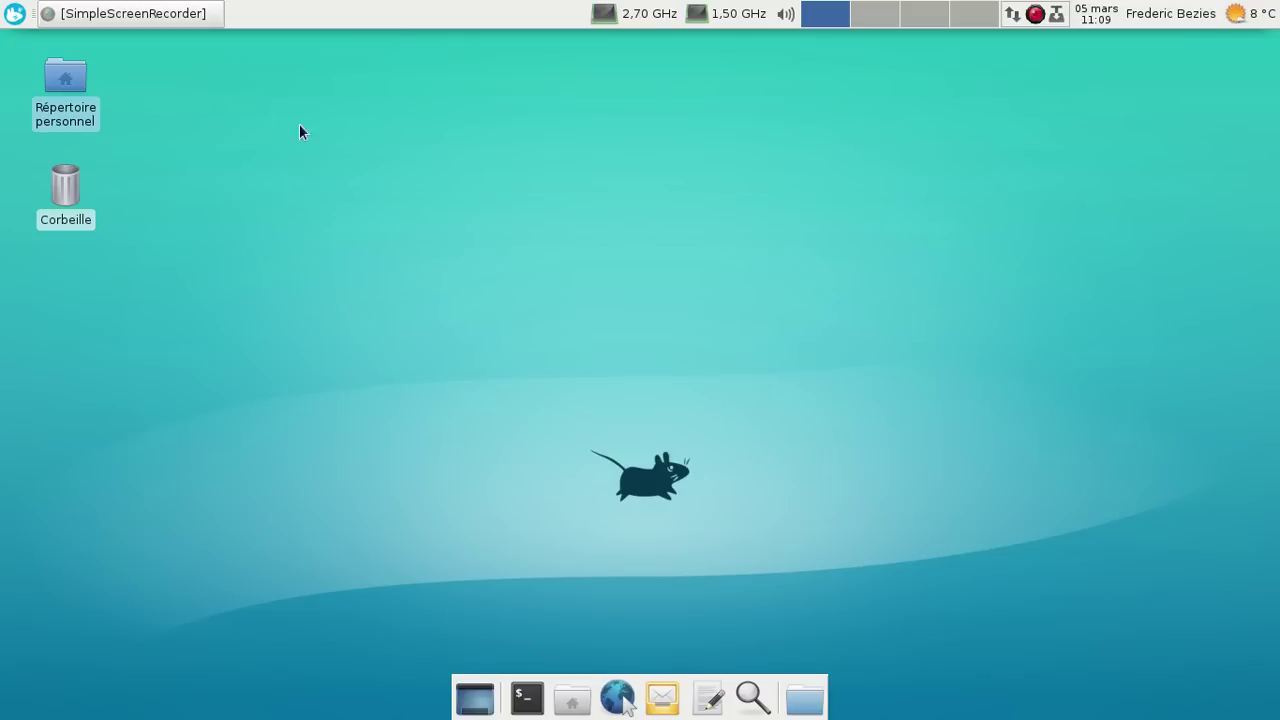
pyautogui.doubleClick(76, 86)
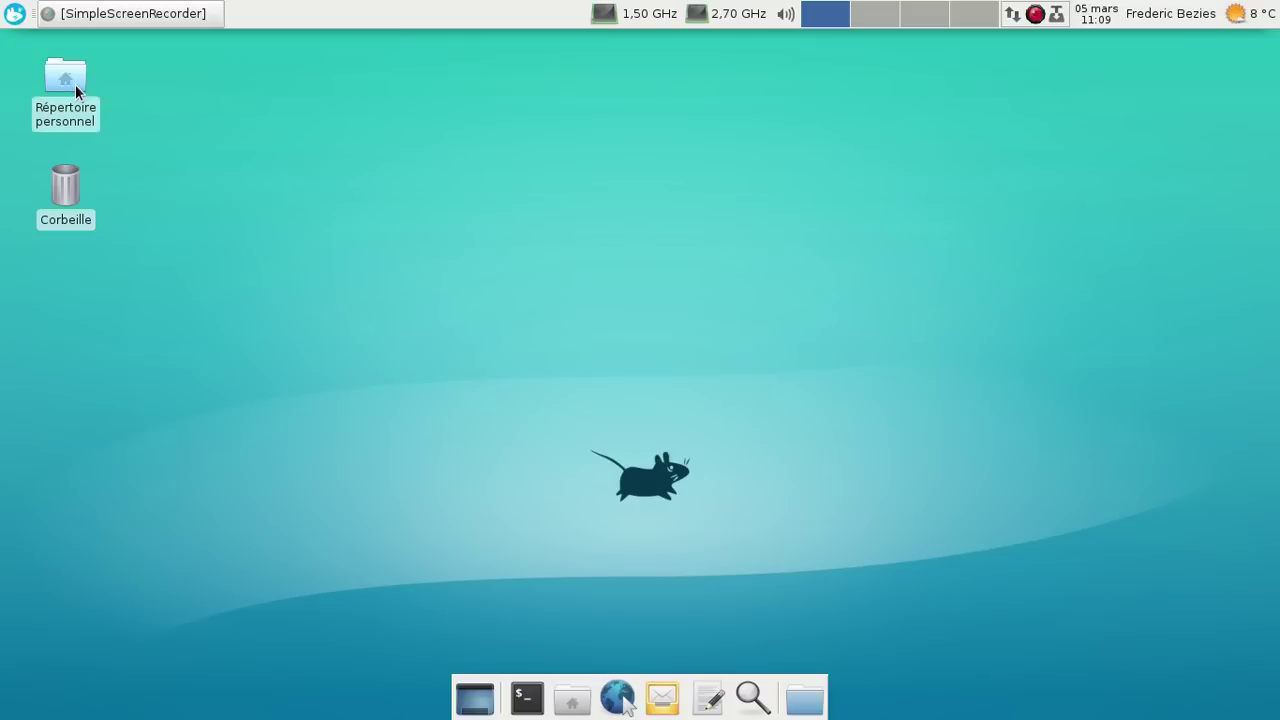
pyautogui.moveTo(480, 58); pyautogui.dragTo(579, 91)
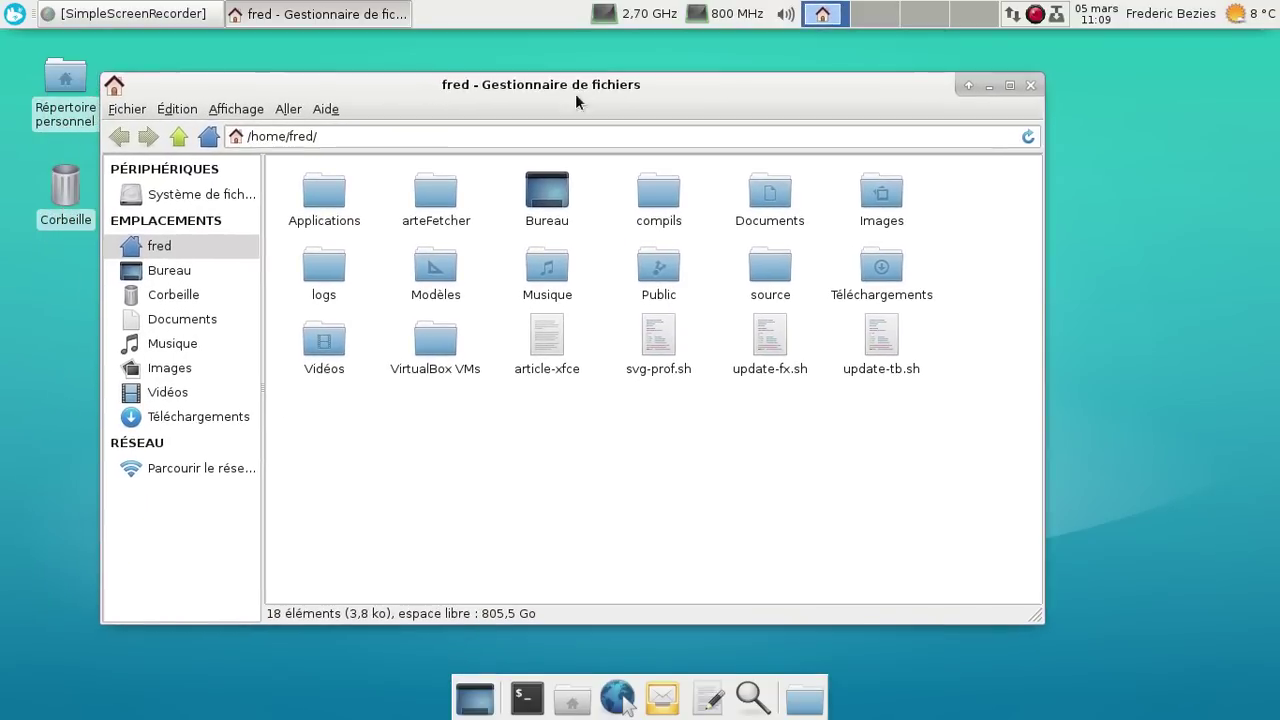
# Open the Paramètres window of the desktop environment and close the file manager showing the home folder
pyautogui.click(14, 14)
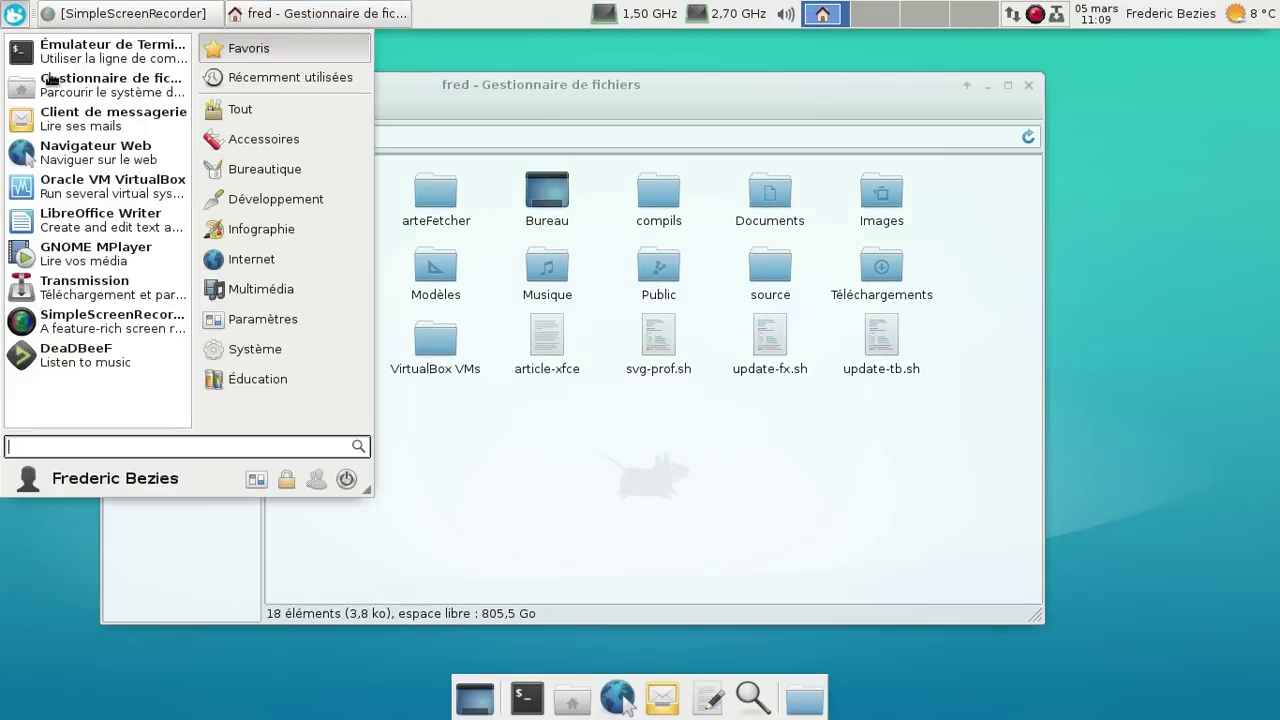
pyautogui.click(256, 479)
pyautogui.click(1027, 86)
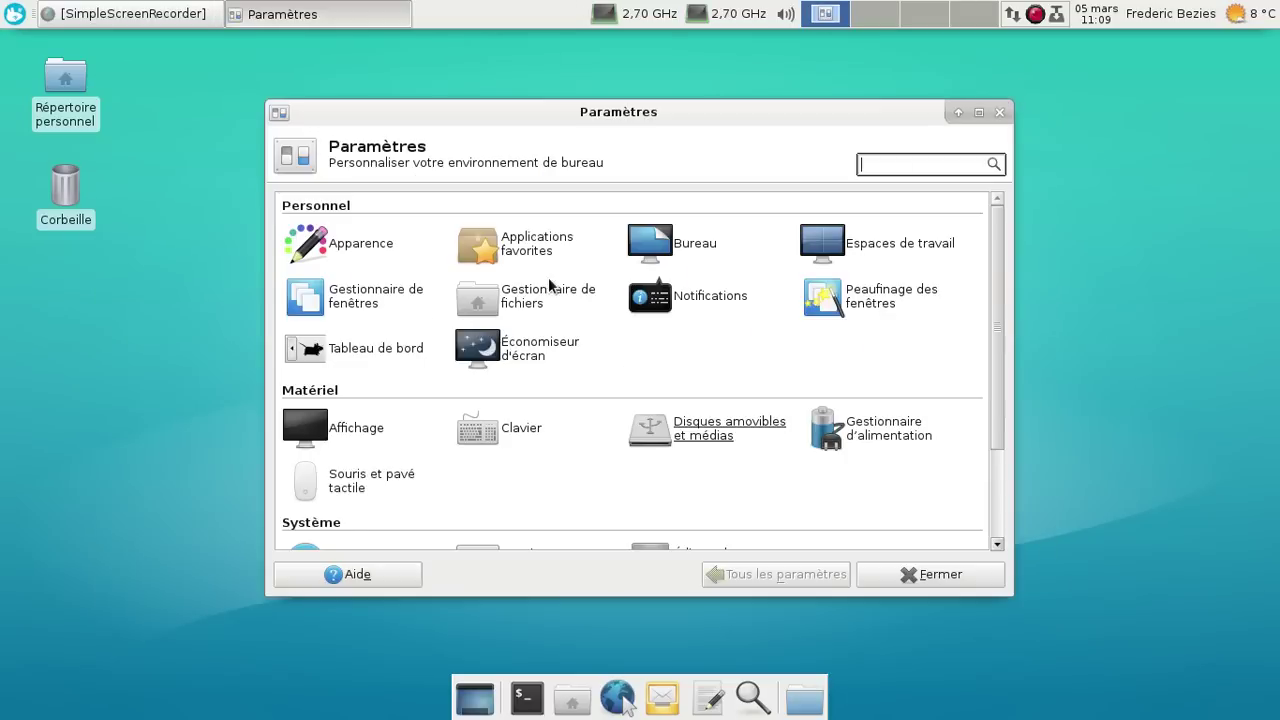
# Open the Tableau de bord settings and view the display options of Tableau de bord 2
pyautogui.click(361, 352)
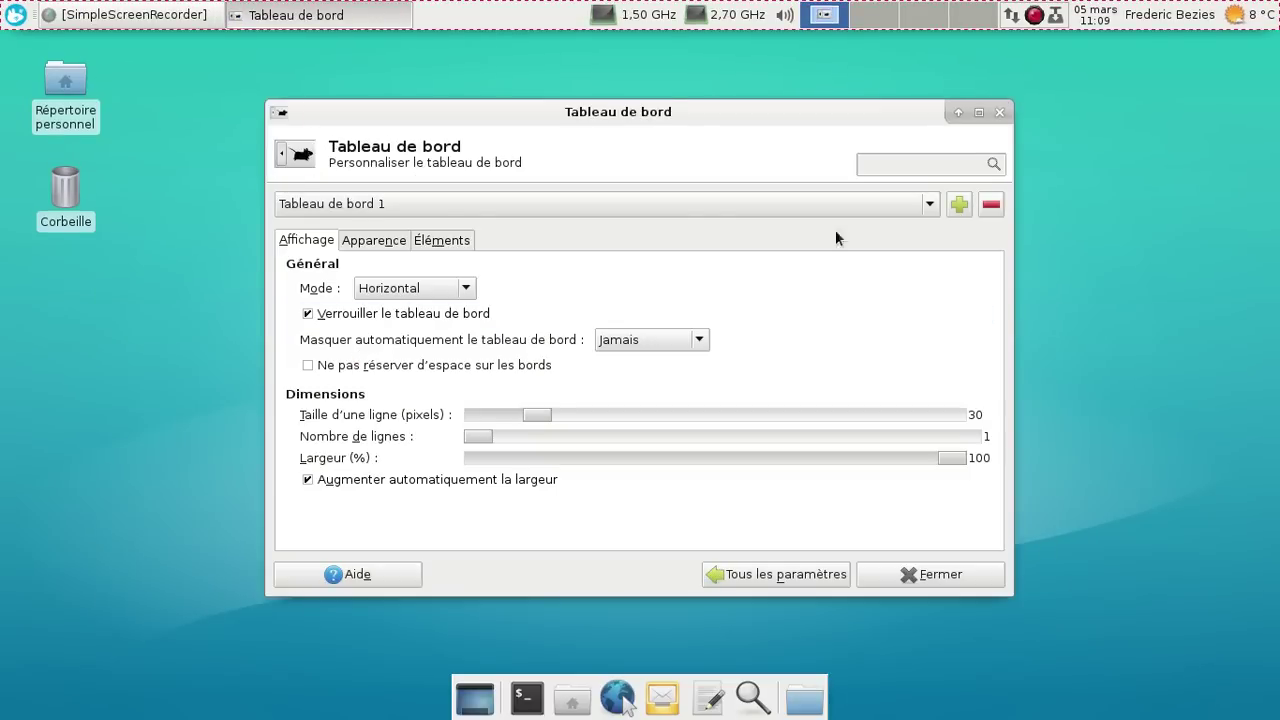
pyautogui.click(805, 203)
pyautogui.click(710, 228)
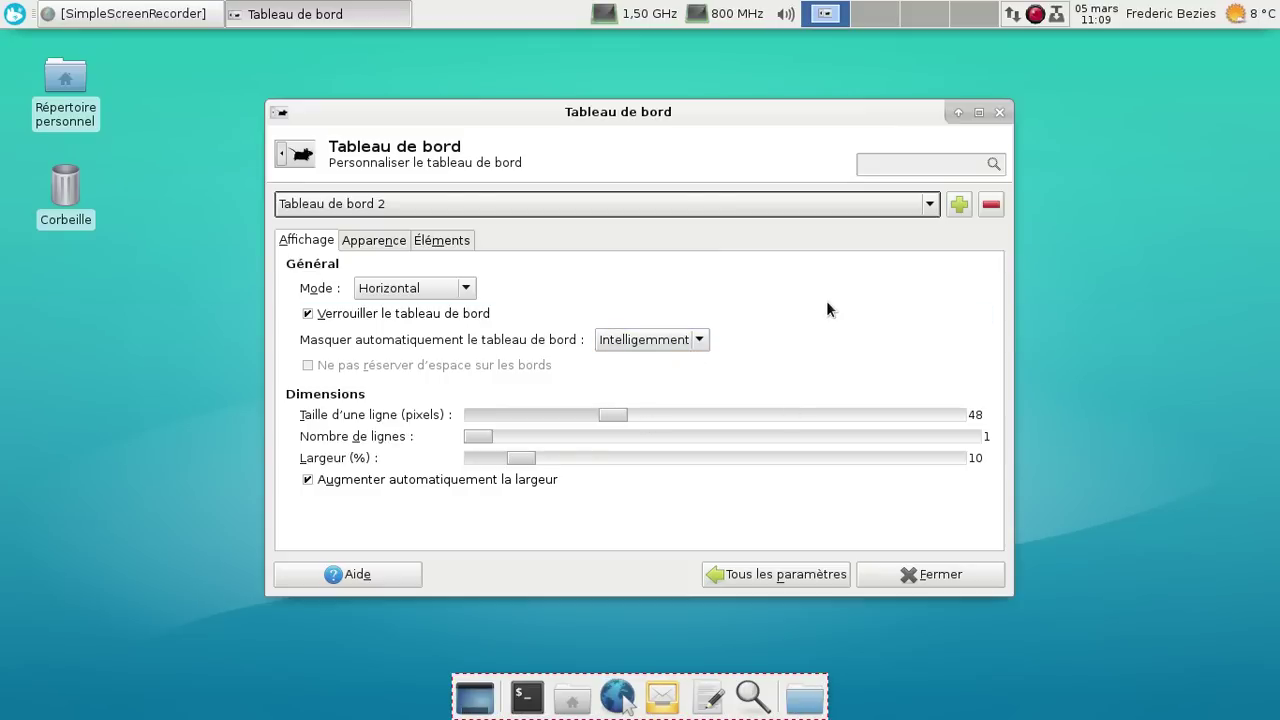
# Try a background opacity of 0 on Tableau de bord 2, restore it to 100, and close the settings
pyautogui.click(388, 242)
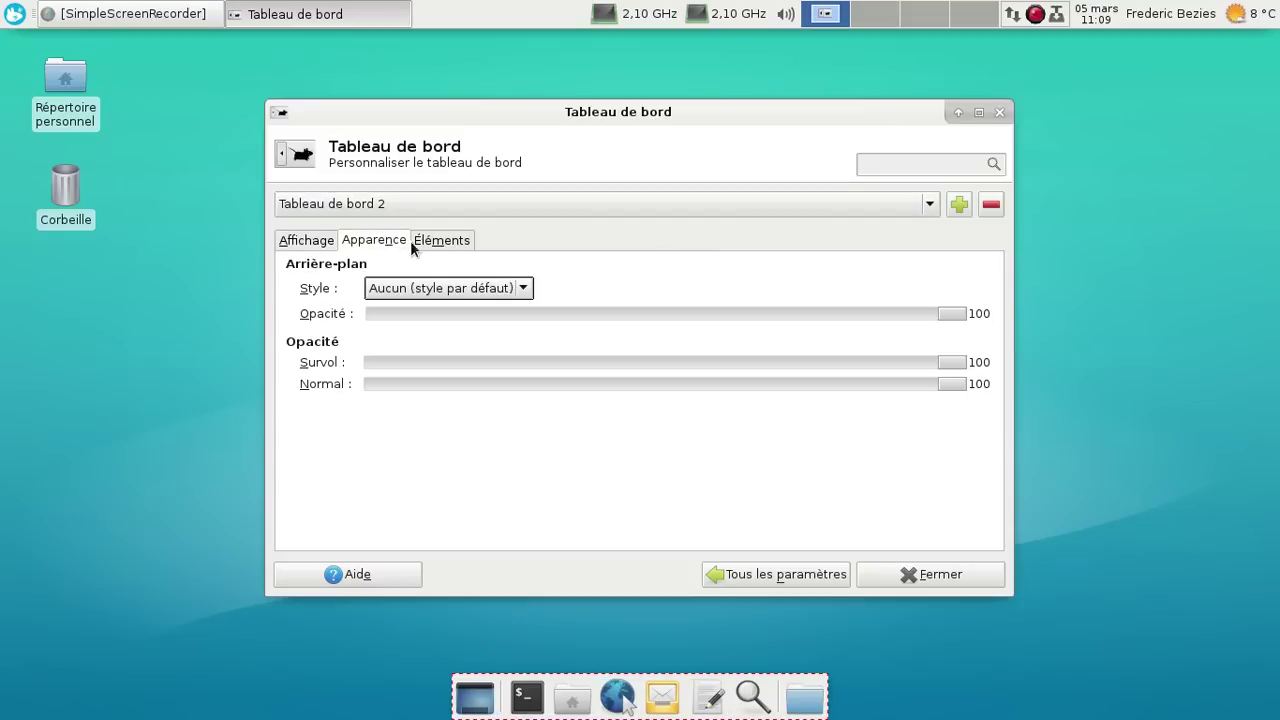
pyautogui.moveTo(963, 321); pyautogui.dragTo(379, 332)
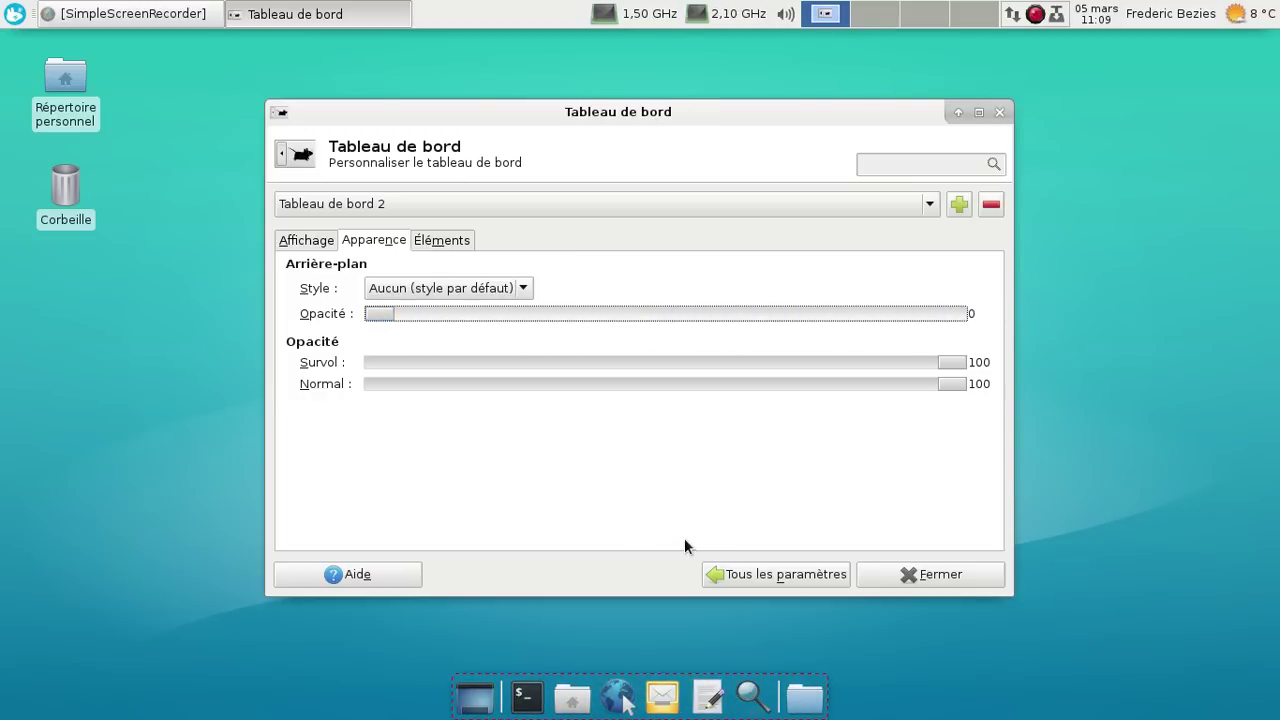
pyautogui.moveTo(364, 322); pyautogui.dragTo(960, 317)
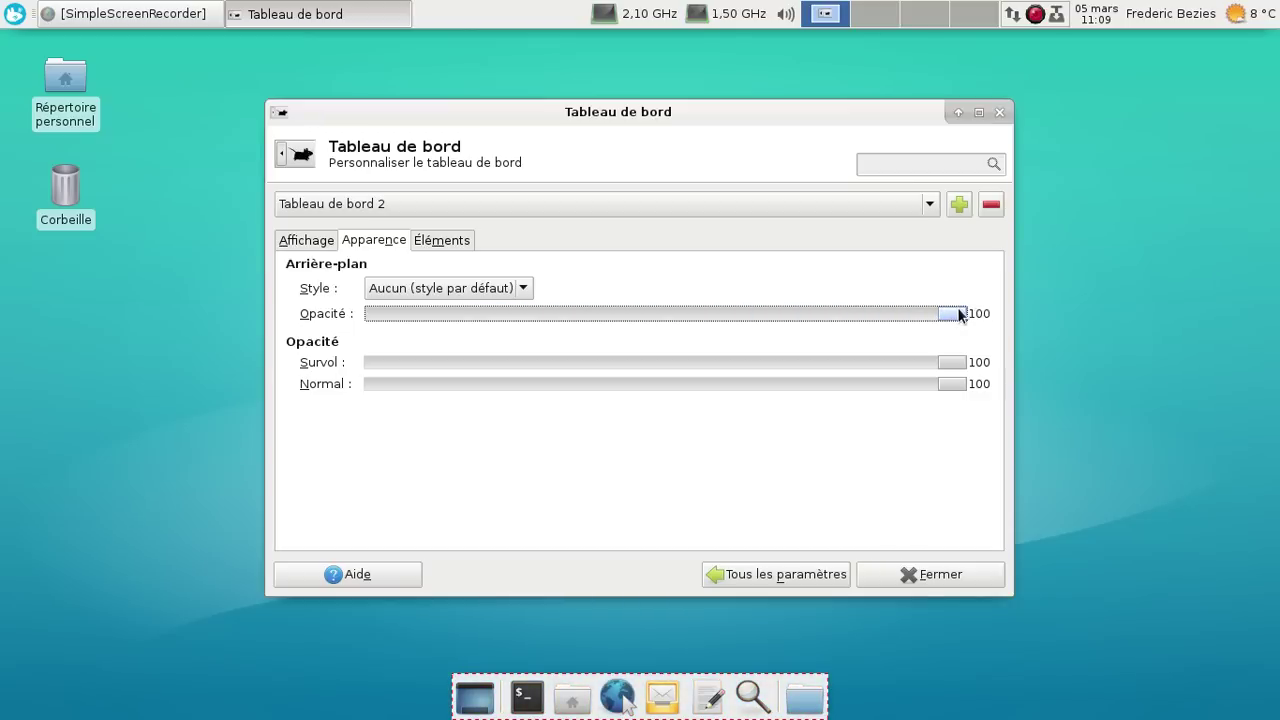
pyautogui.click(1003, 110)
# View the applications in the Paramètres and Système categories and launch the Gestionnaire de tâches
pyautogui.click(14, 13)
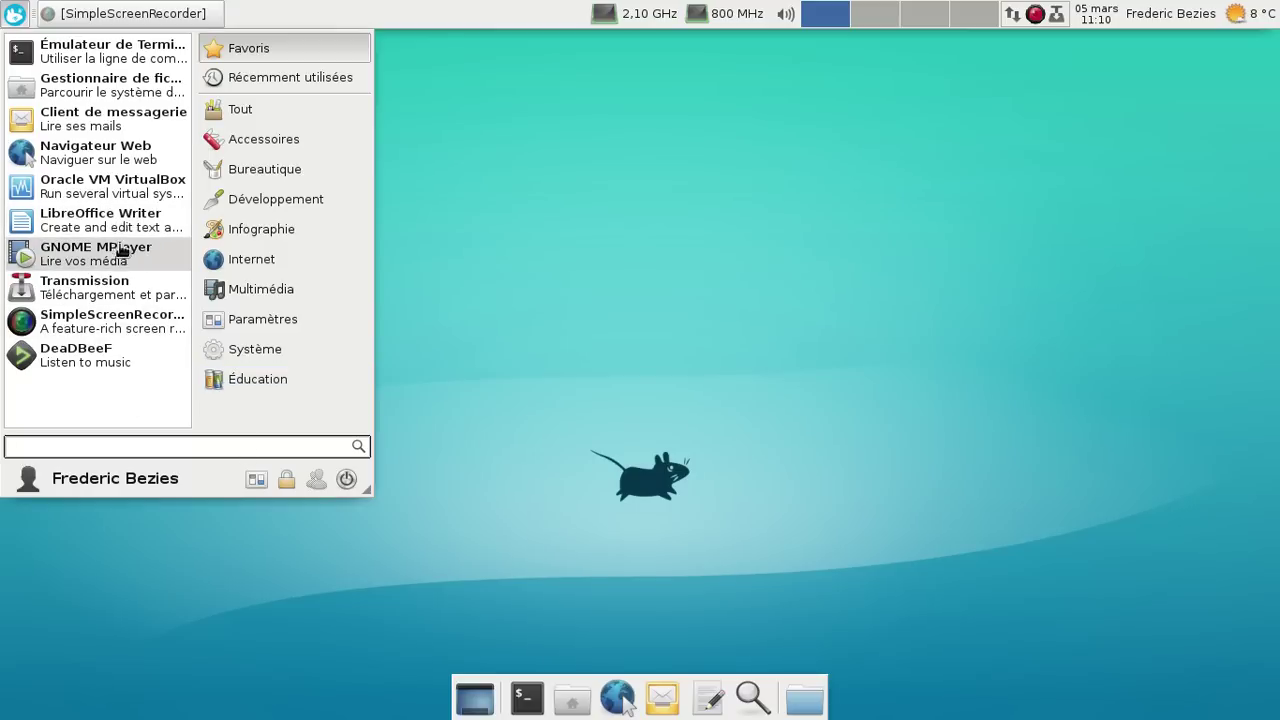
pyautogui.click(262, 321)
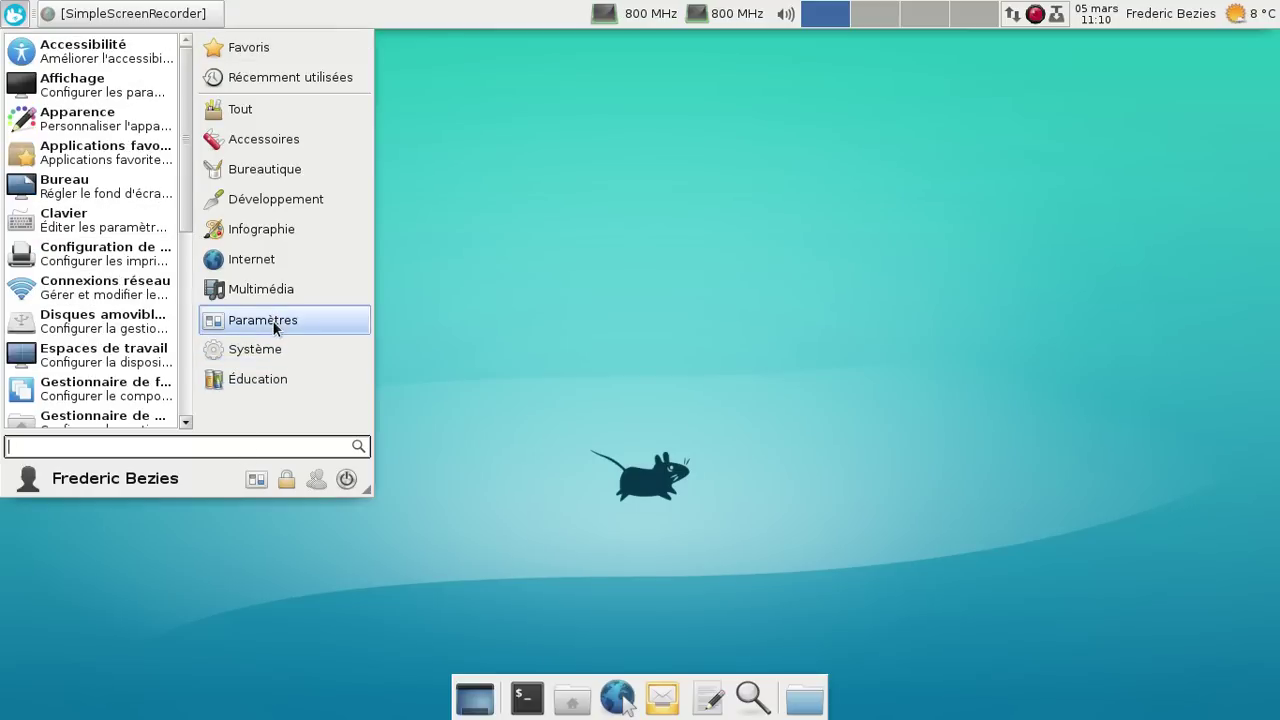
pyautogui.click(267, 347)
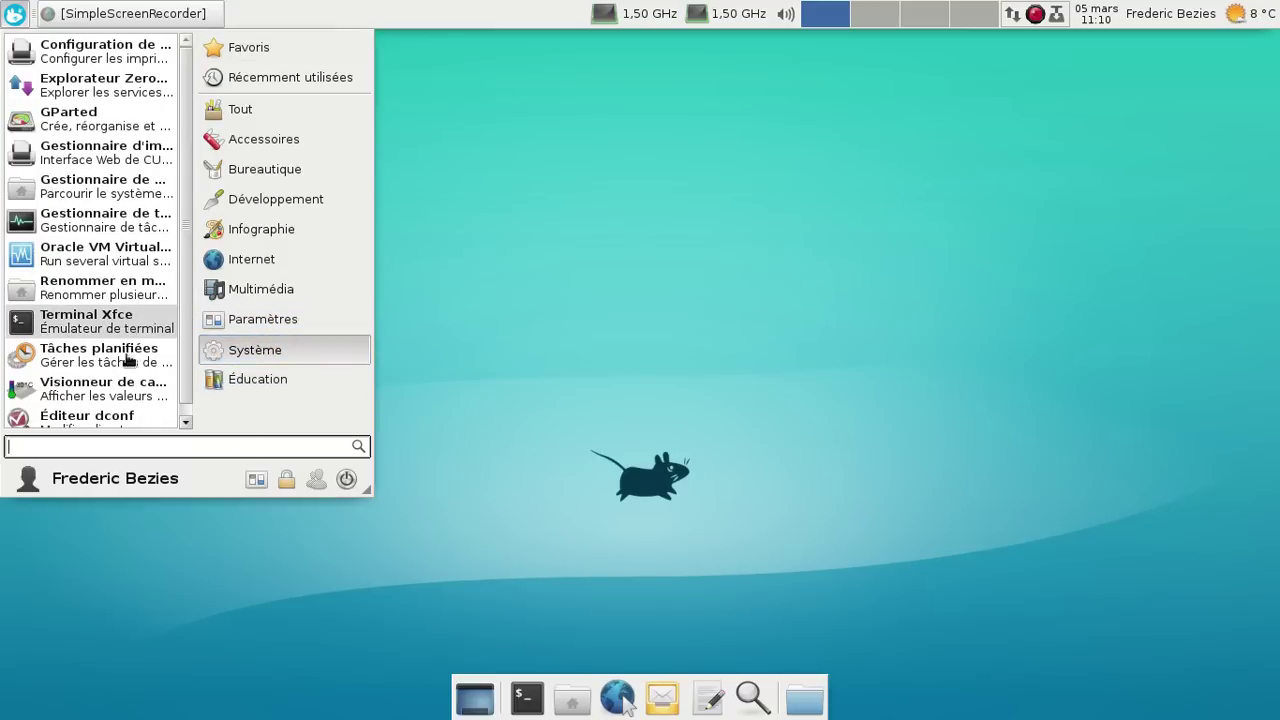
pyautogui.click(119, 230)
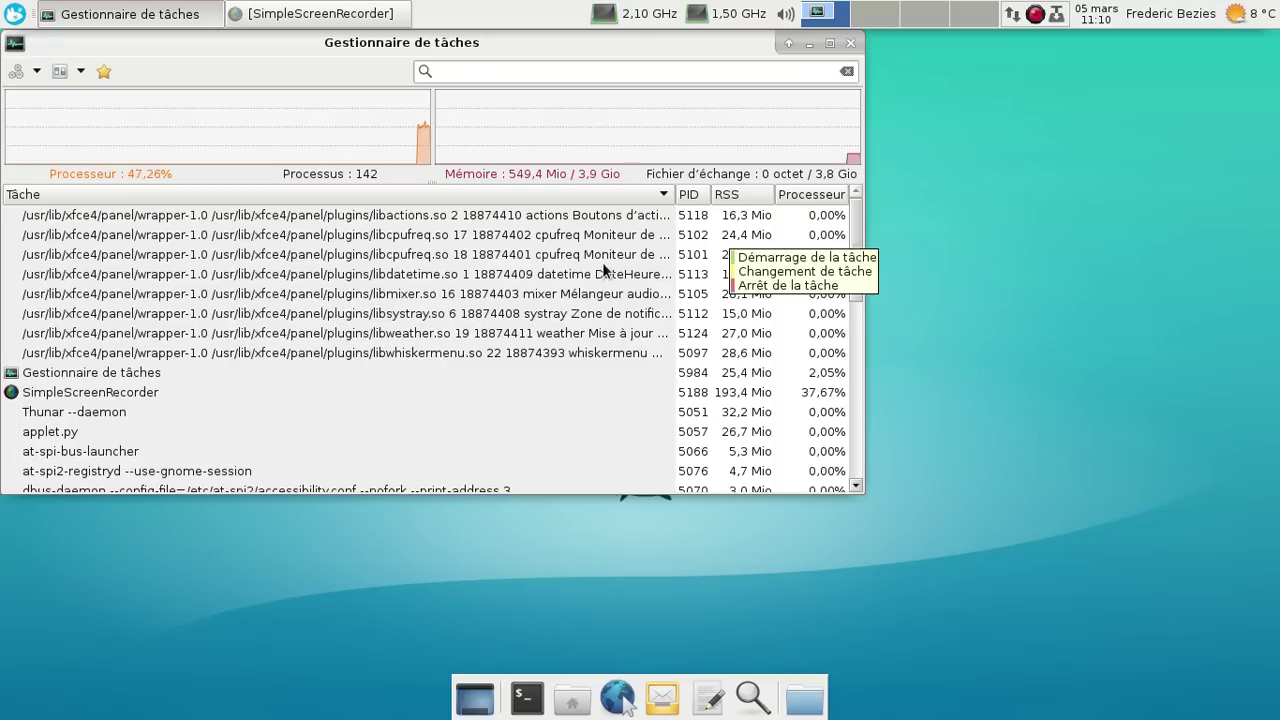
# Examine the running processes and memory use in the Gestionnaire de tâches, then close it
pyautogui.scroll(-3, 603, 270)
pyautogui.scroll(-5, 603, 270)
pyautogui.scroll(8, 603, 270)
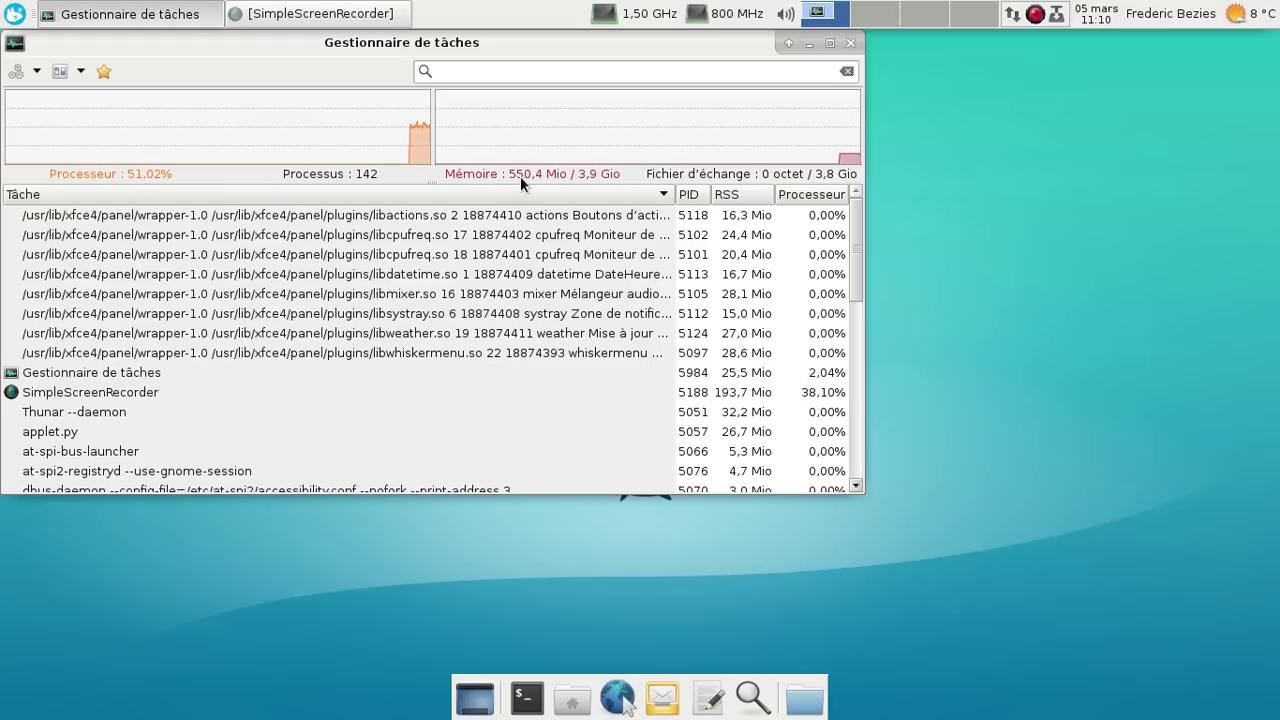
pyautogui.scroll(-1, 617, 320)
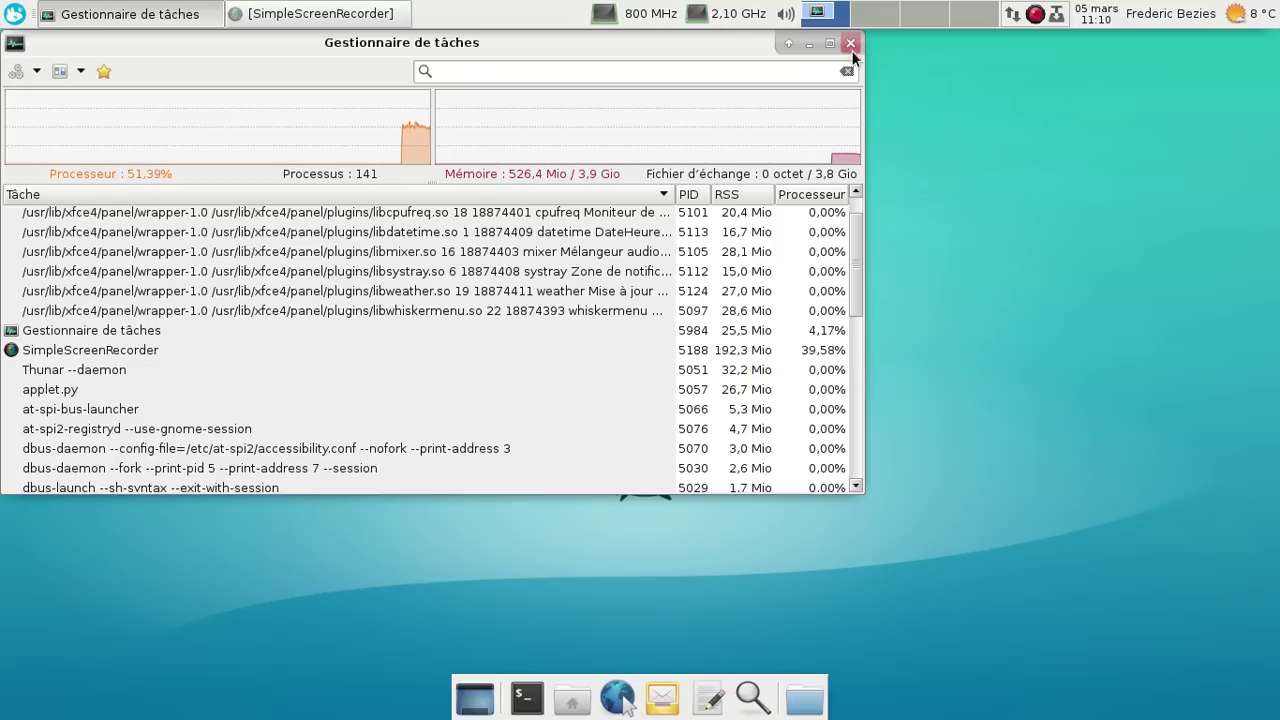
pyautogui.click(850, 43)
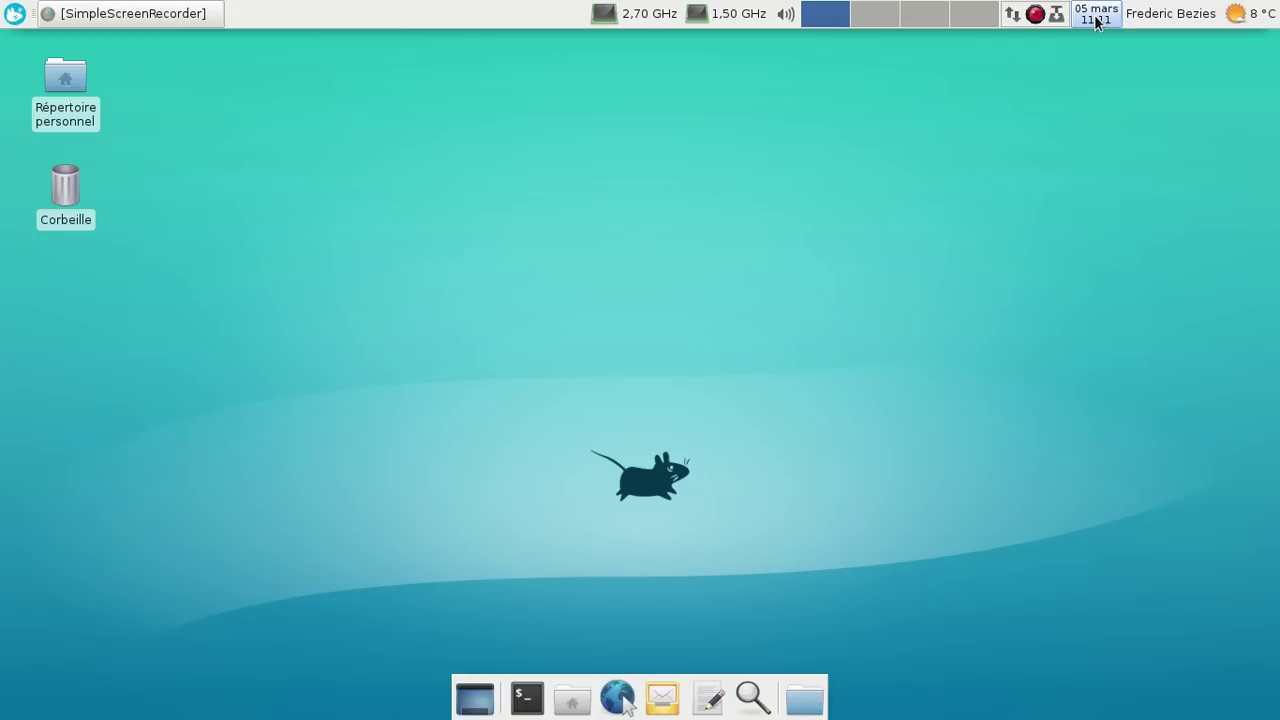
# Open the Ajouter de nouveaux éléments dialog for the upper panel
pyautogui.rightClick(524, 14)
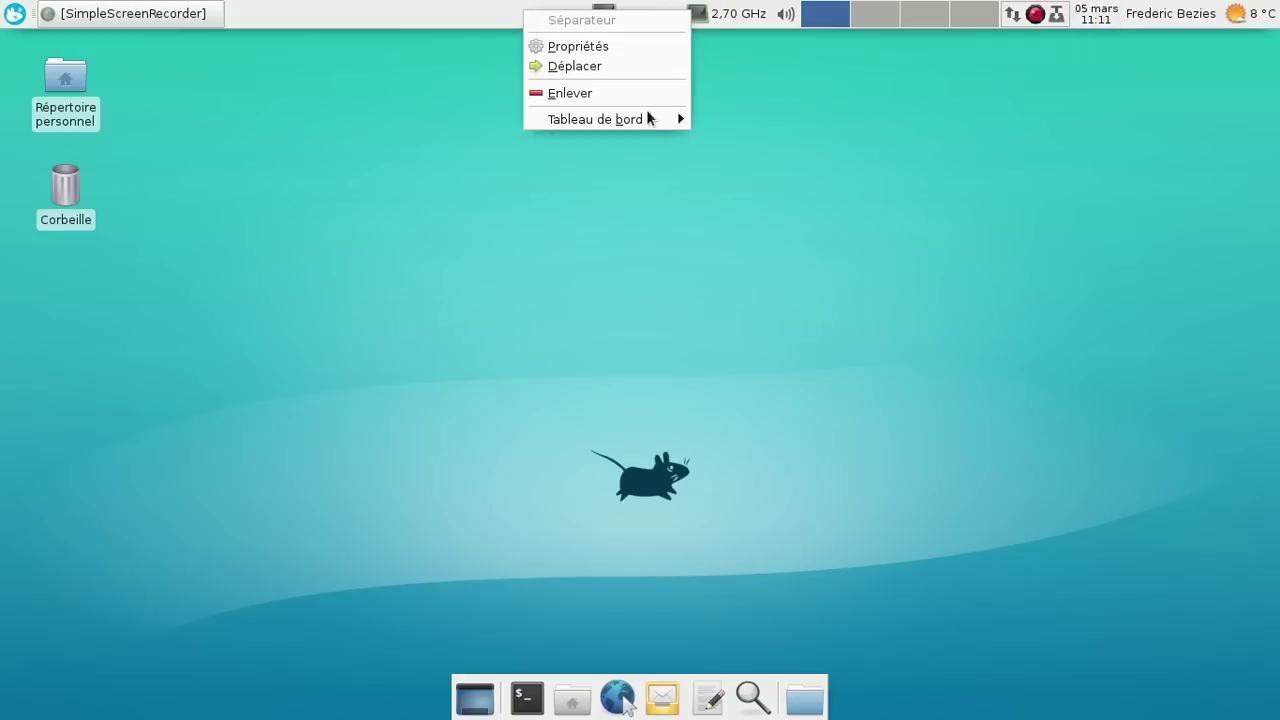
pyautogui.moveTo(649, 118)
pyautogui.click(813, 121)
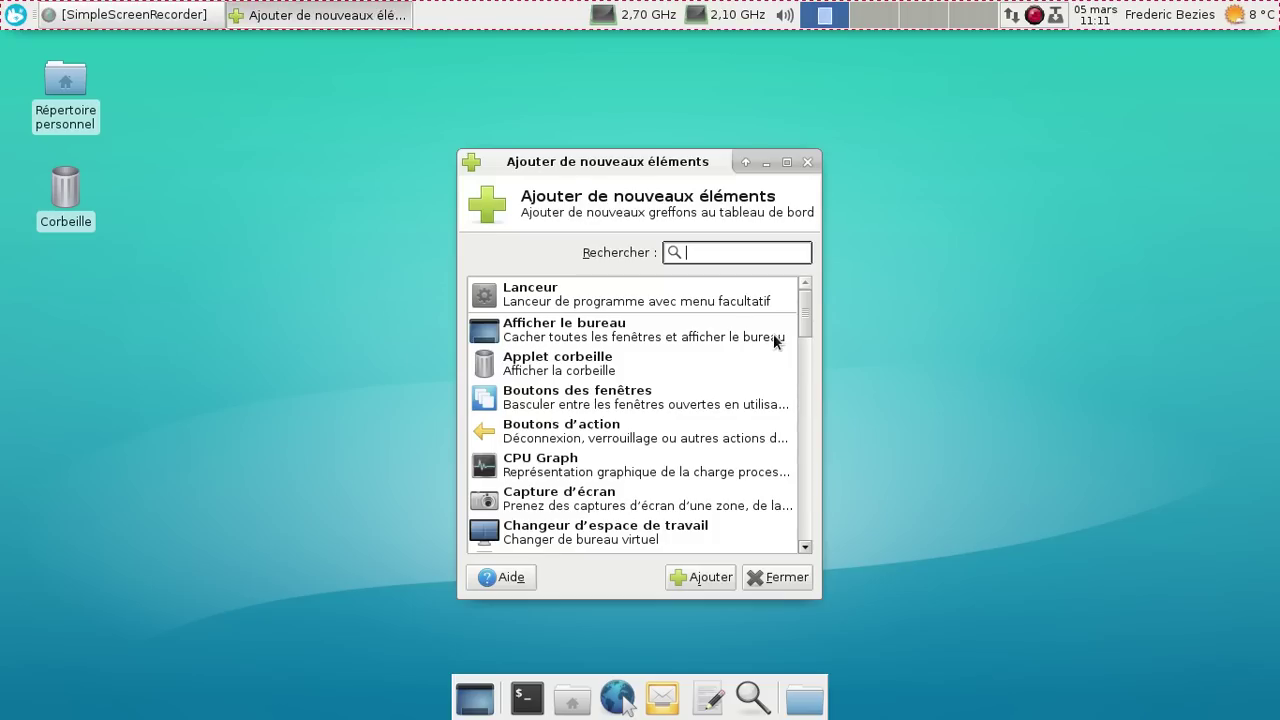
# Examine the available panel plugins through to Zone de notification and back, then close the dialog without adding any
pyautogui.scroll(-5, 773, 335)
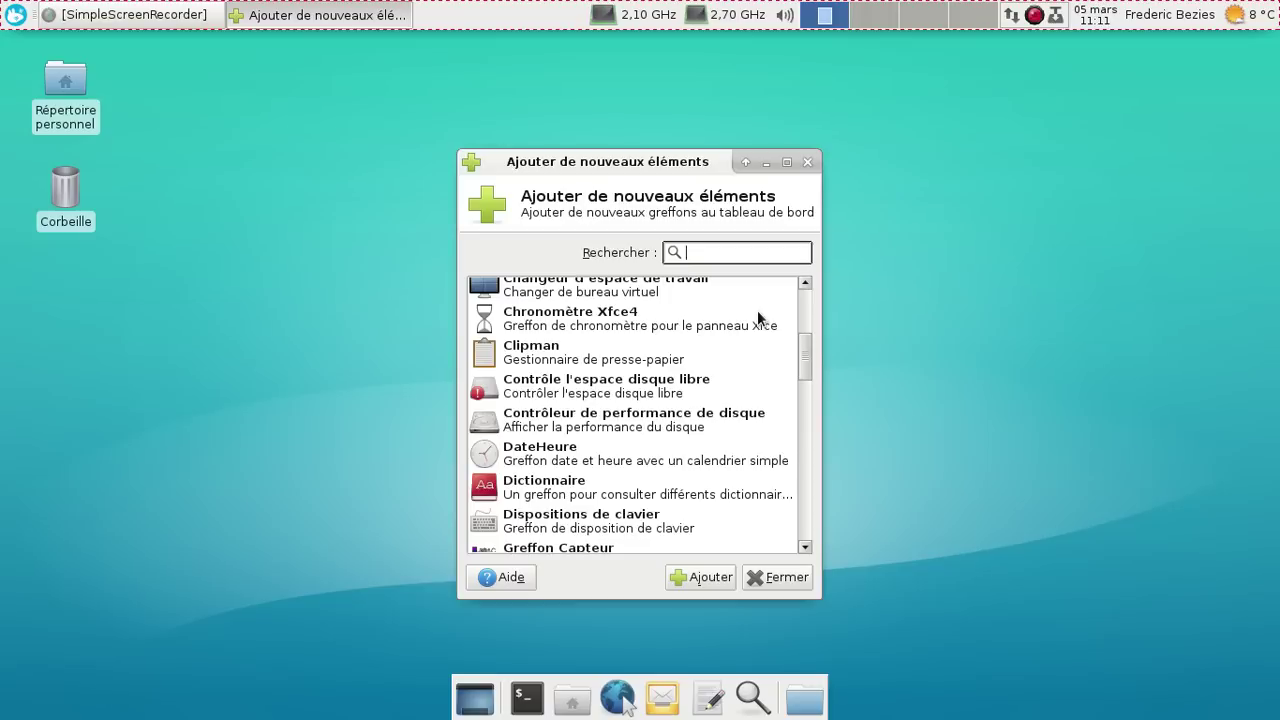
pyautogui.scroll(-1, 757, 315)
pyautogui.scroll(-1, 757, 315)
pyautogui.scroll(-2, 757, 317)
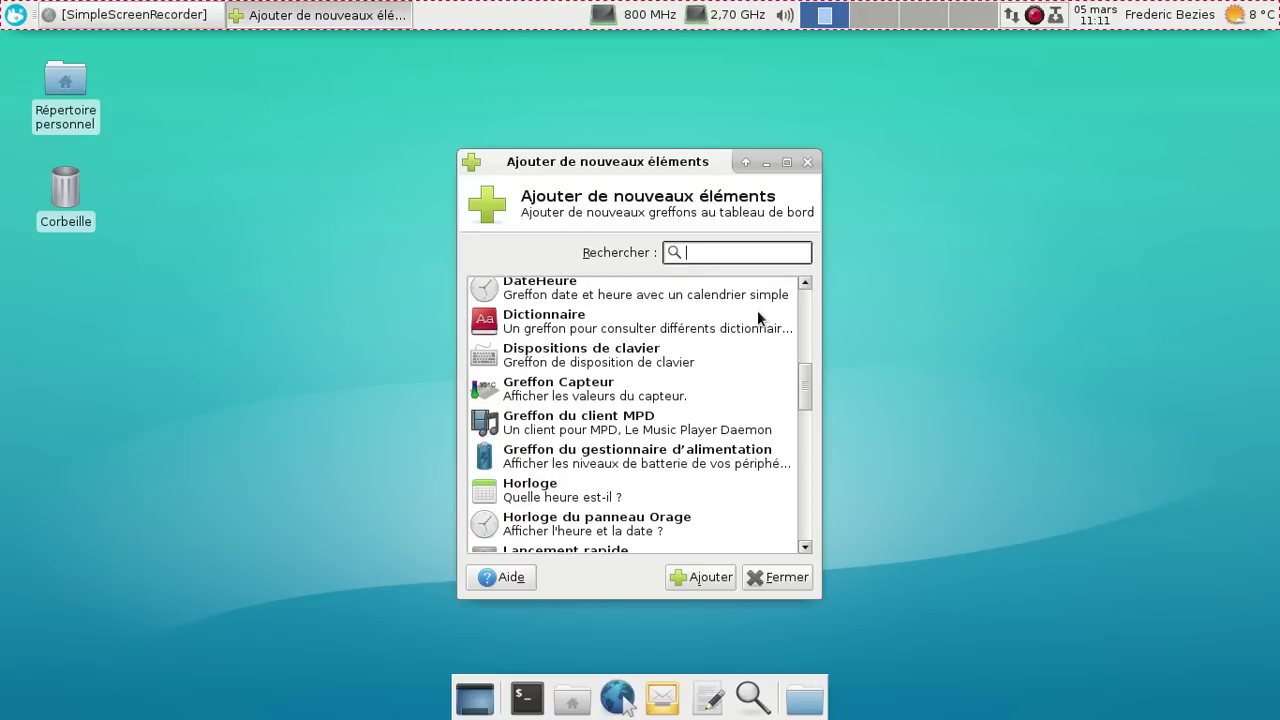
pyautogui.scroll(-4, 757, 317)
pyautogui.scroll(-1, 757, 317)
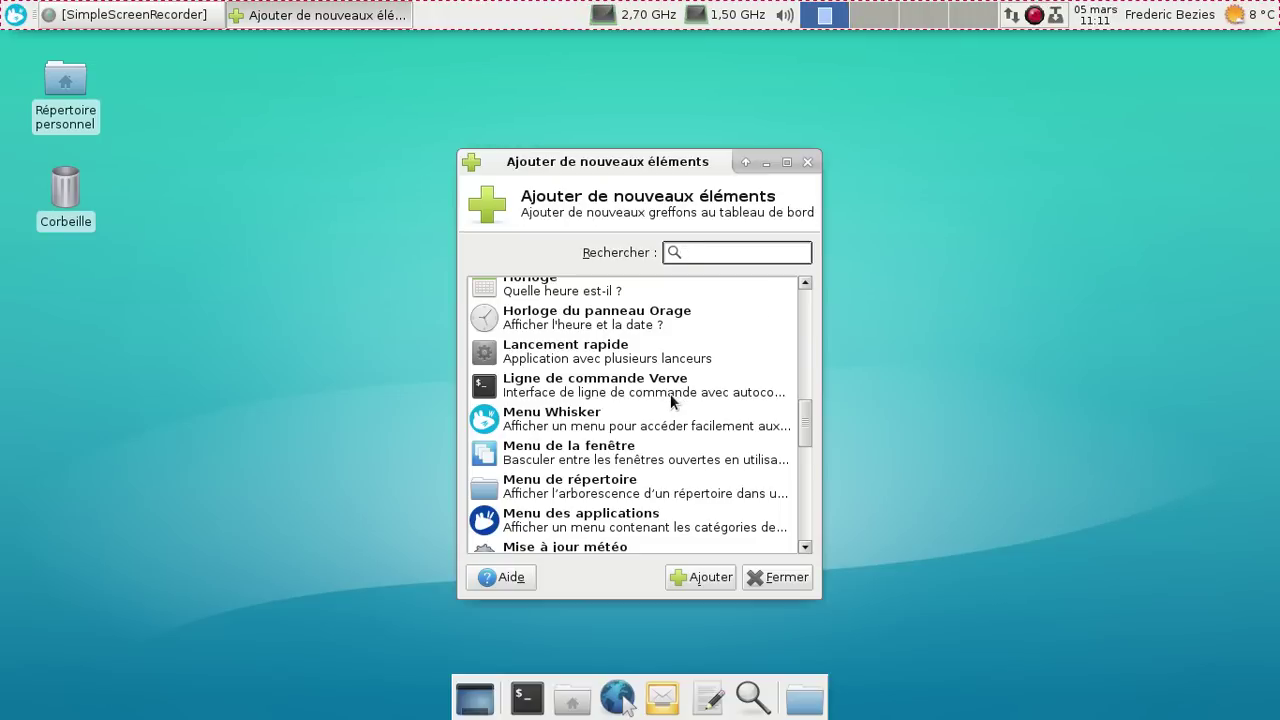
pyautogui.scroll(-5, 737, 342)
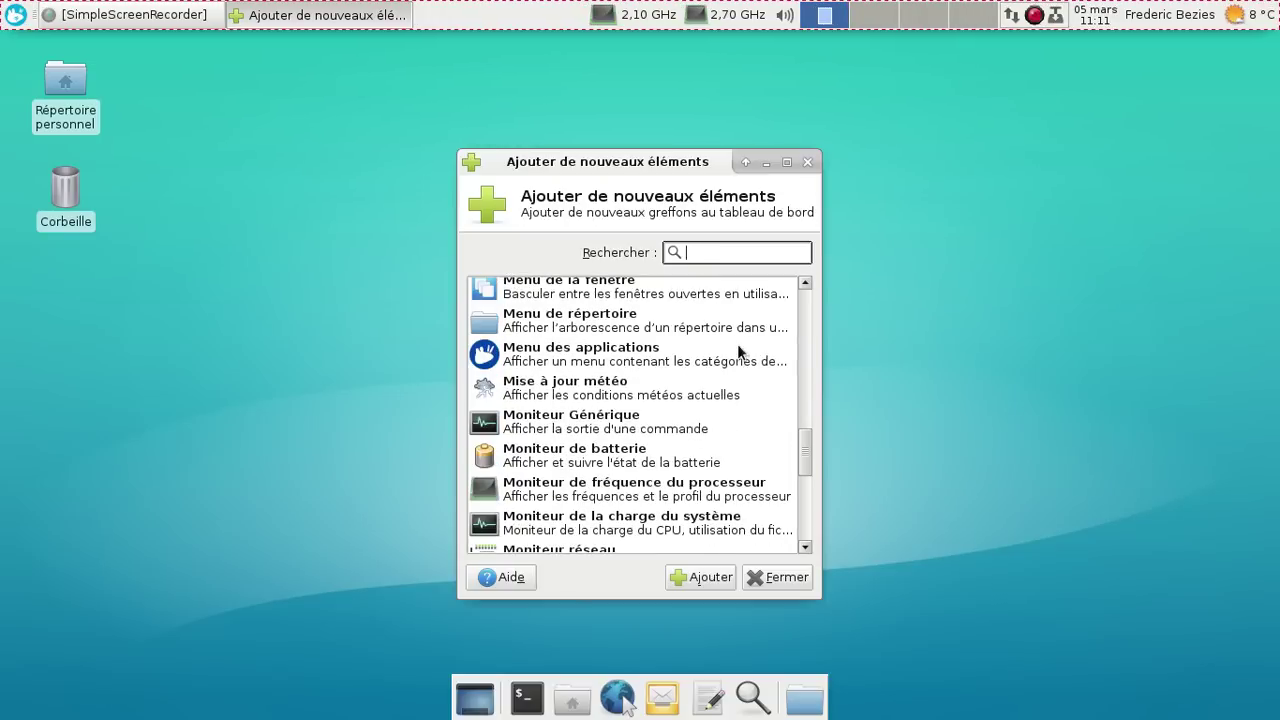
pyautogui.scroll(-1, 737, 345)
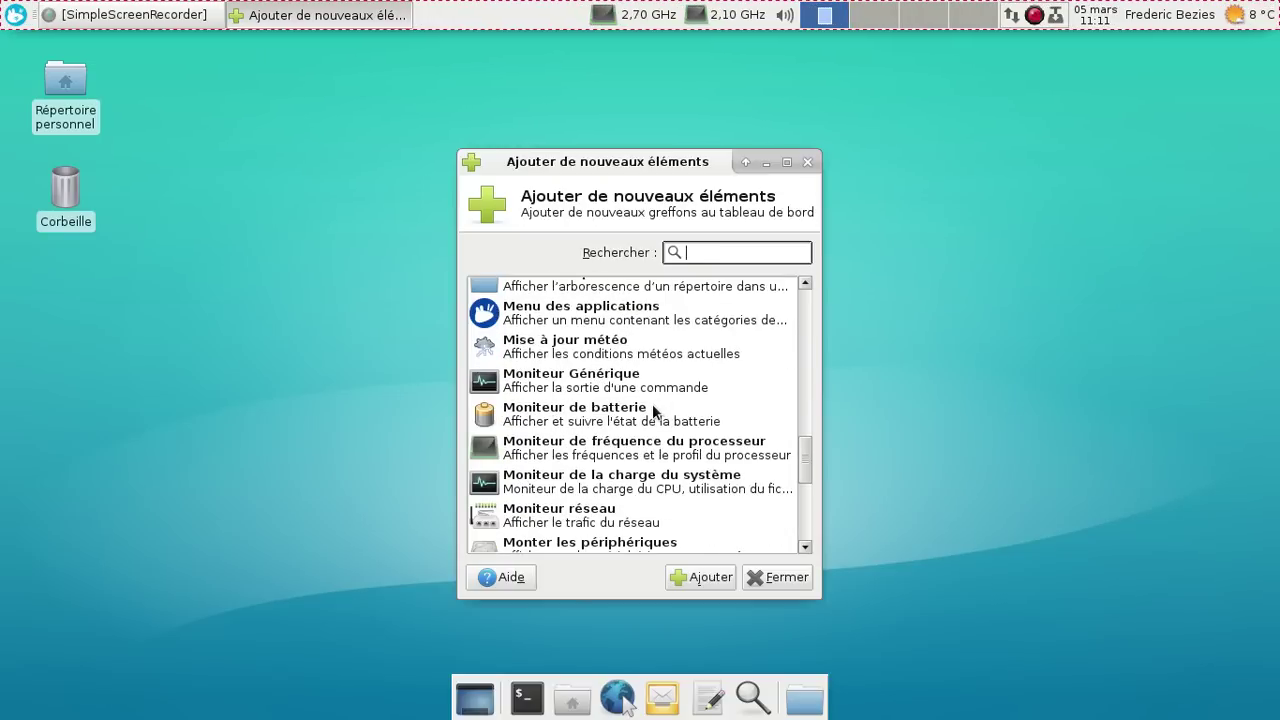
pyautogui.scroll(-3, 651, 405)
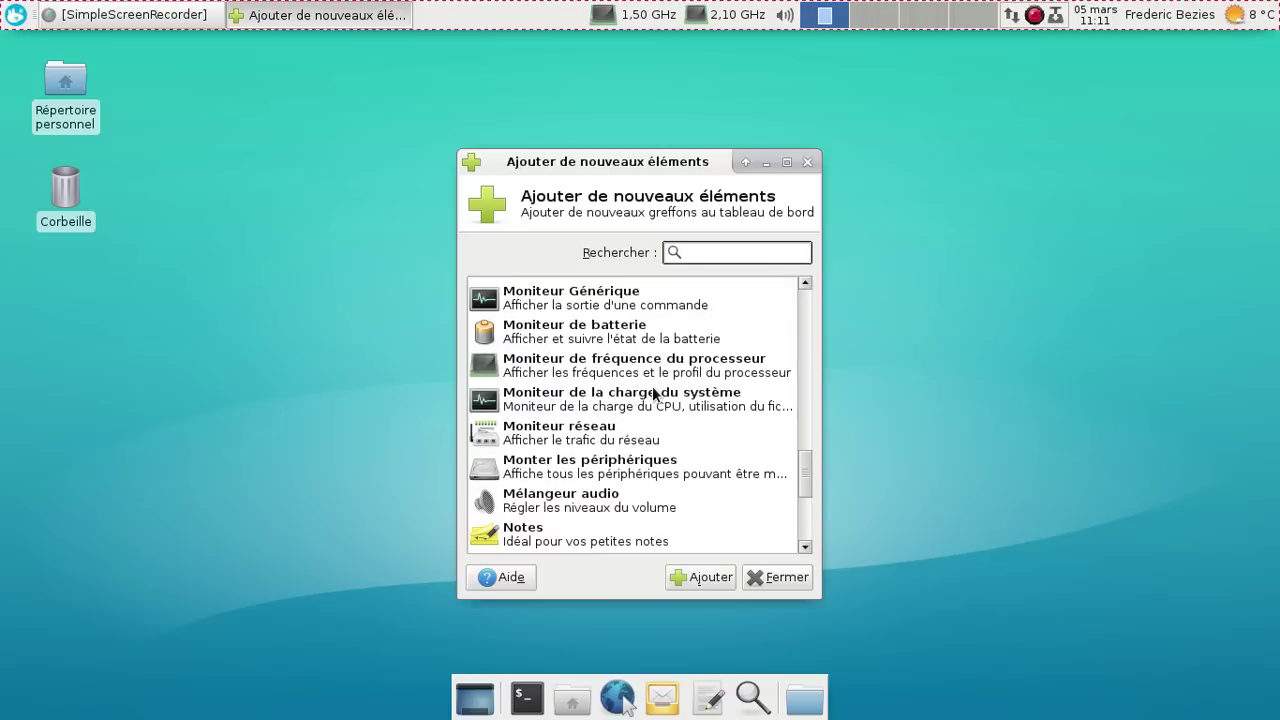
pyautogui.scroll(-1, 652, 390)
pyautogui.scroll(-3, 652, 390)
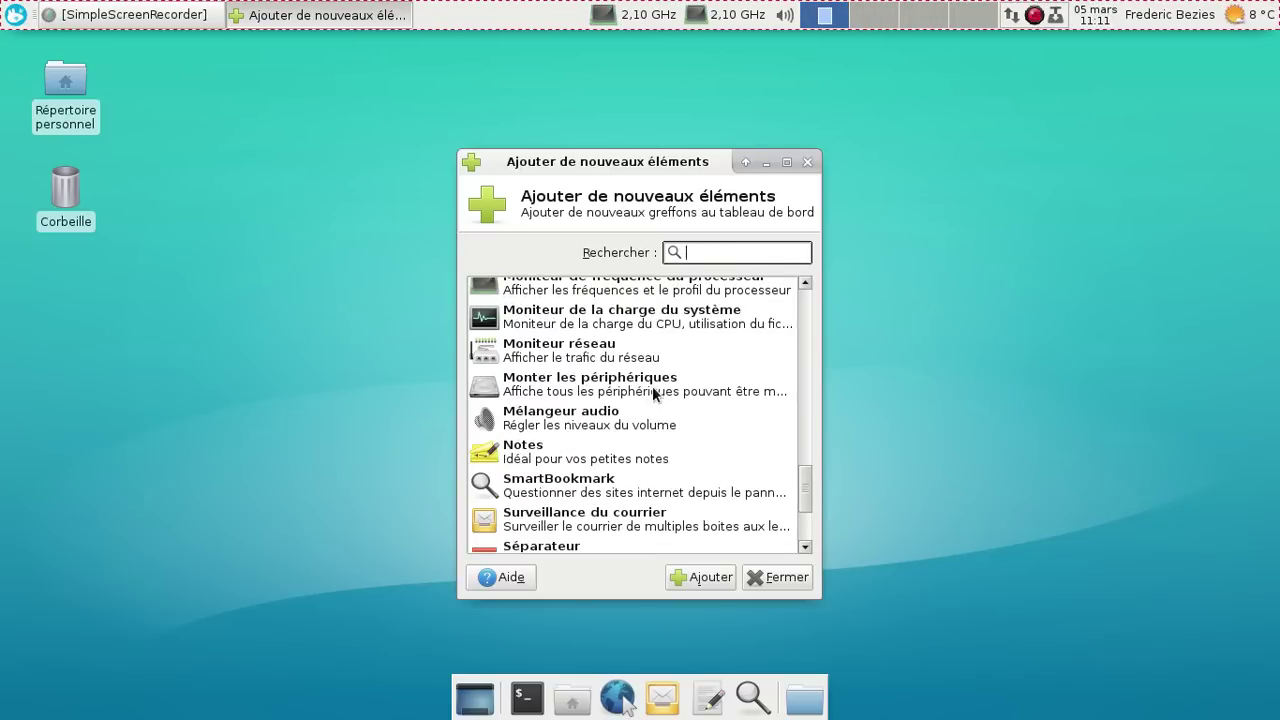
pyautogui.scroll(-1, 652, 390)
pyautogui.scroll(-1, 652, 394)
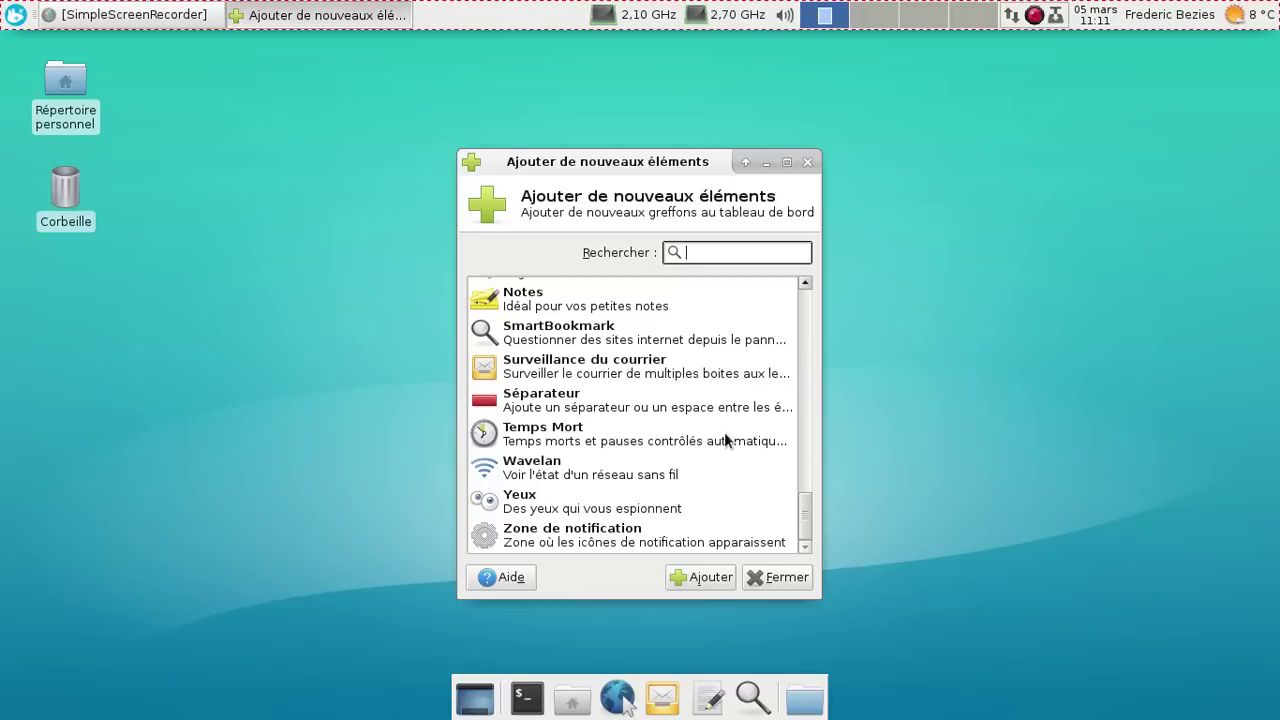
pyautogui.scroll(1, 727, 440)
pyautogui.scroll(1, 727, 440)
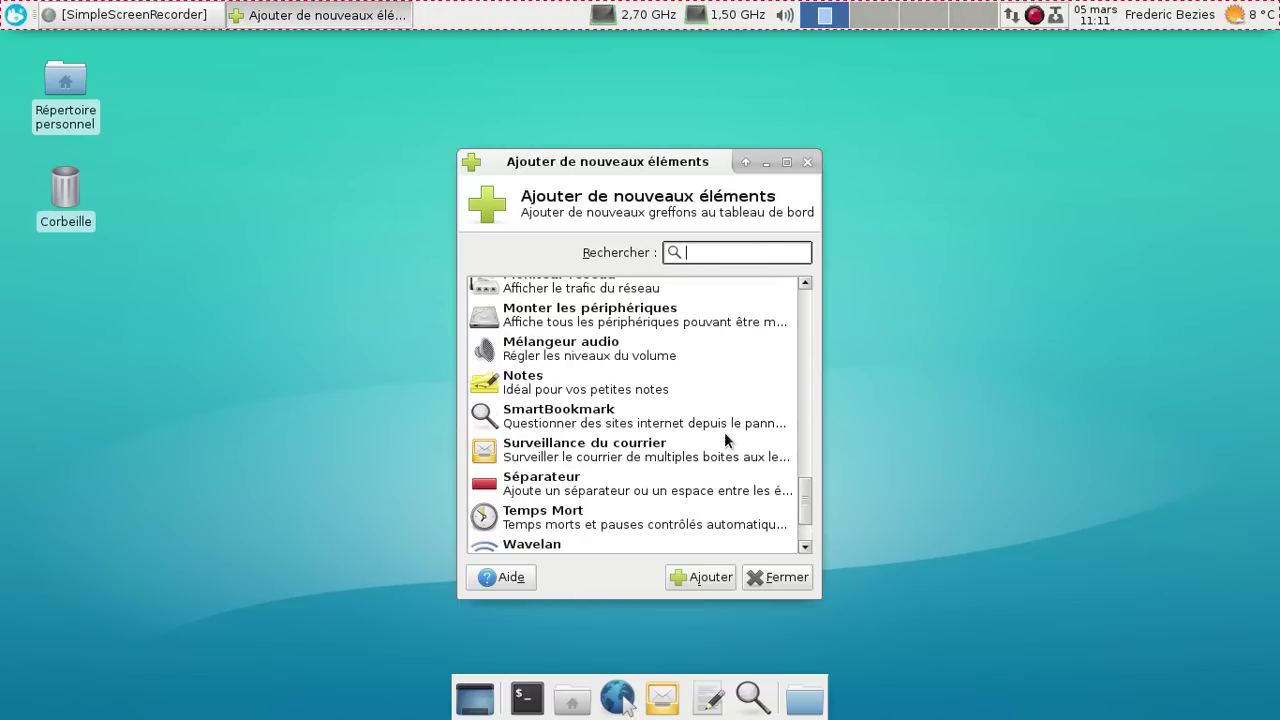
pyautogui.scroll(5, 724, 432)
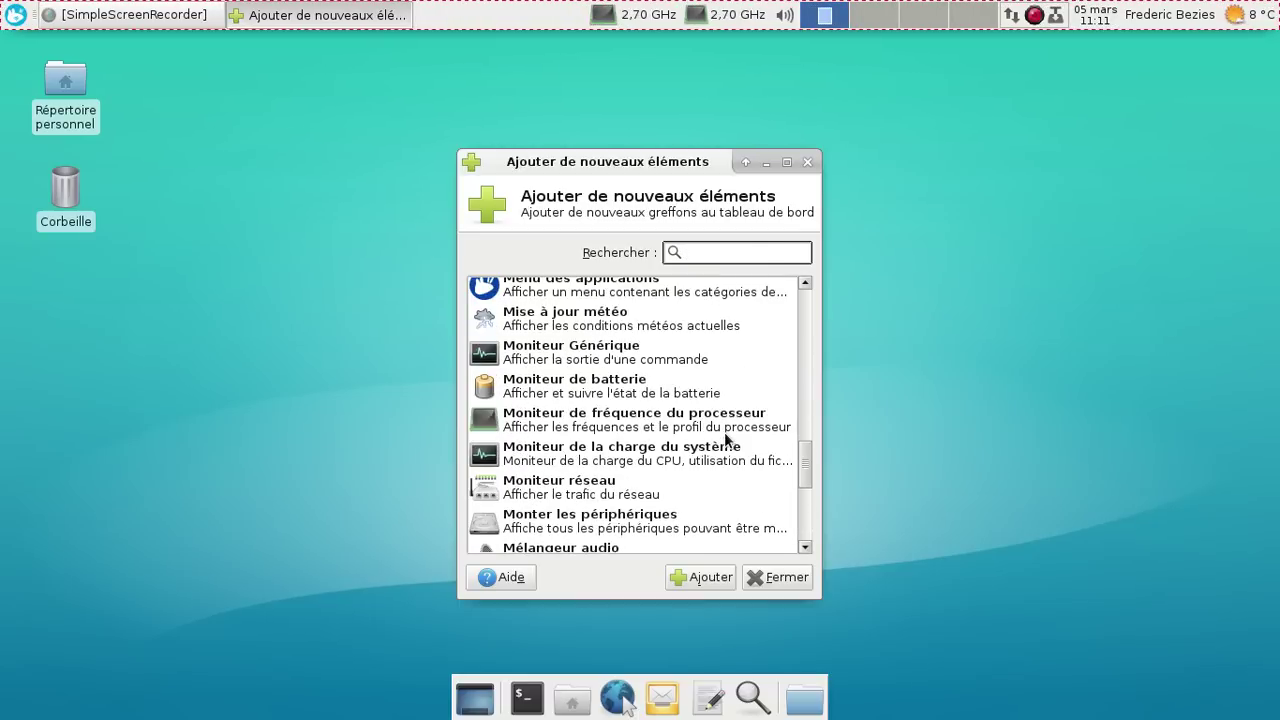
pyautogui.scroll(3, 724, 432)
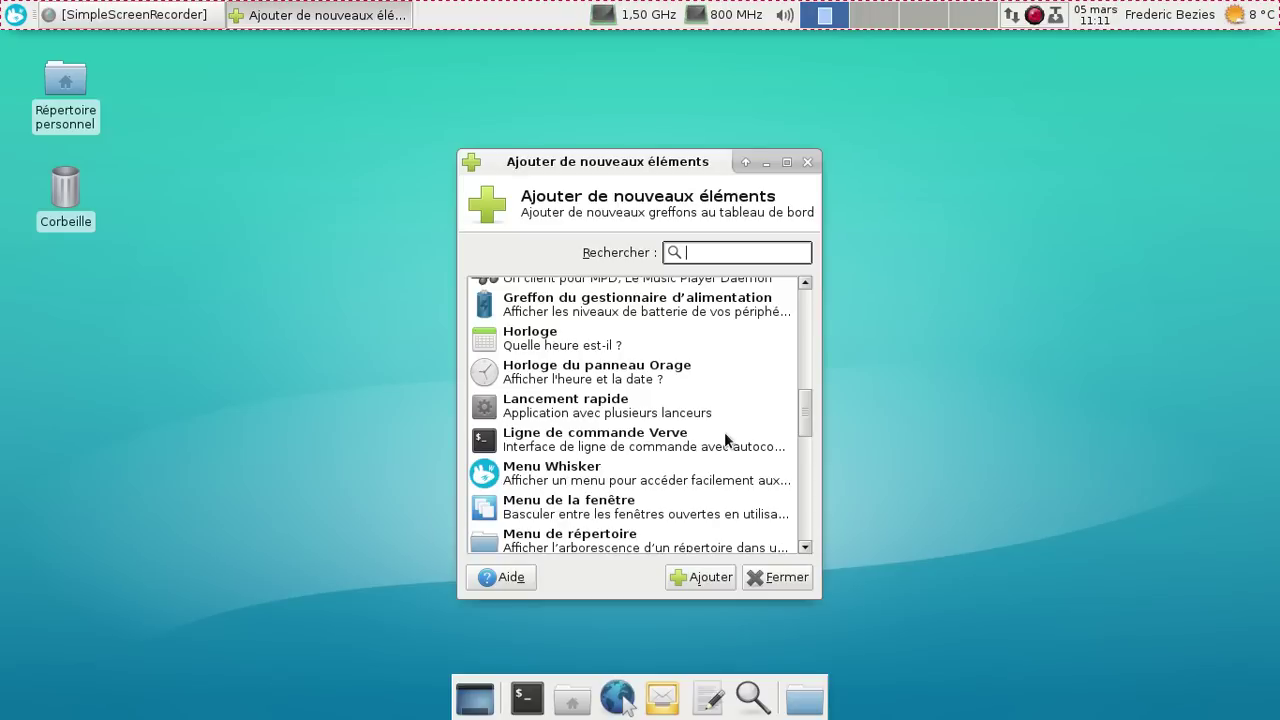
pyautogui.scroll(3, 724, 432)
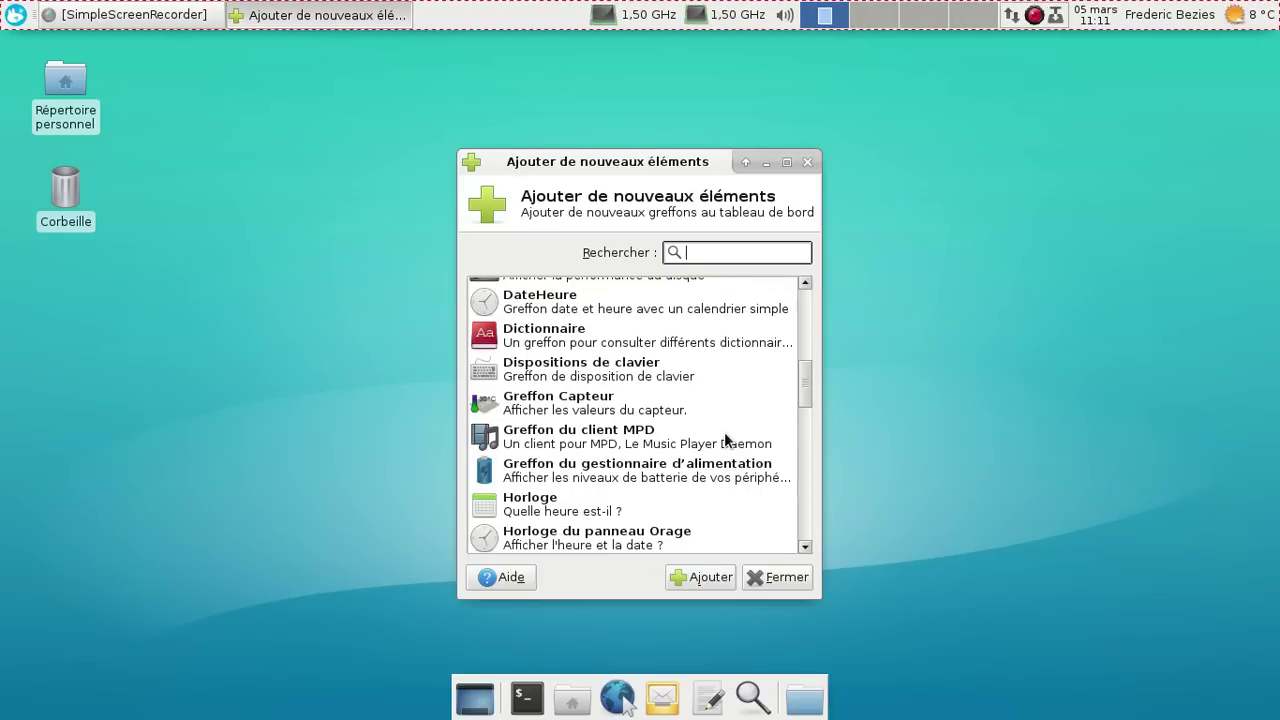
pyautogui.scroll(2, 724, 432)
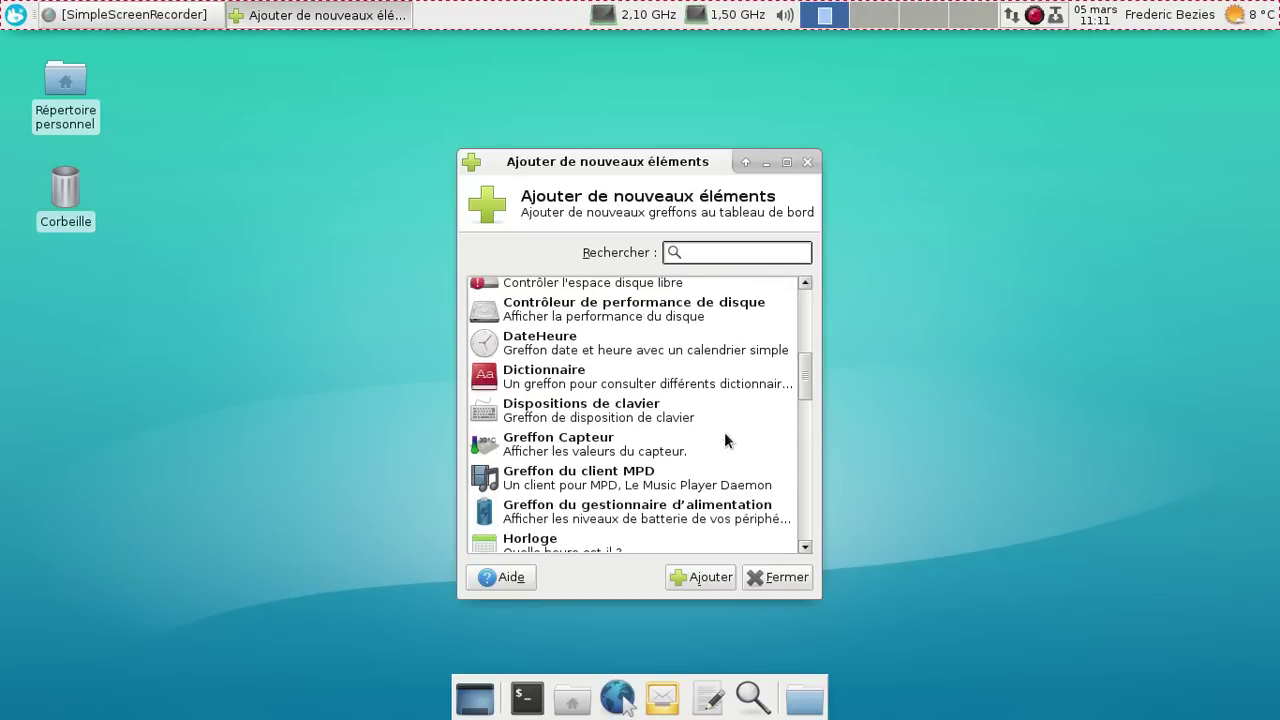
pyautogui.scroll(2, 679, 394)
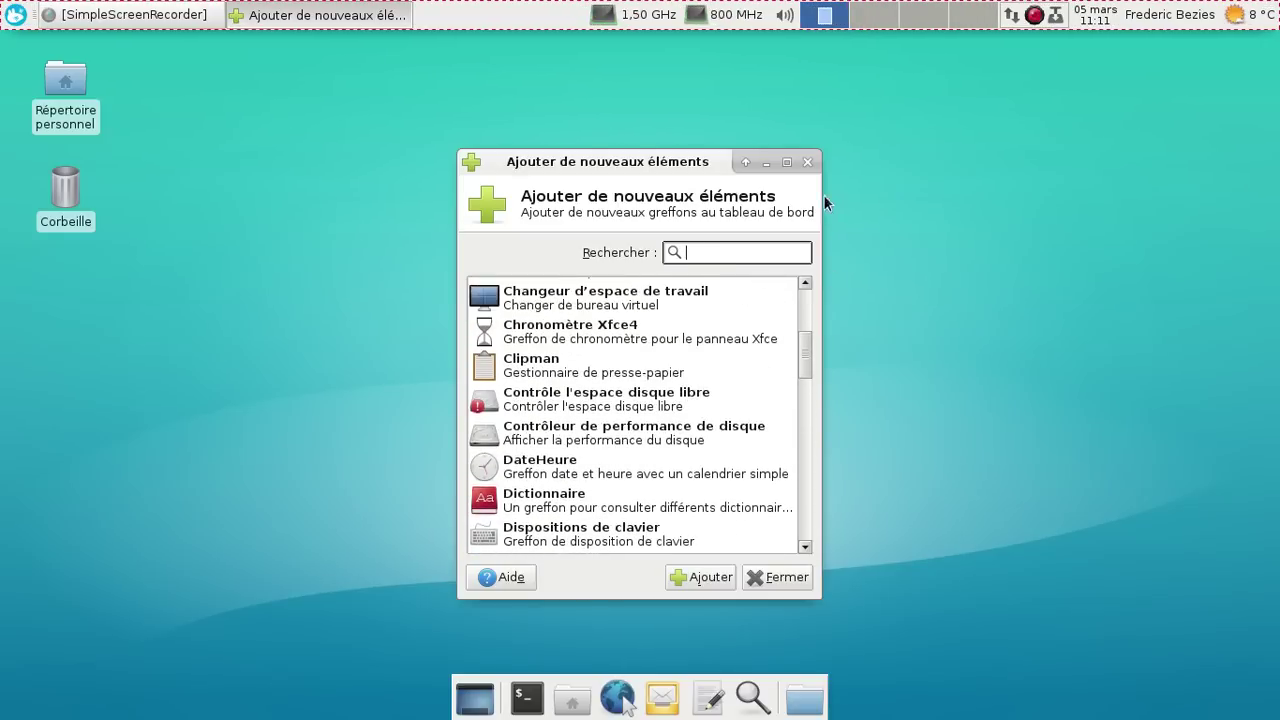
pyautogui.click(808, 163)
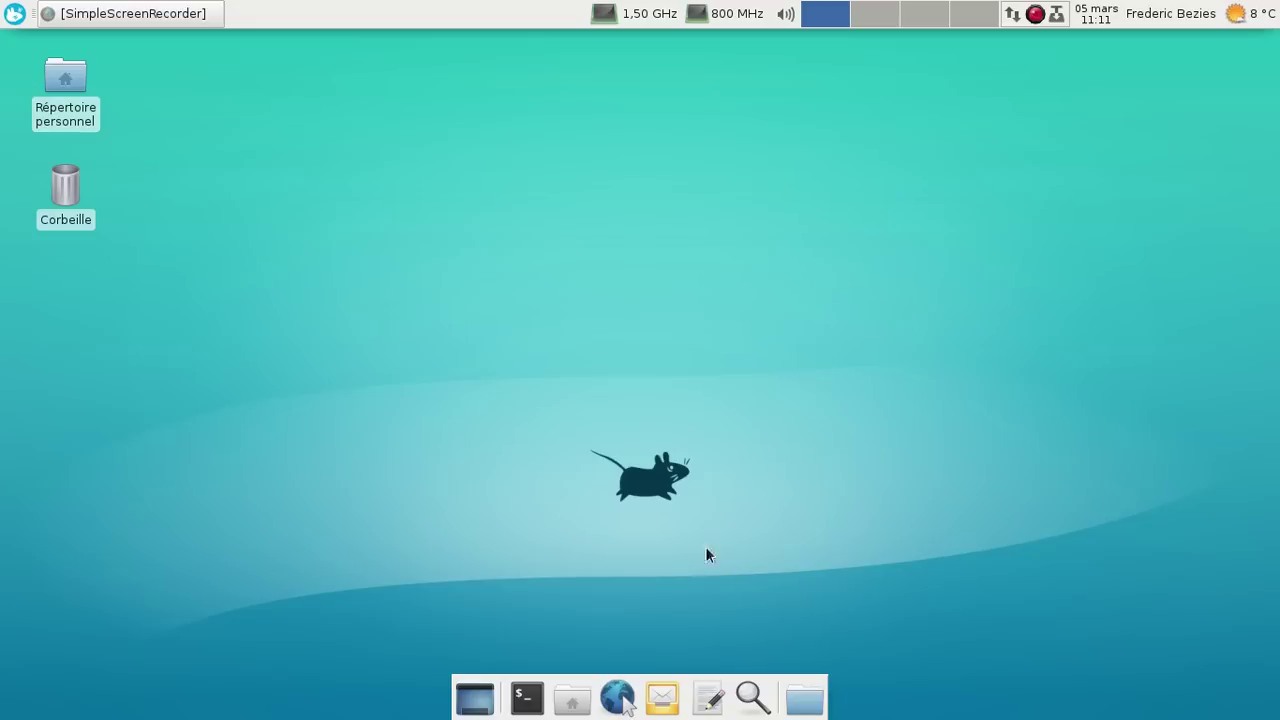
# Open the Apparence settings from the desktop environment's Paramètres window
pyautogui.click(14, 14)
pyautogui.click(254, 482)
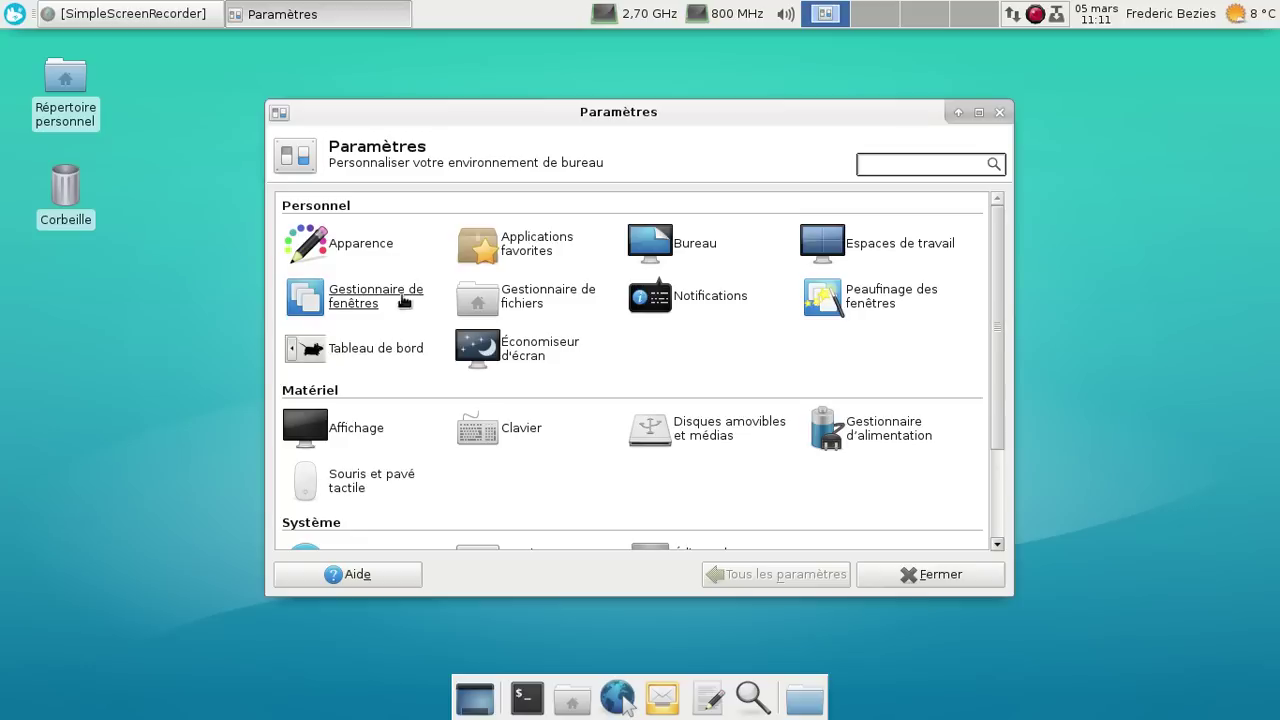
pyautogui.click(378, 258)
# Look through the Paramètres, Polices, Icônes and Style sections of the Apparence settings
pyautogui.click(470, 201)
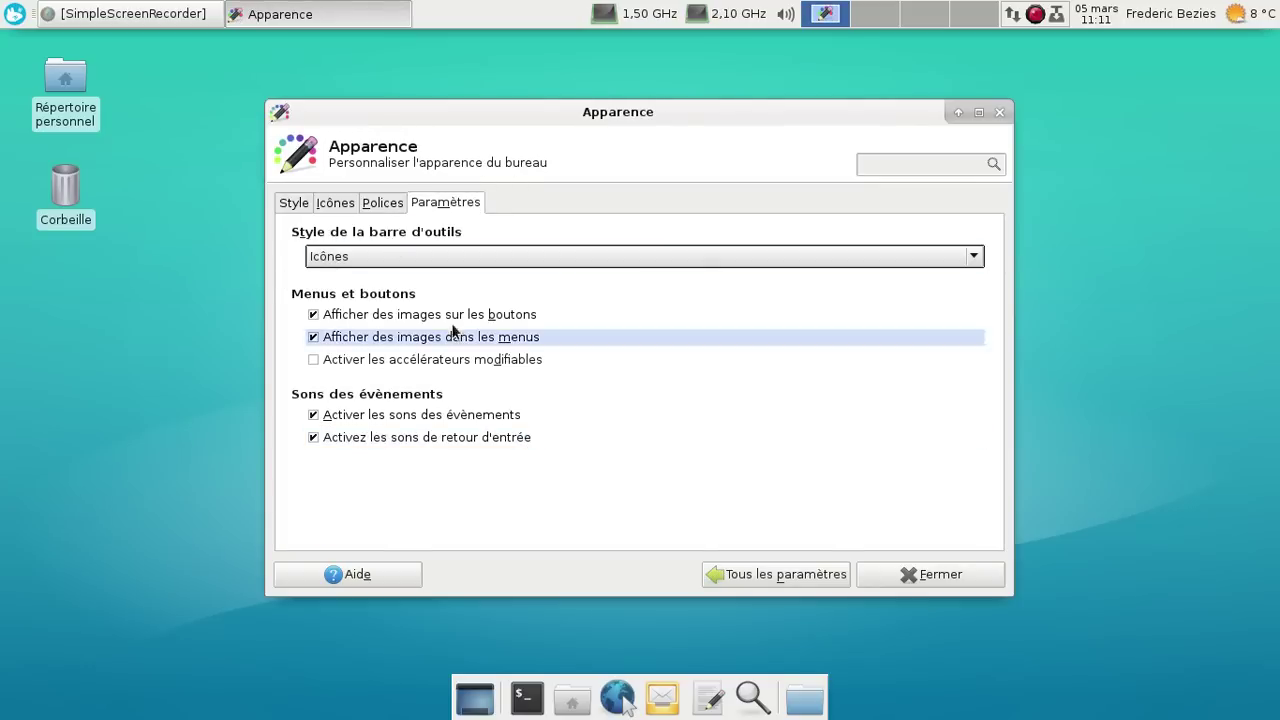
pyautogui.click(372, 206)
pyautogui.click(340, 205)
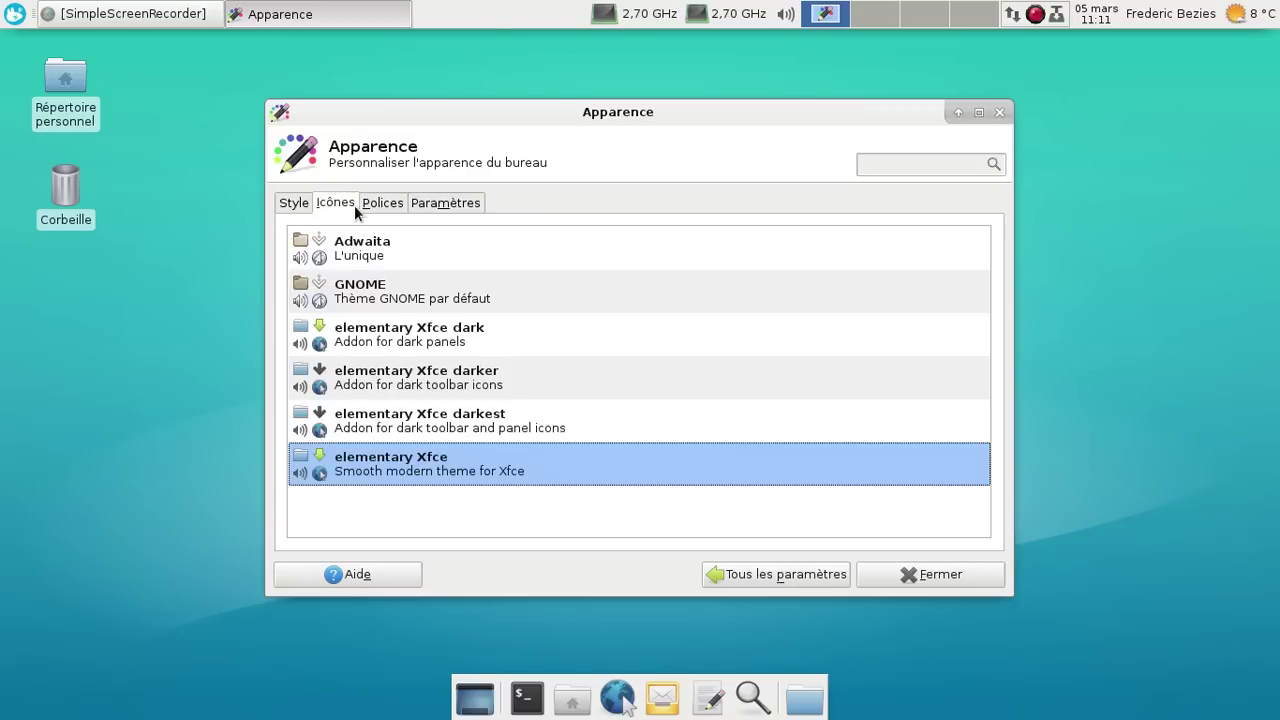
pyautogui.click(300, 206)
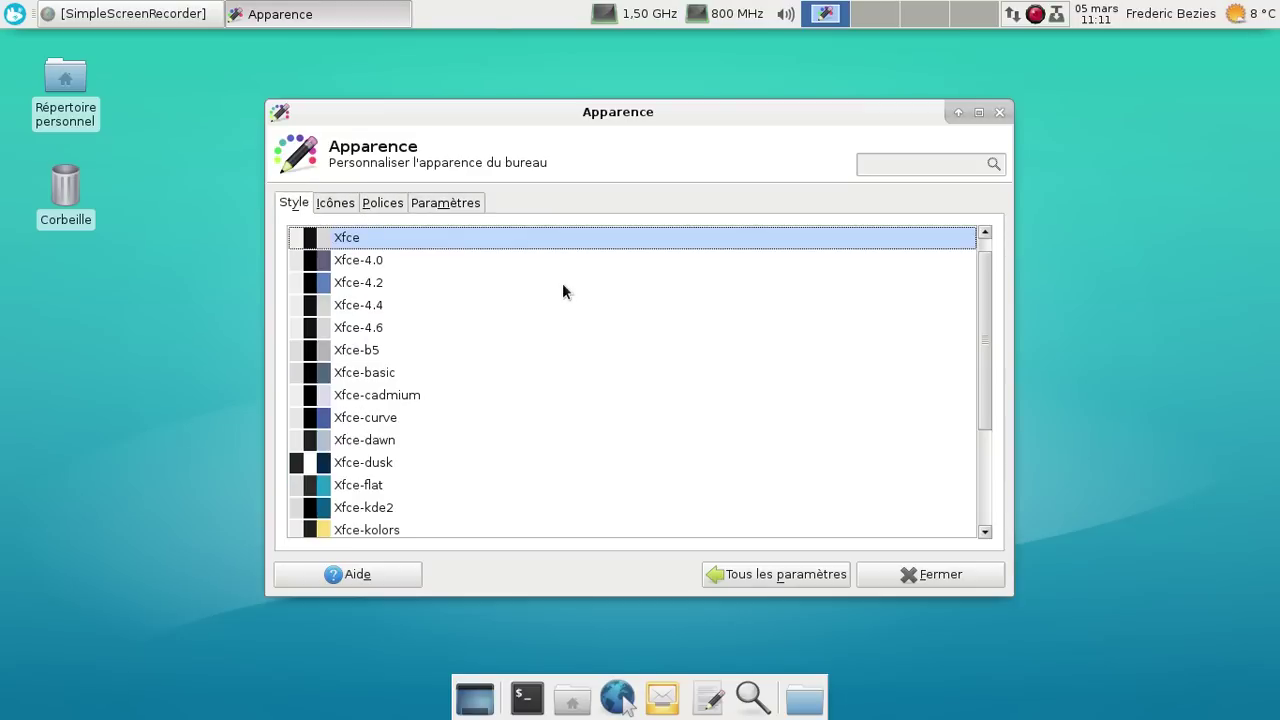
# Try the Xfce-stellar and Xfce-smooth styles in the Apparence style list
pyautogui.moveTo(986, 280); pyautogui.dragTo(412, 535)
pyautogui.click(412, 526)
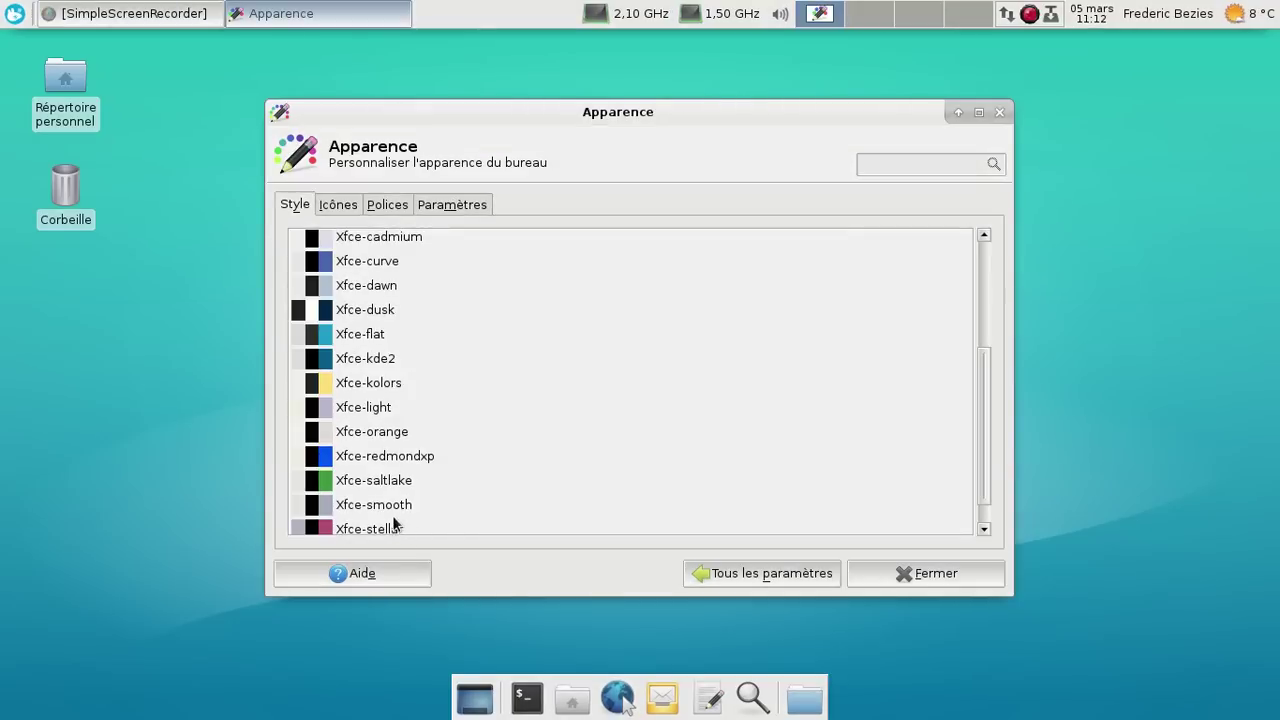
pyautogui.click(370, 497)
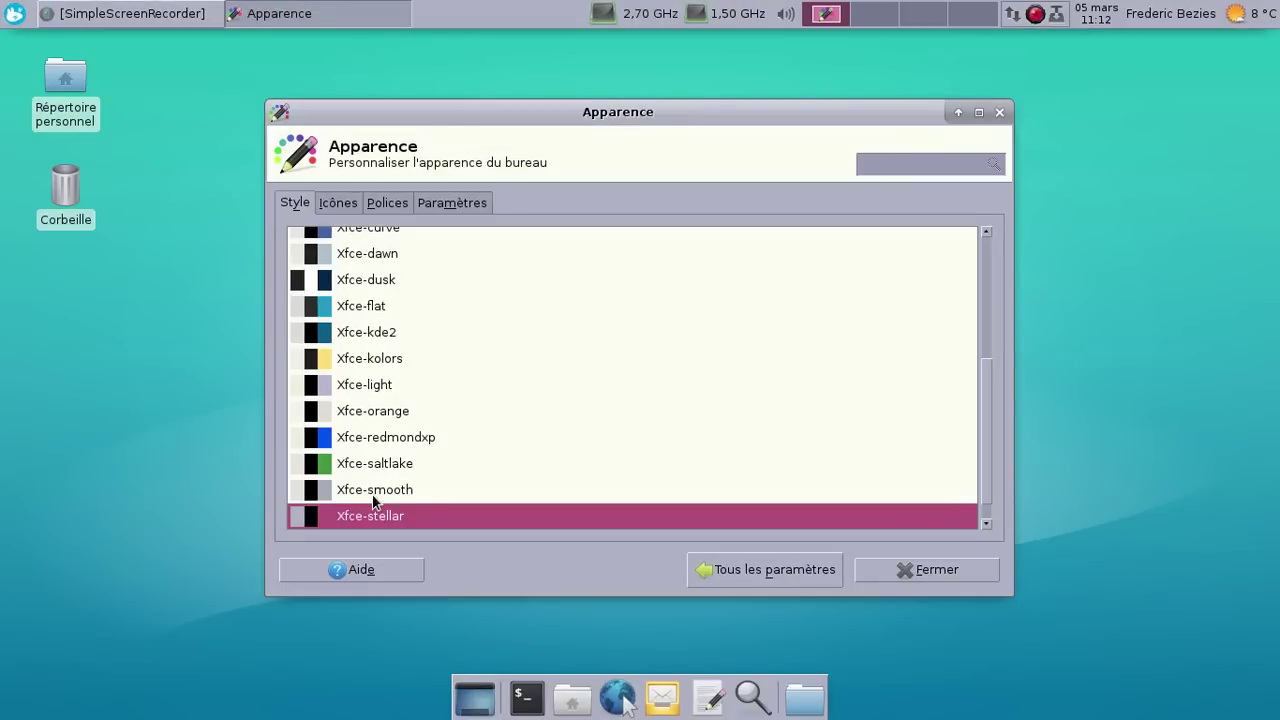
pyautogui.click(373, 496)
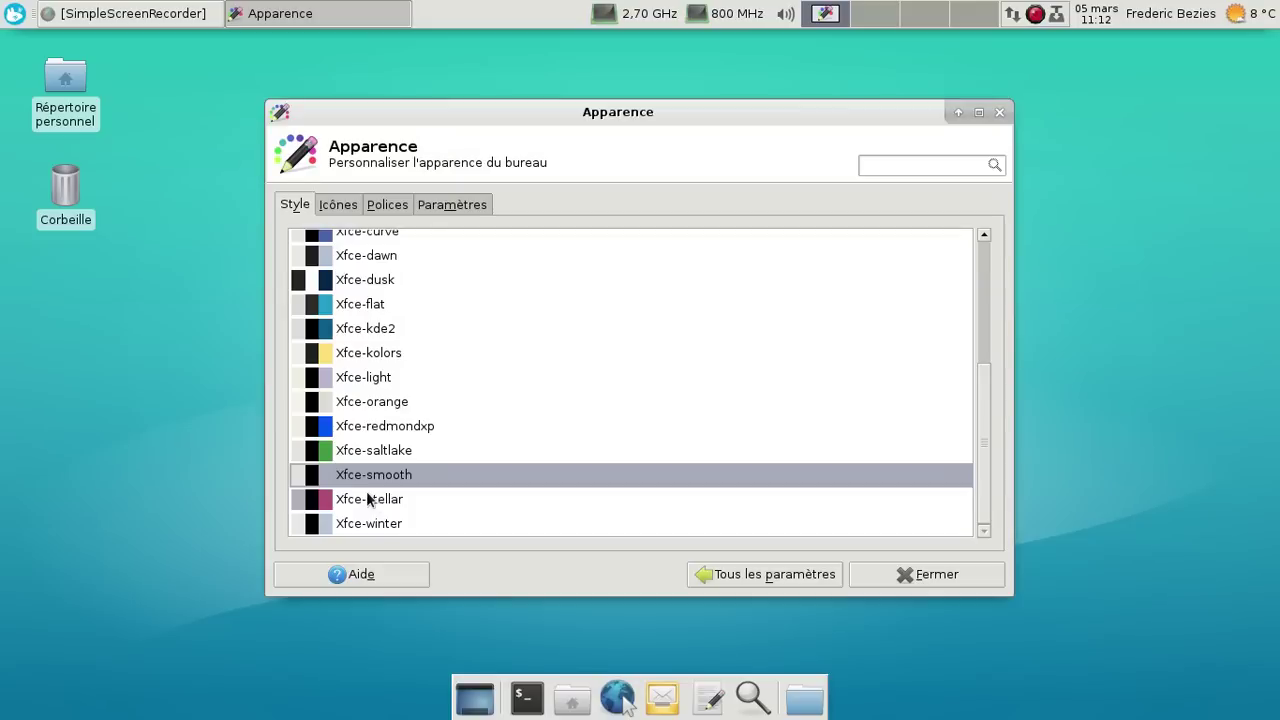
# Try the styles above Xfce-smooth one by one, through Xfce-redmondxp, Xfce-orange and Xfce-kolors to Xfce-flat
pyautogui.press('Up')
pyautogui.press('Up')
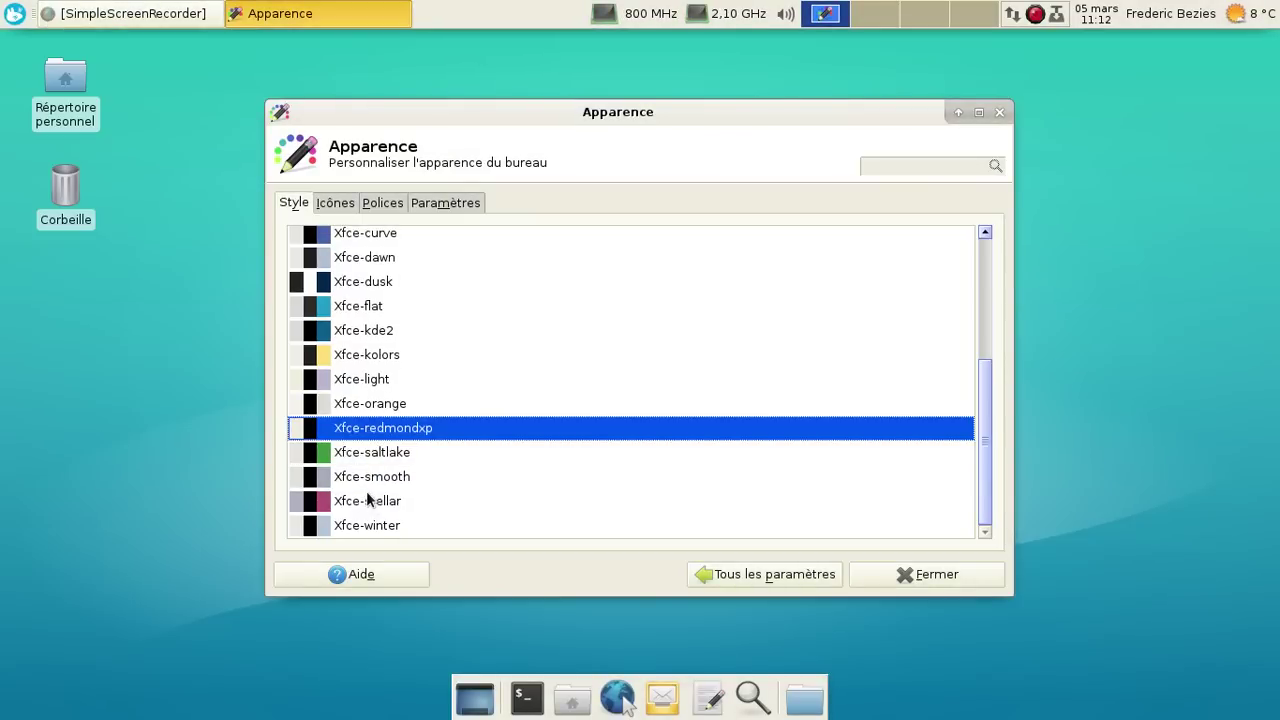
pyautogui.press('Up')
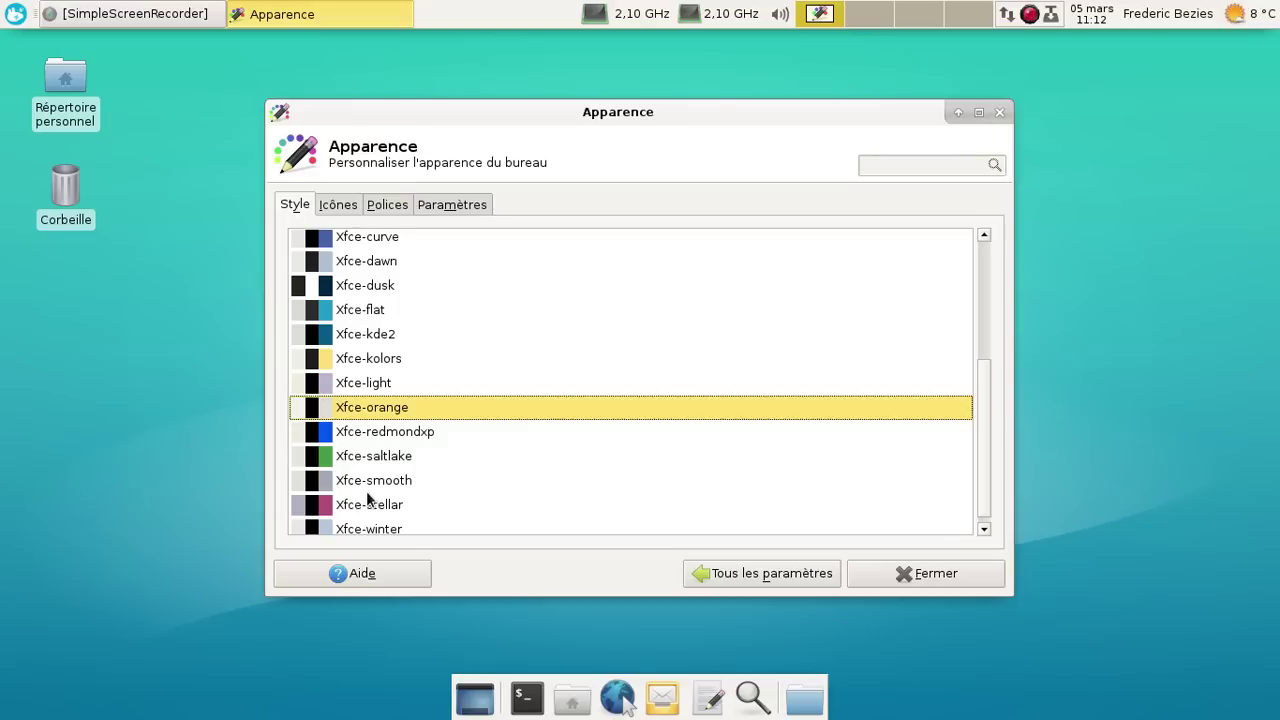
pyautogui.press('Up')
pyautogui.press('Up')
pyautogui.press('Up')
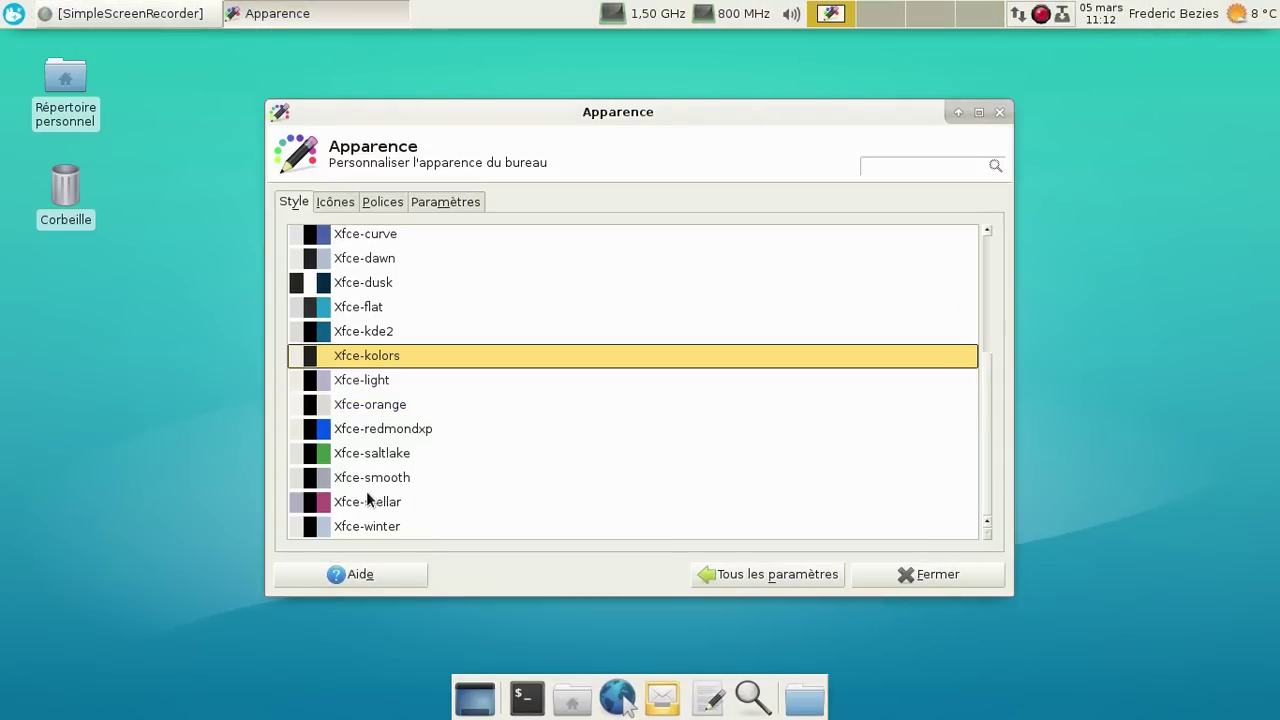
pyautogui.press('Up')
pyautogui.press('Up')
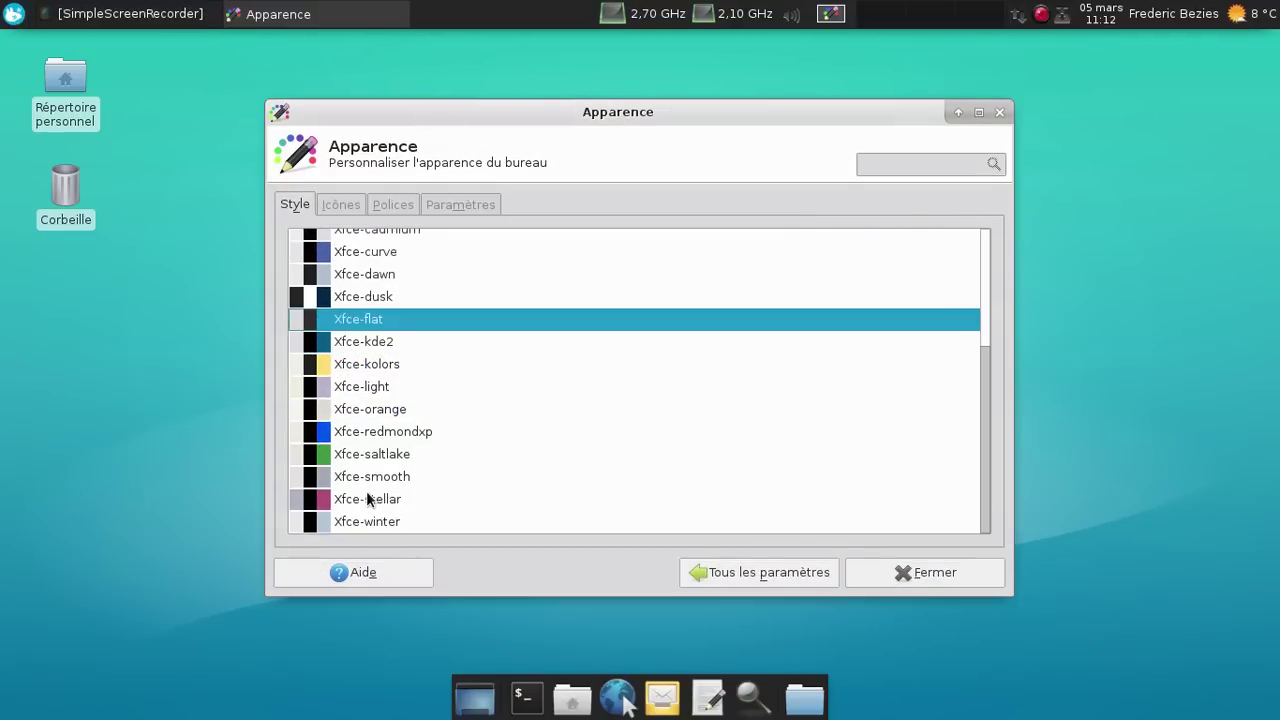
# Try the remaining styles through Xfce-dawn, Xfce-cadmium and Xfce-4.6, ending back on the Xfce style
pyautogui.press('Up')
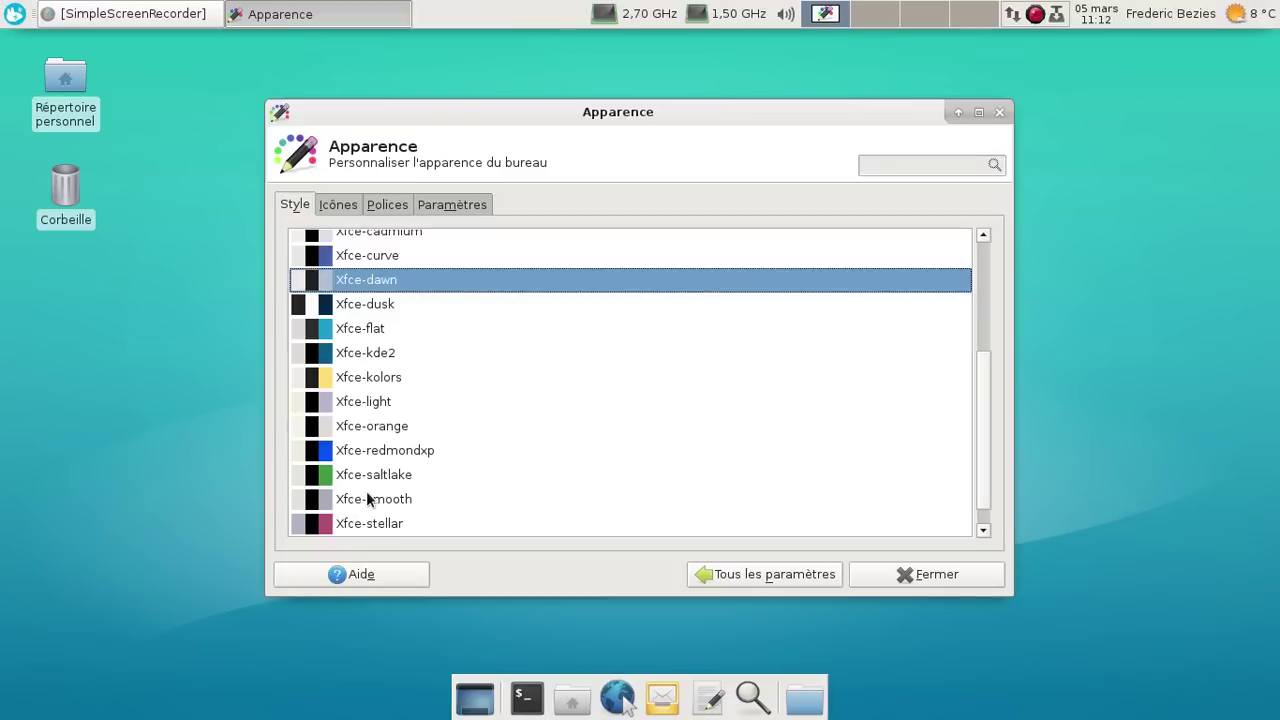
pyautogui.press('Down')
pyautogui.press('Up')
pyautogui.press('Up')
pyautogui.press('Up')
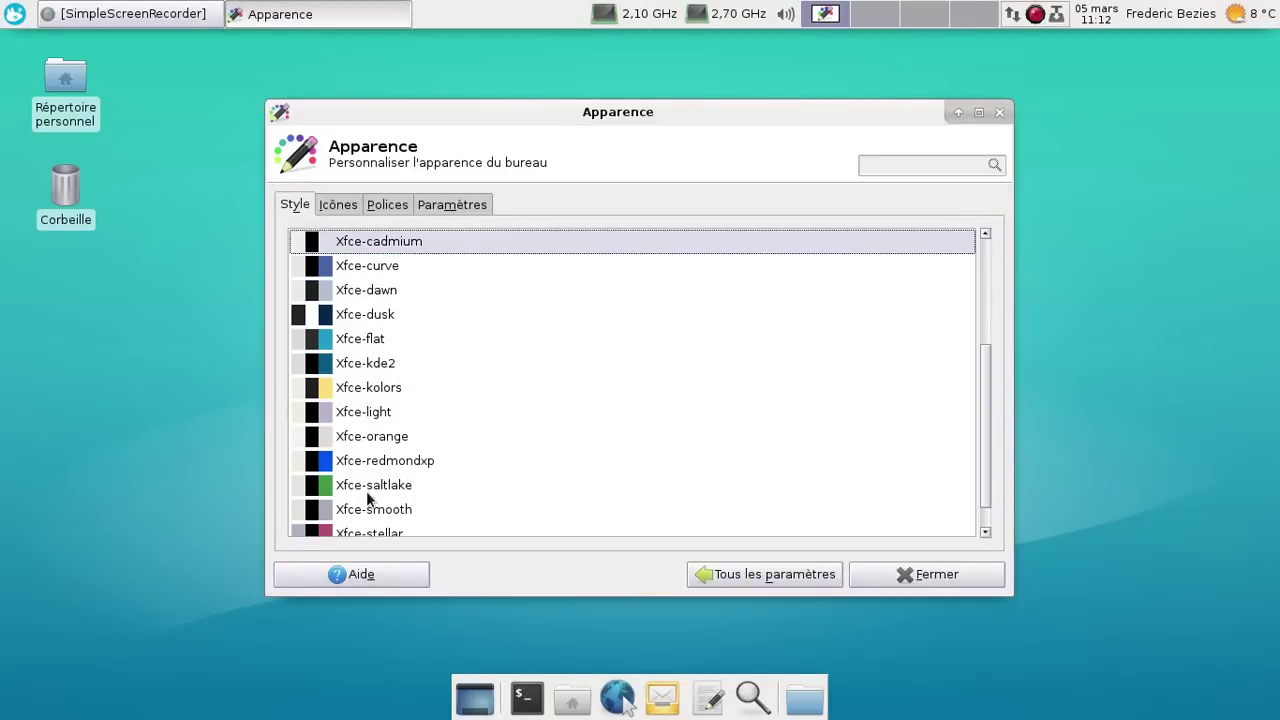
pyautogui.press('Up')
pyautogui.press('Up')
pyautogui.press('Up')
pyautogui.press('Up')
pyautogui.press('Up')
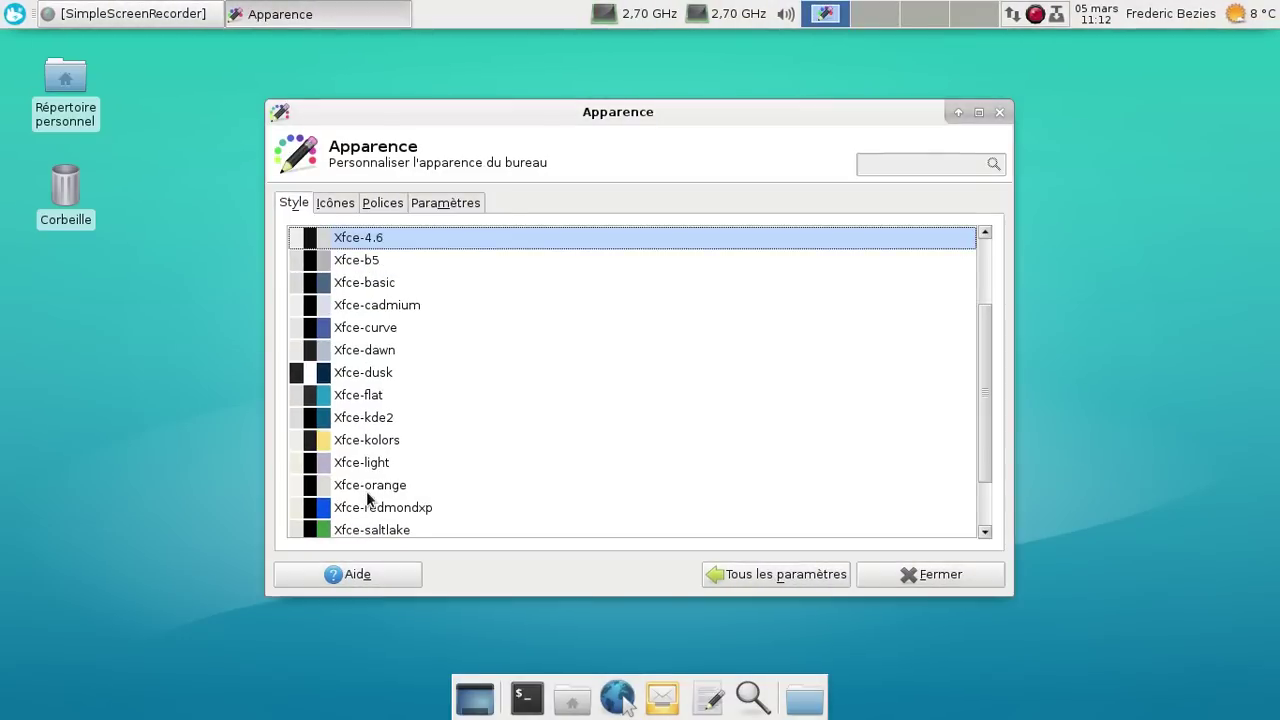
pyautogui.press('Up')
pyautogui.press('Up')
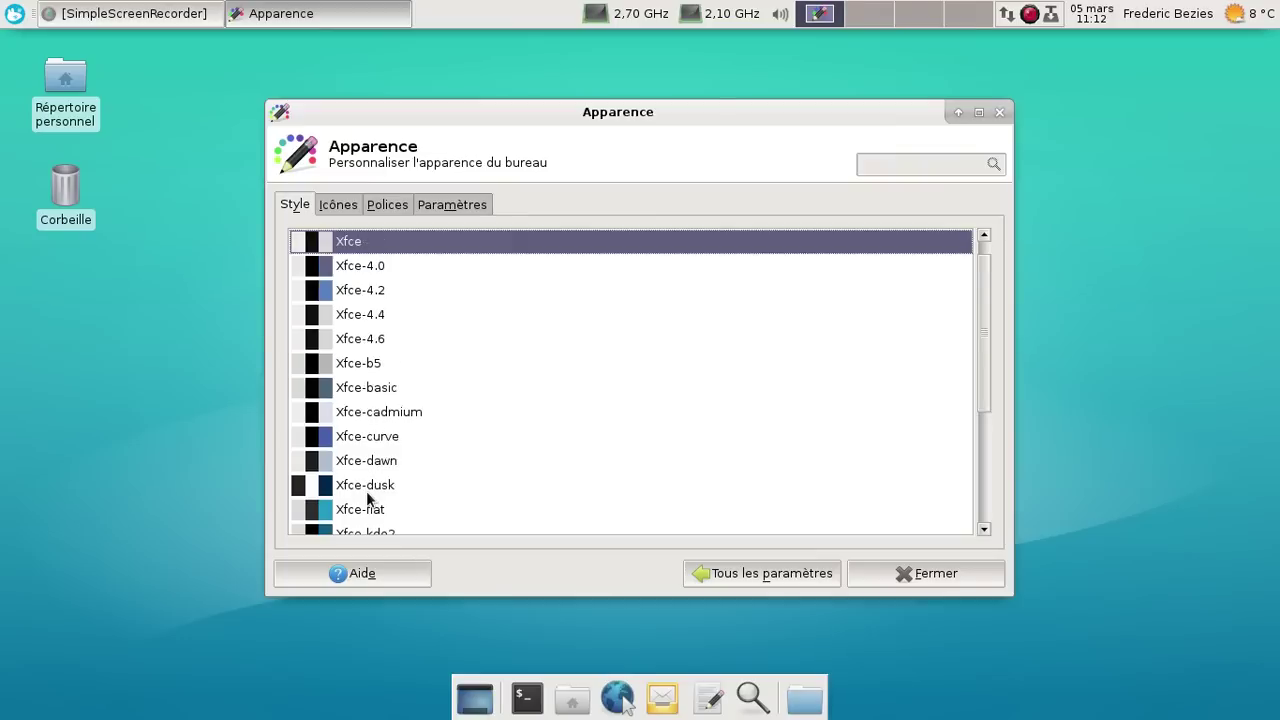
# View the icon themes in Apparence and open the Bureau settings from the overview of all settings
pyautogui.click(350, 201)
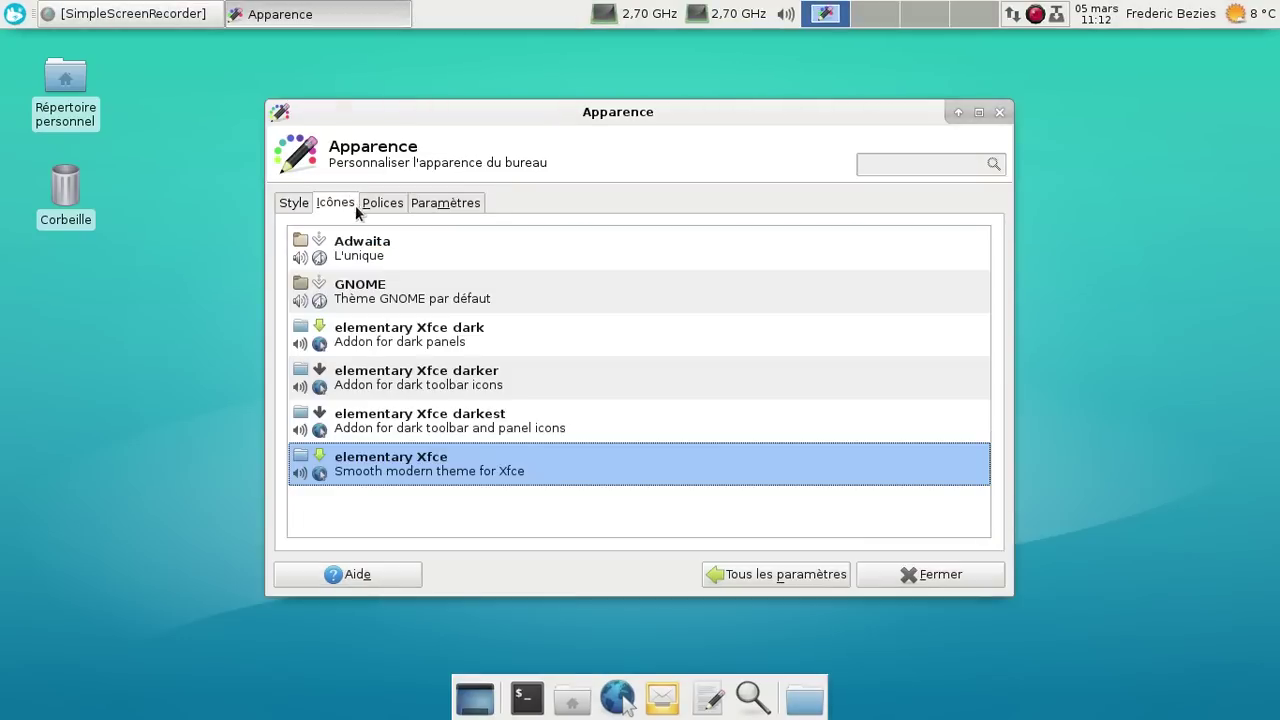
pyautogui.click(762, 574)
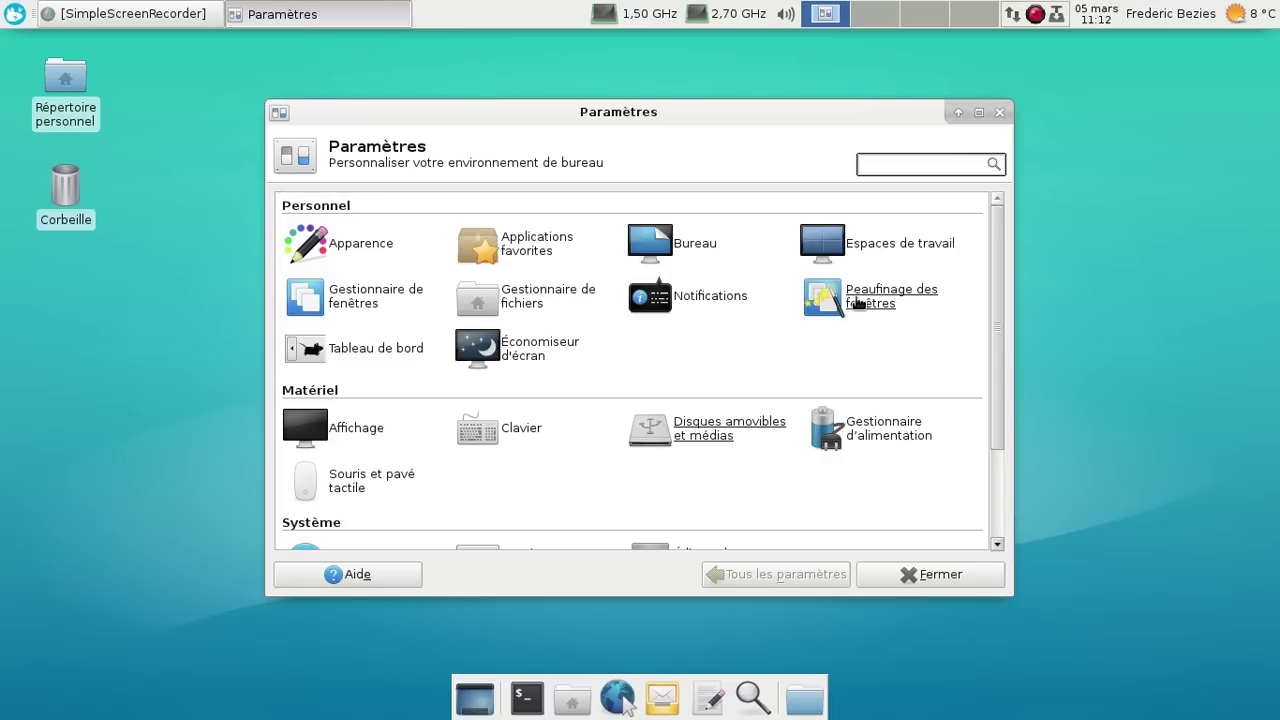
pyautogui.click(688, 253)
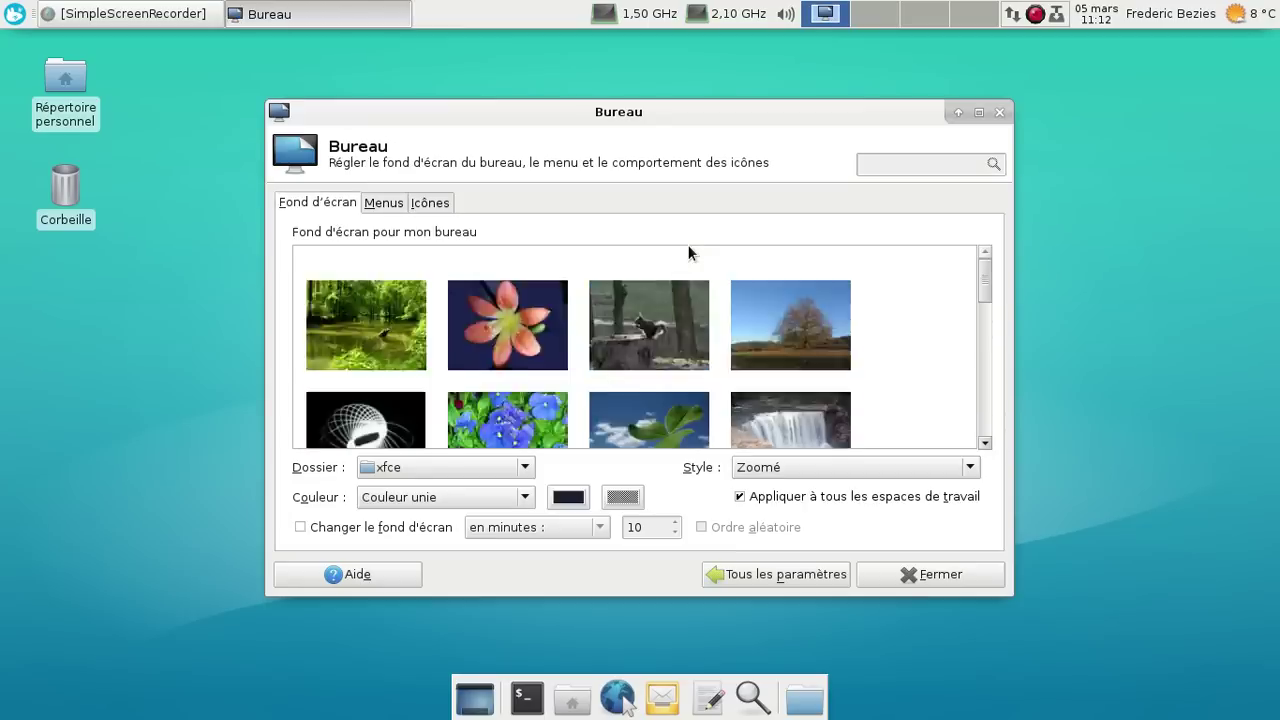
# Browse the available wallpapers of the xfce folder in the Bureau settings
pyautogui.moveTo(988, 285); pyautogui.dragTo(980, 314)
pyautogui.scroll(5, 630, 310)
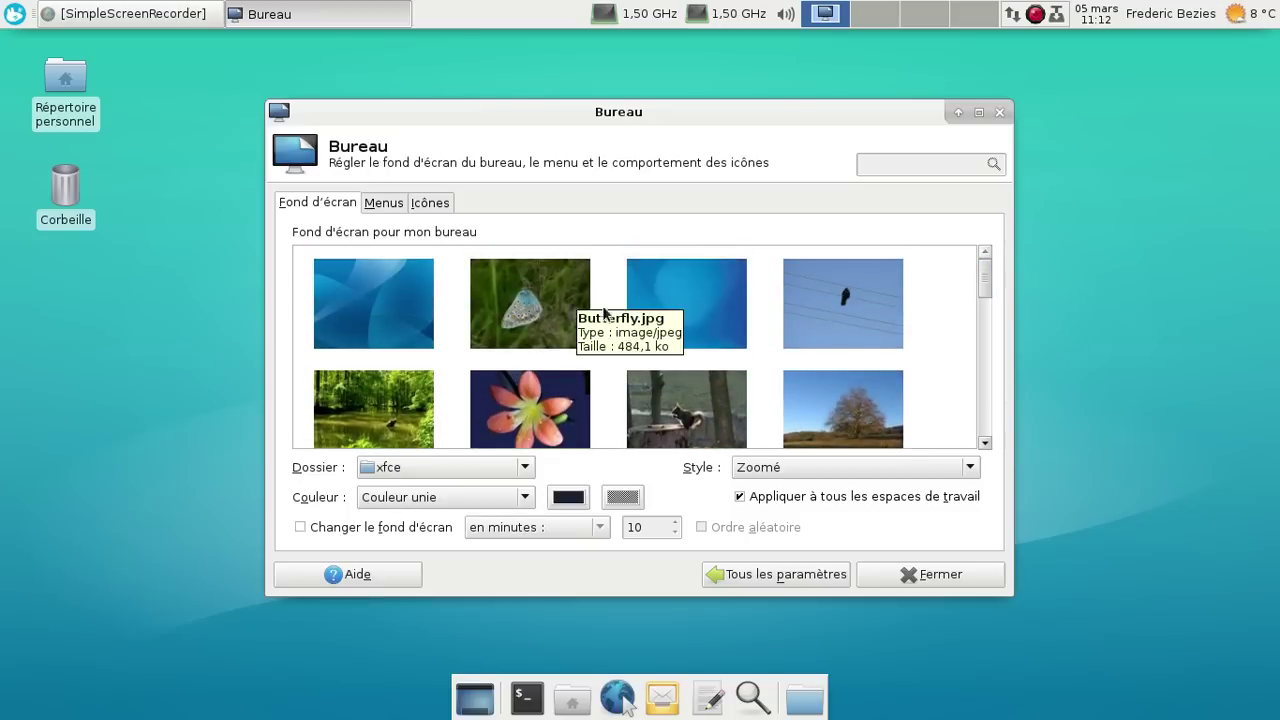
pyautogui.moveTo(986, 290); pyautogui.dragTo(990, 300)
pyautogui.scroll(-10, 990, 300)
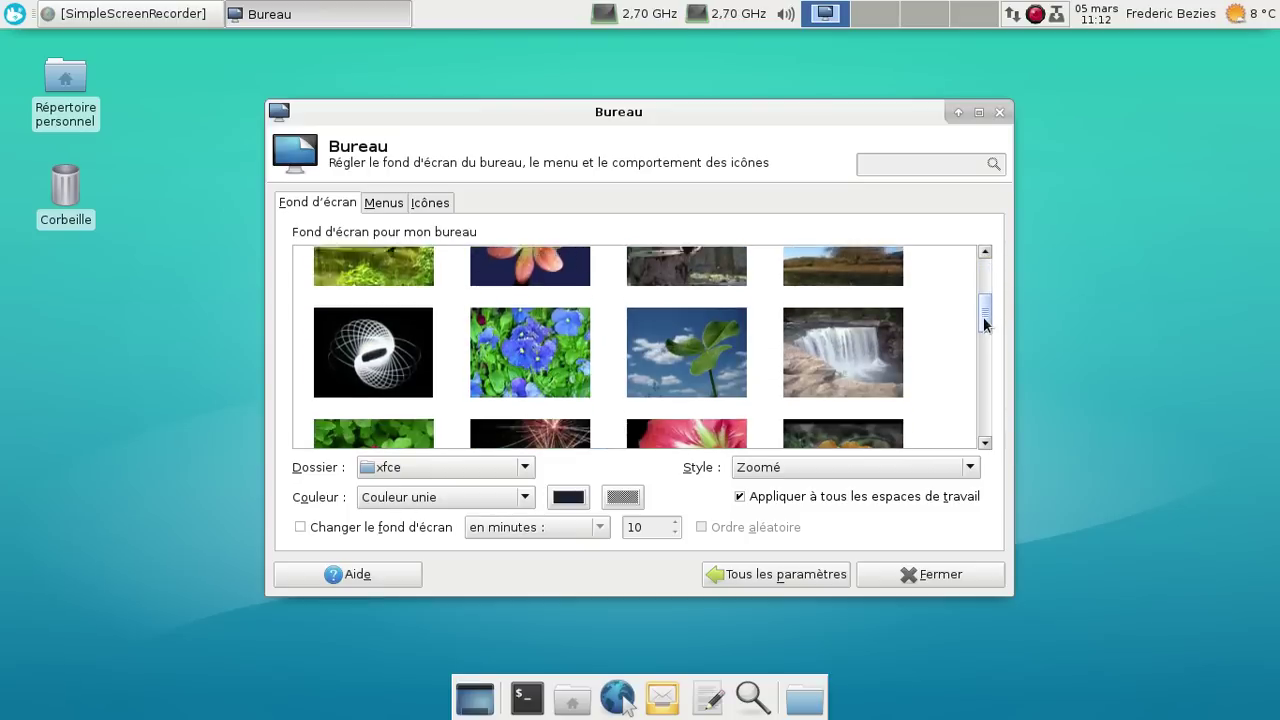
pyautogui.moveTo(971, 379); pyautogui.dragTo(961, 284)
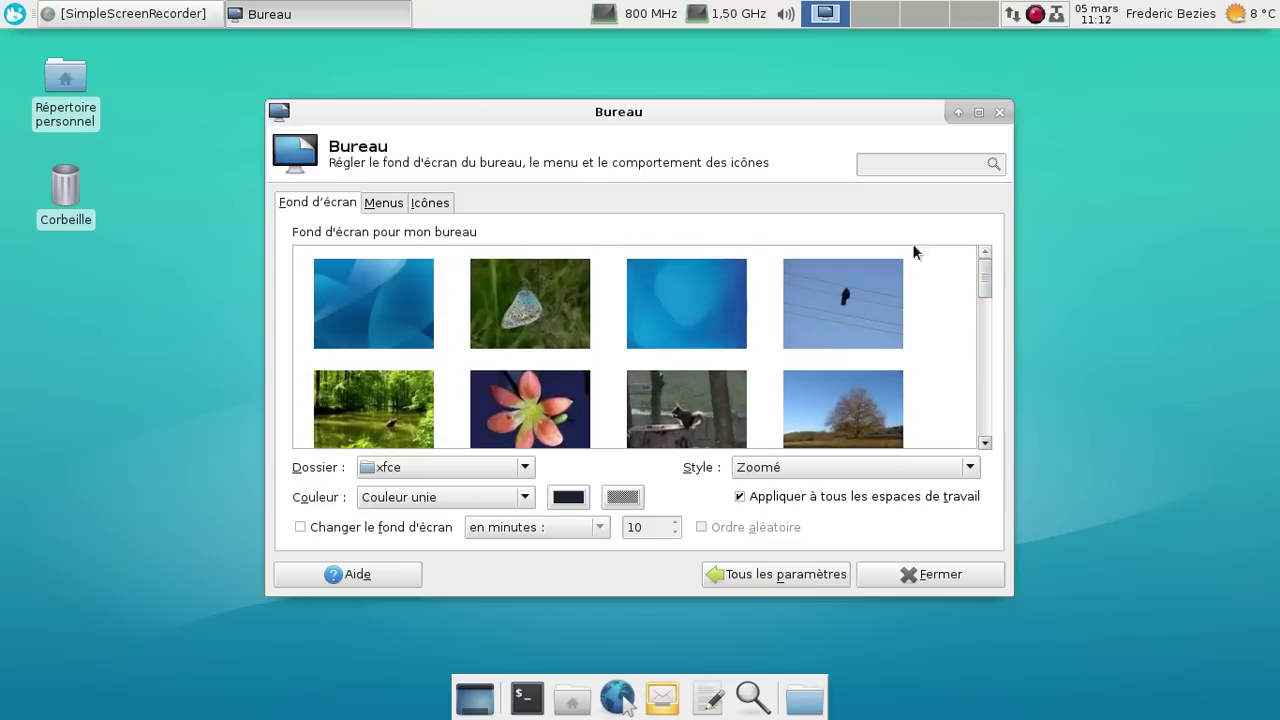
# View the Menus and Icônes sections of the Bureau settings and enlarge the window to fit the whole Icônes par défaut list
pyautogui.click(380, 203)
pyautogui.click(438, 204)
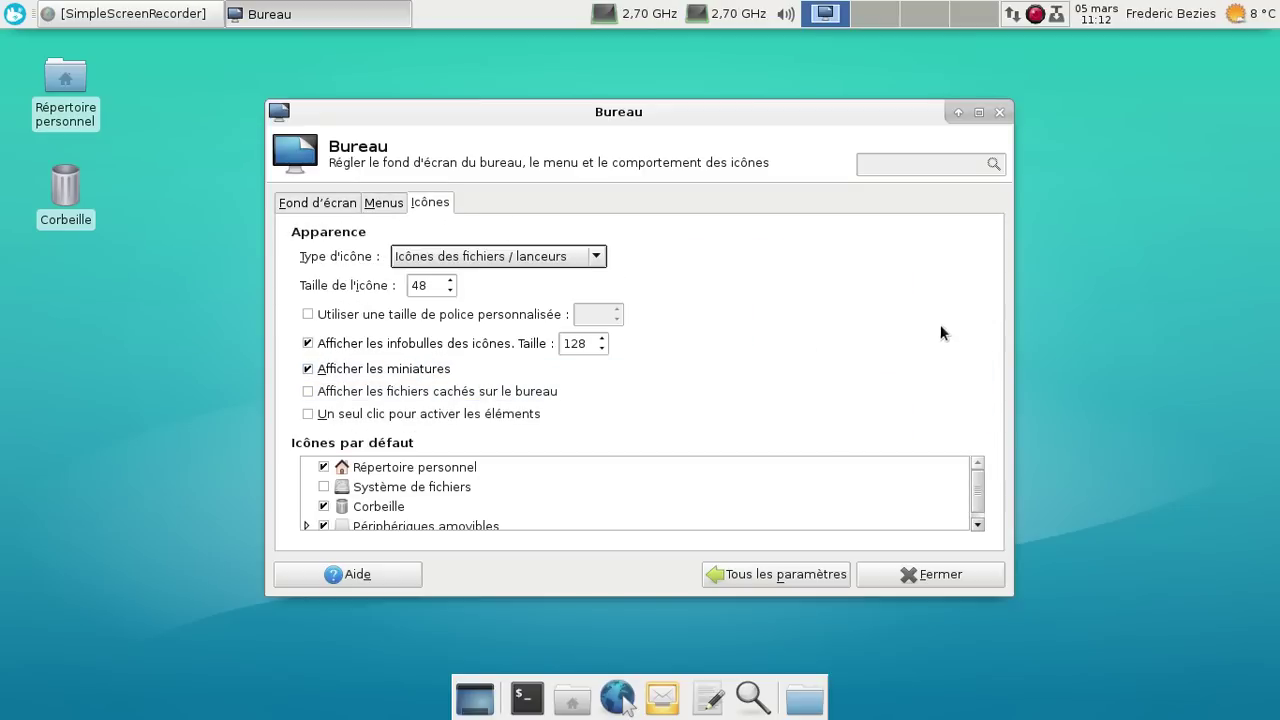
pyautogui.moveTo(786, 120); pyautogui.dragTo(785, 105)
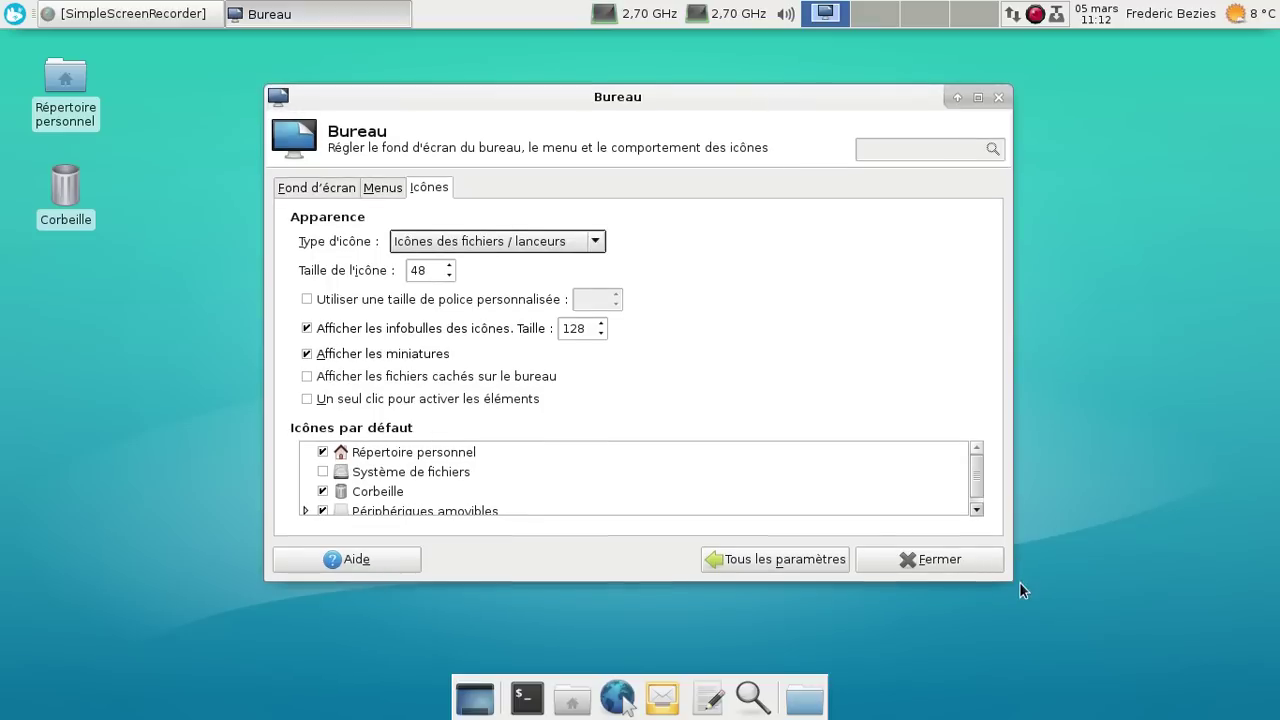
pyautogui.moveTo(998, 572); pyautogui.dragTo(1054, 635)
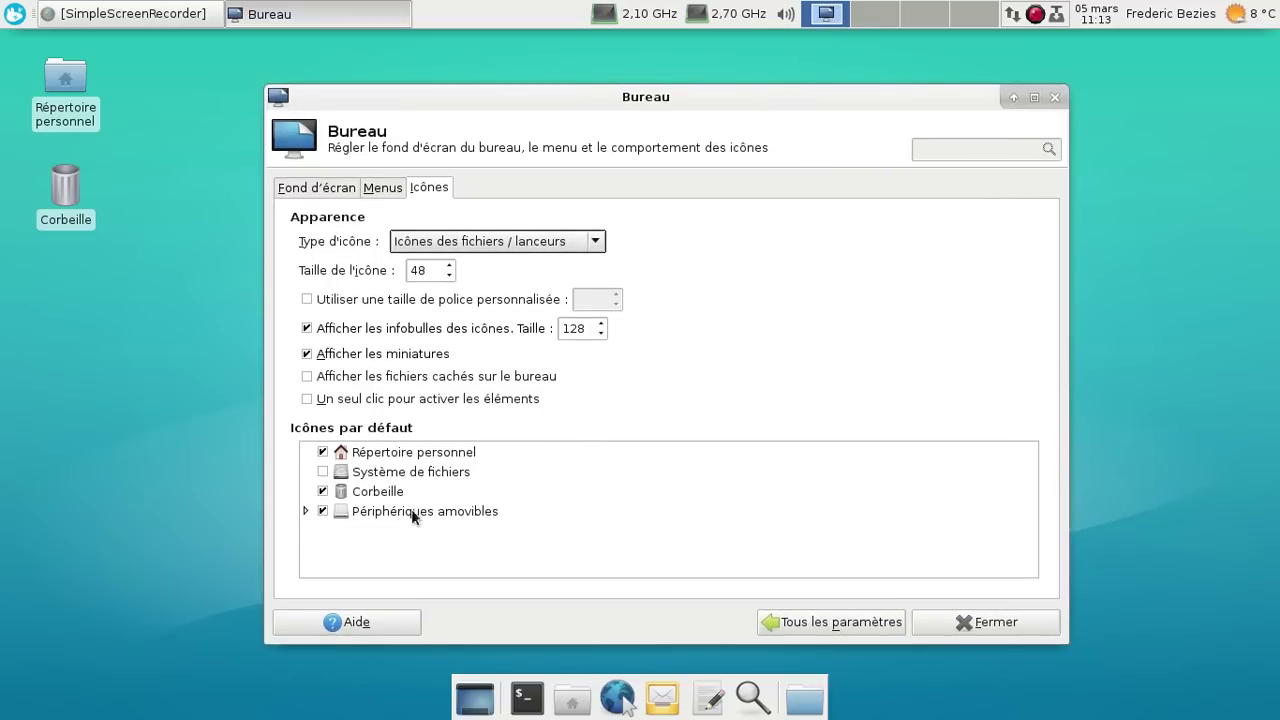
# Show the Système de fichiers icon on the desktop and hide it again
pyautogui.click(323, 471)
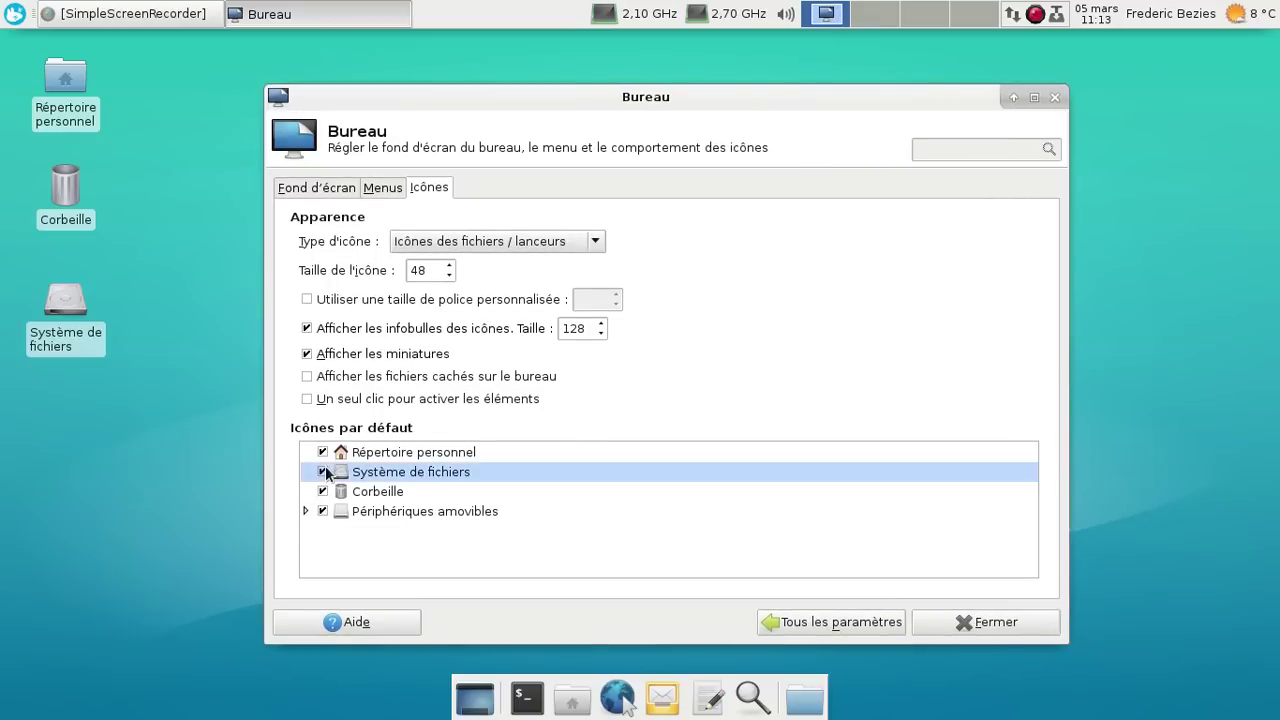
pyautogui.click(323, 471)
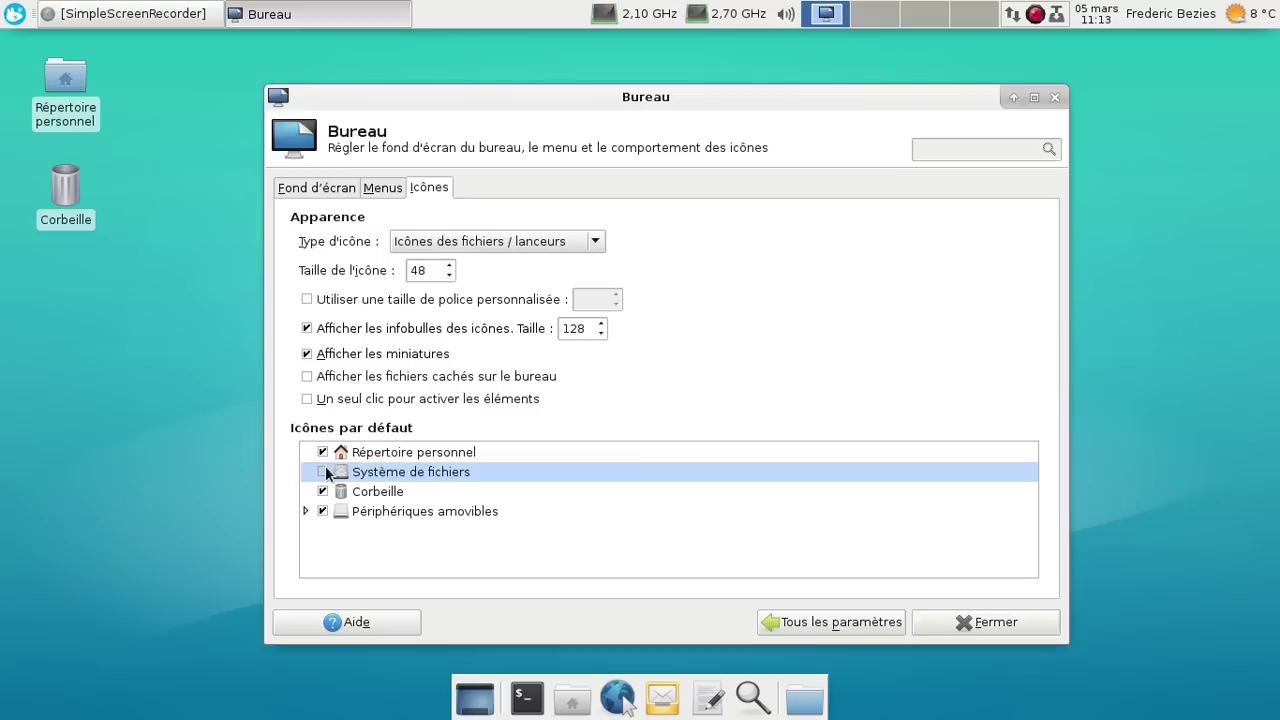
# Return to the overview of all settings, close the Paramètres window and hide the SimpleScreenRecorder window
pyautogui.click(842, 622)
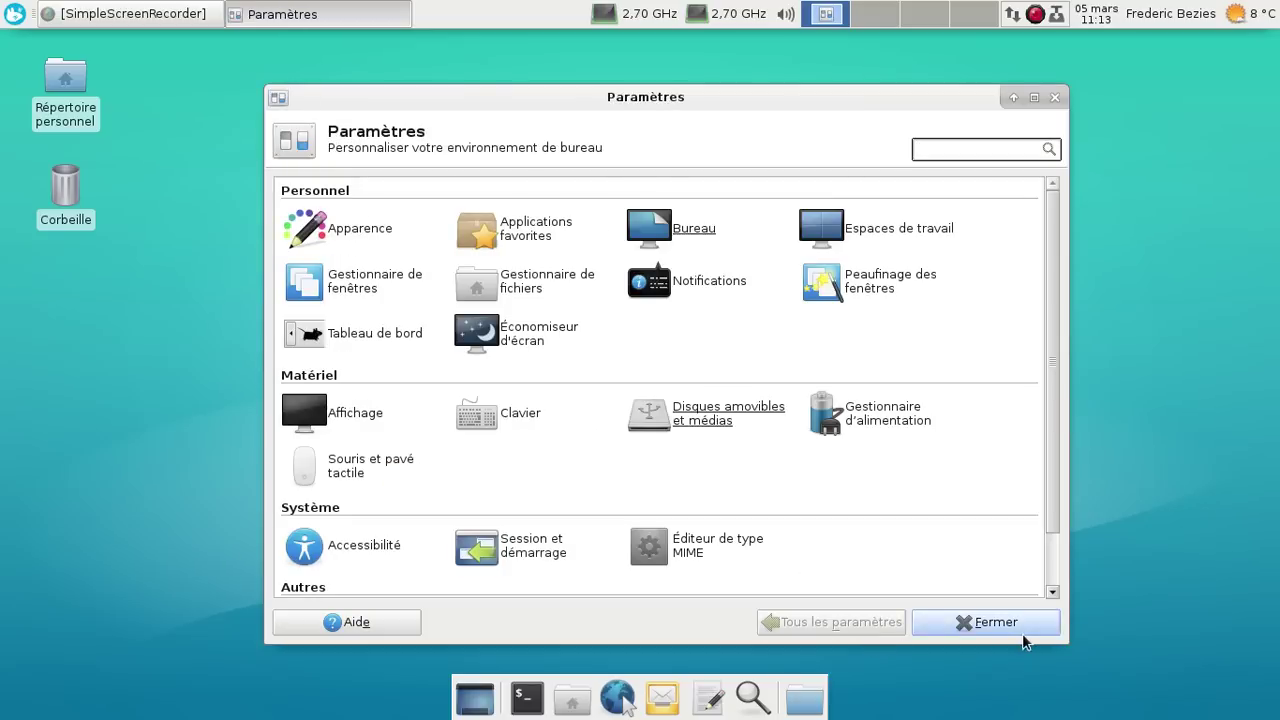
pyautogui.click(1022, 638)
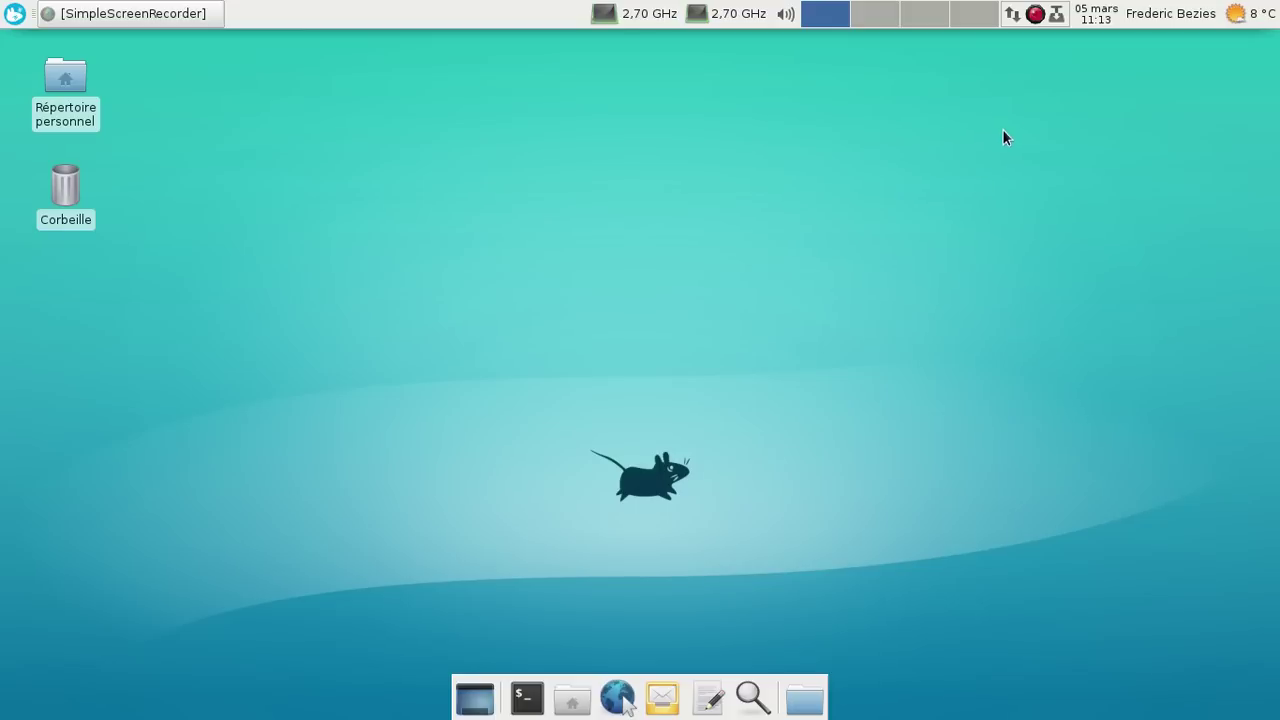
pyautogui.click(1034, 18)
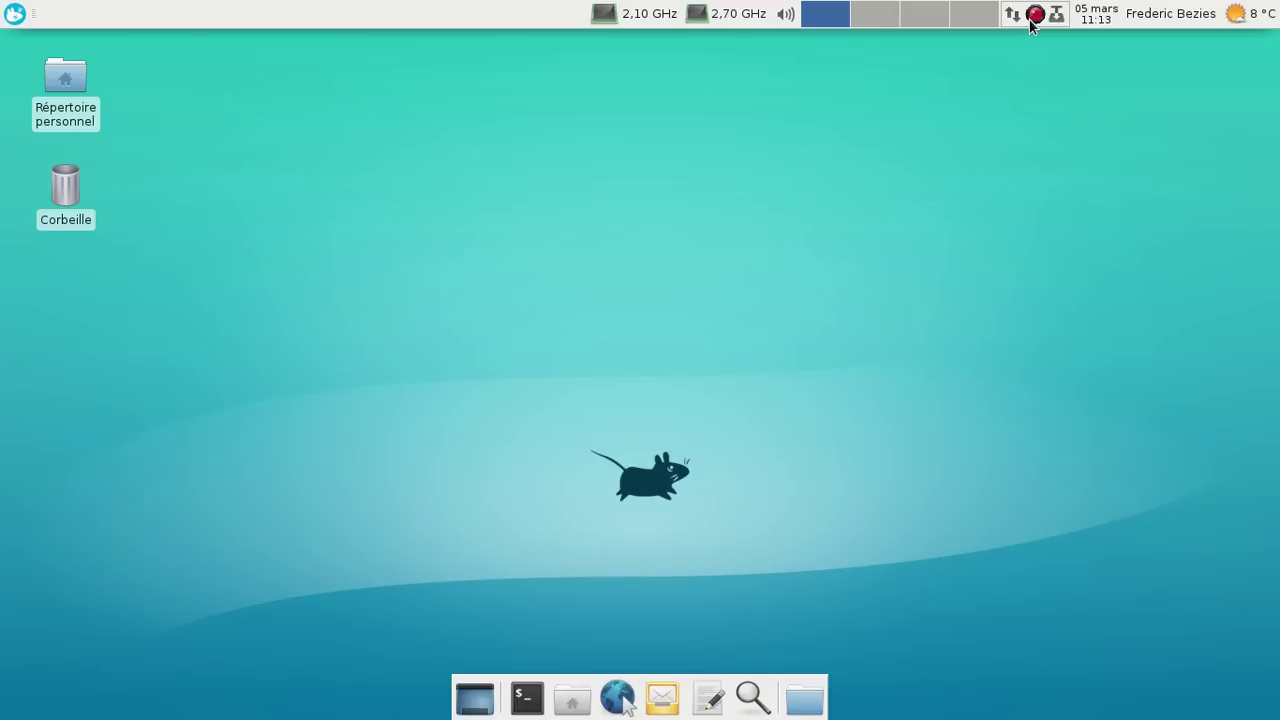